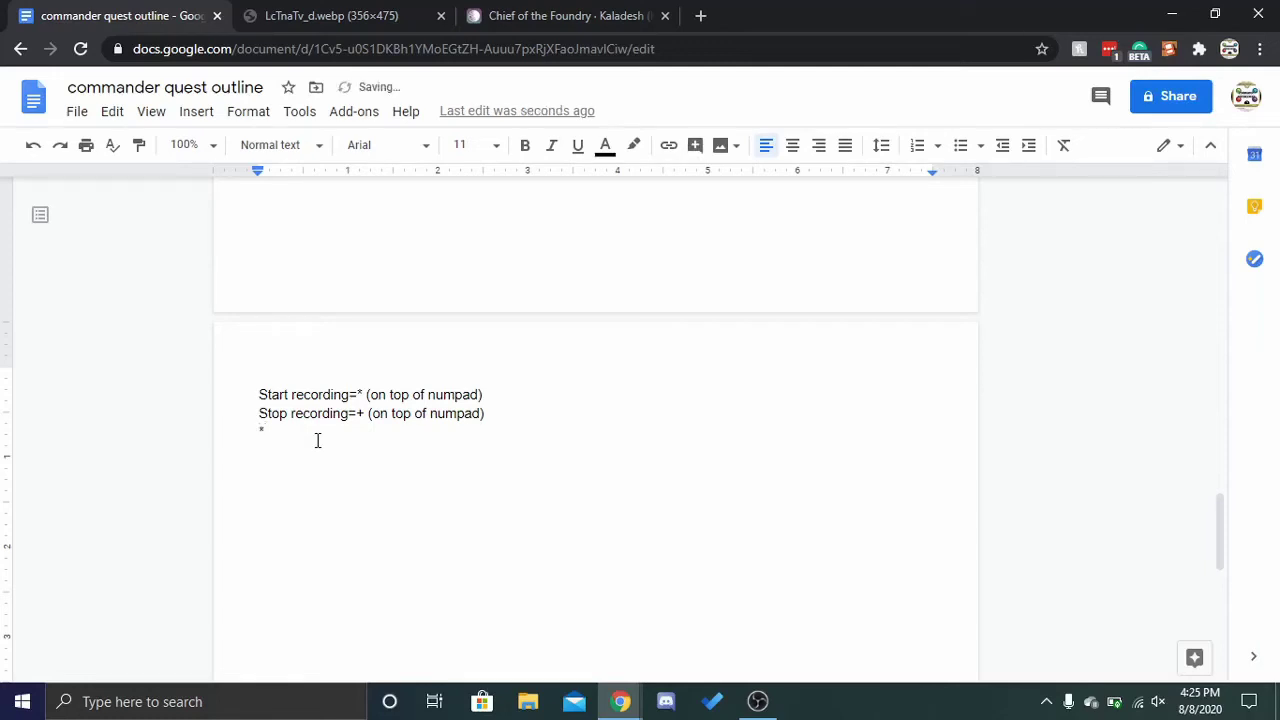
# Delete the stray asterisk on the third line of the commander quest outline.
pyautogui.press('BackSpace')
# View the downloaded Crawling Barrens card image LcTnaTv_d.webp.
pyautogui.click(378, 12)
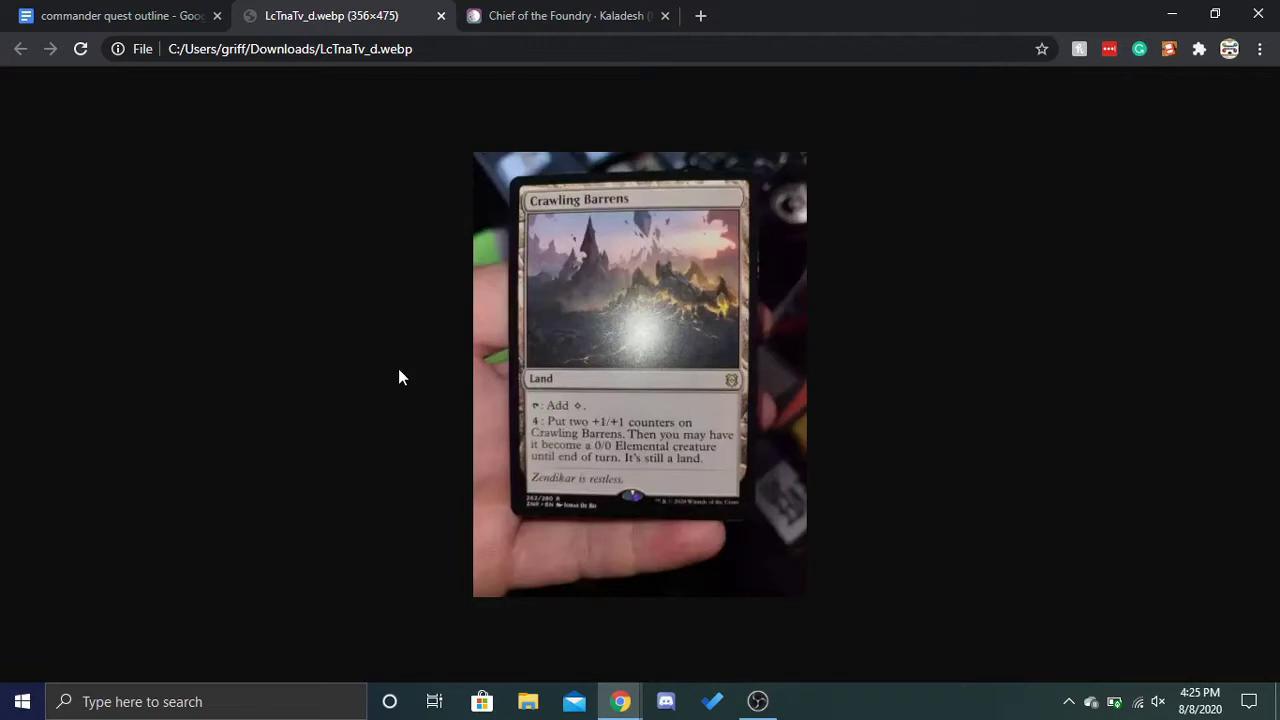
# Close the card image and go to the Scryfall Chief of the Foundry page.
pyautogui.click(440, 15)
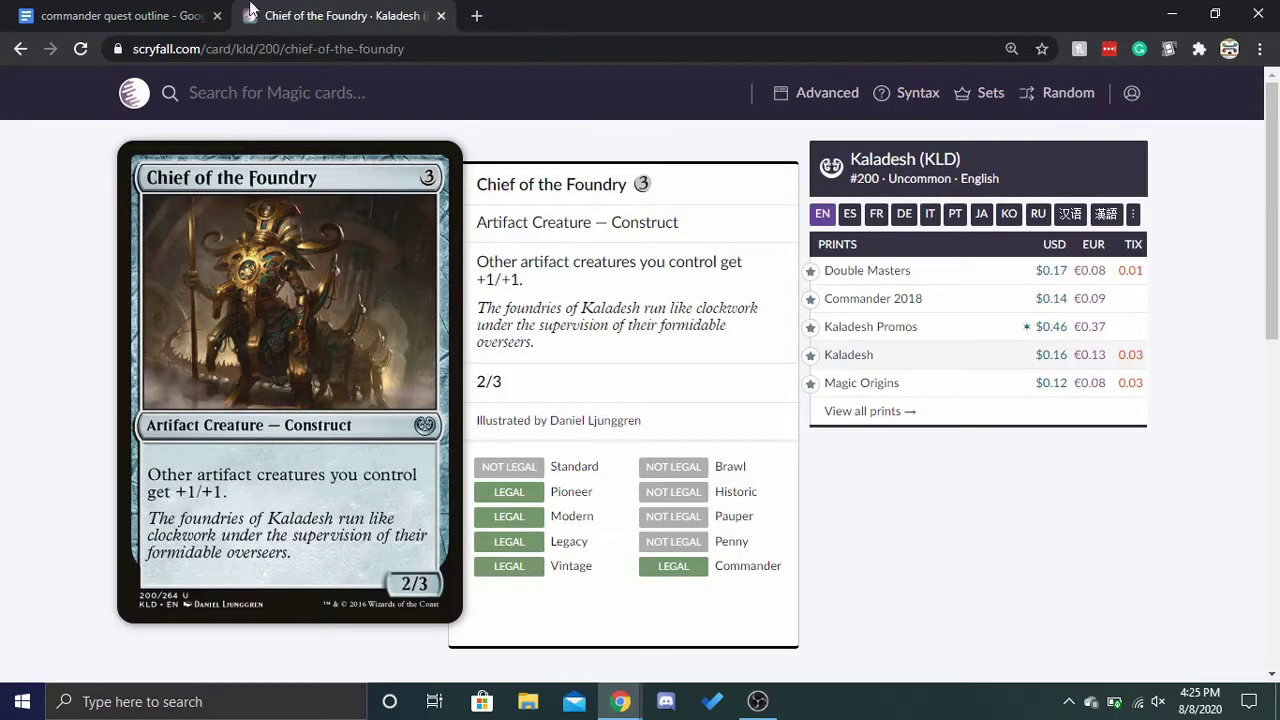
pyautogui.click(180, 15)
pyautogui.click(340, 15)
# Read Chief of the Foundry's rules text, highlighting 'Other artifact creatures you control get +1/+1.'.
pyautogui.moveTo(497, 186); pyautogui.dragTo(755, 266)
pyautogui.click(670, 190)
pyautogui.moveTo(482, 262); pyautogui.dragTo(577, 287)
pyautogui.click(560, 268)
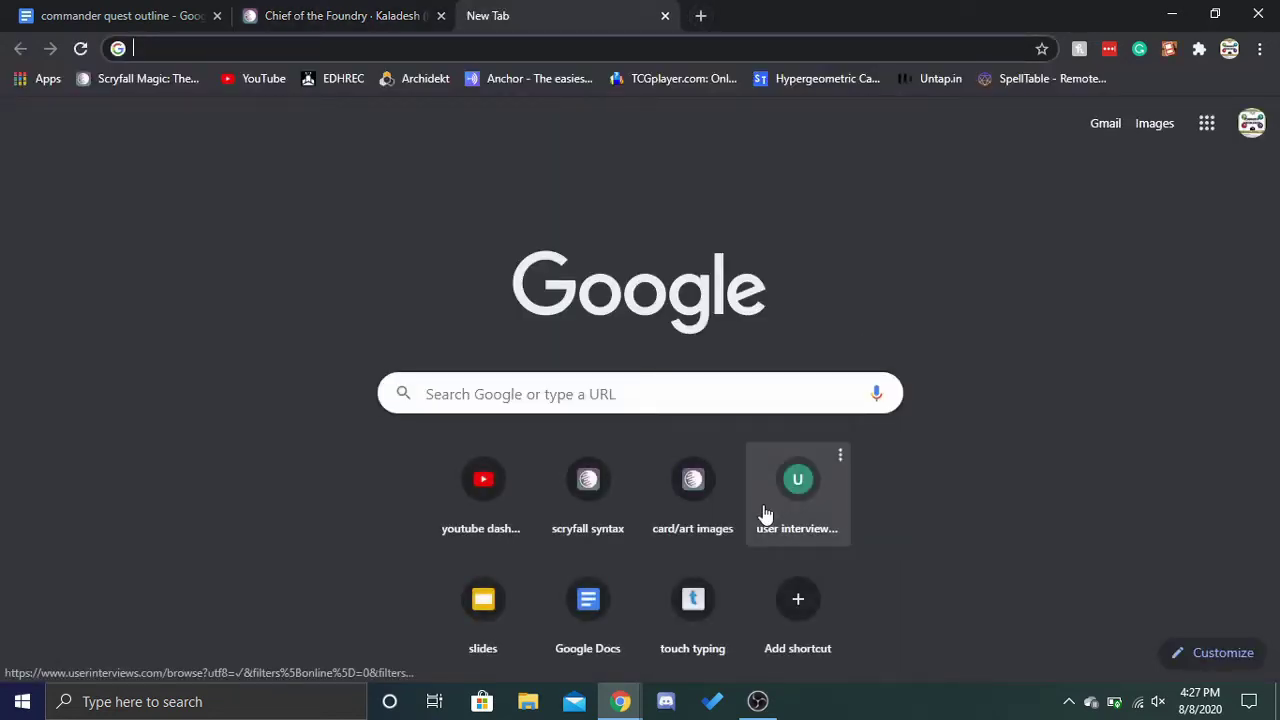
# Start a blank Untitled spreadsheet from the Google apps grid.
pyautogui.click(1207, 125)
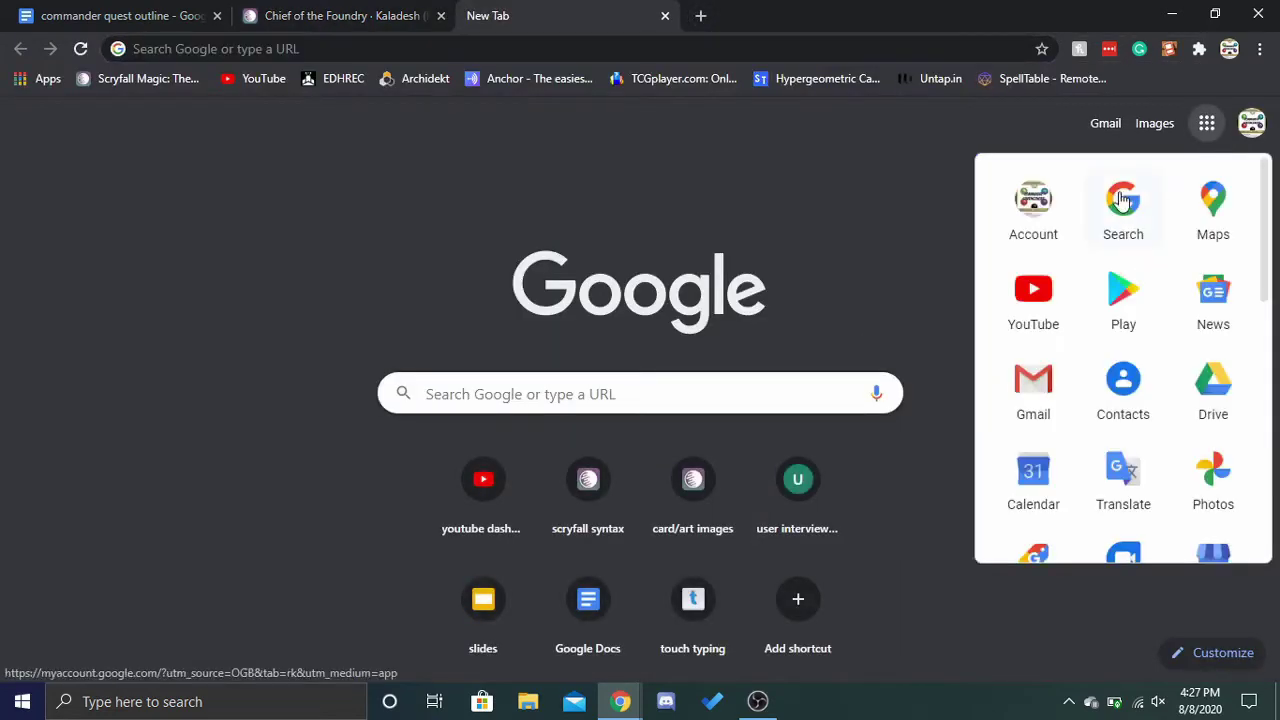
pyautogui.scroll(-5, 1146, 466)
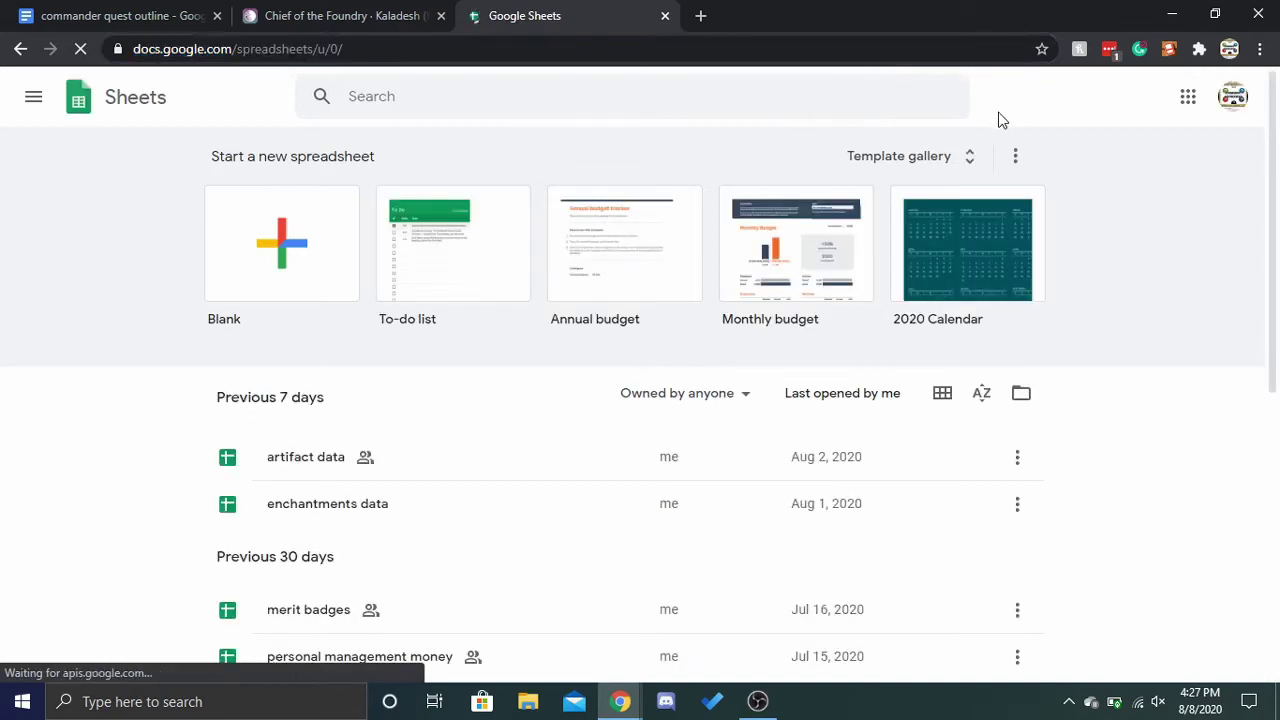
pyautogui.click(297, 257)
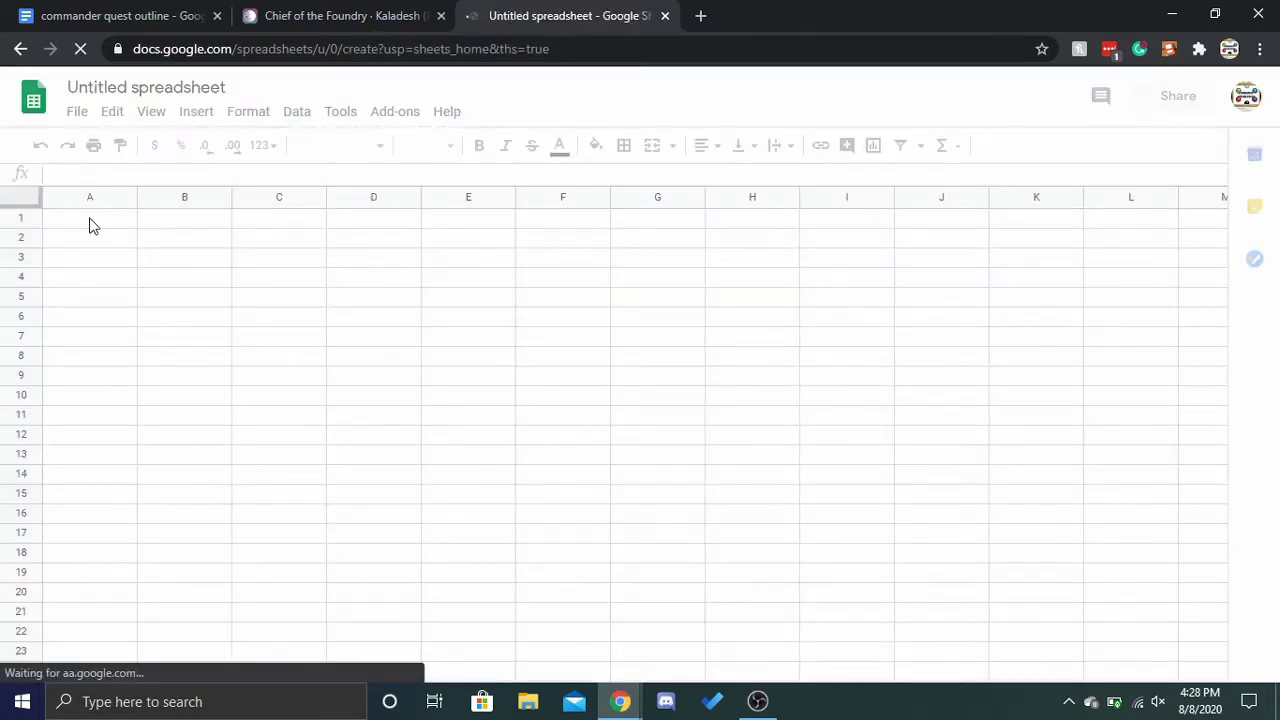
# Enter mana values 1, 2 and 3 into cells A2 to A4.
pyautogui.click(176, 229)
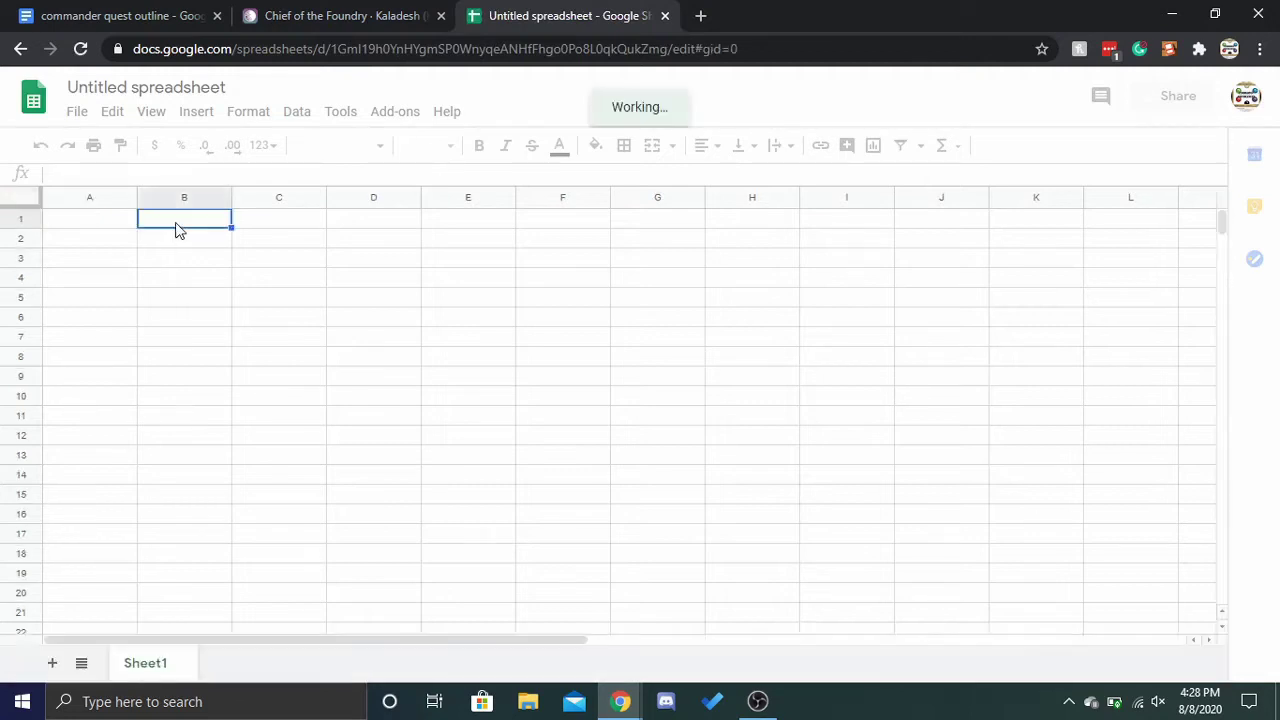
pyautogui.click(88, 229)
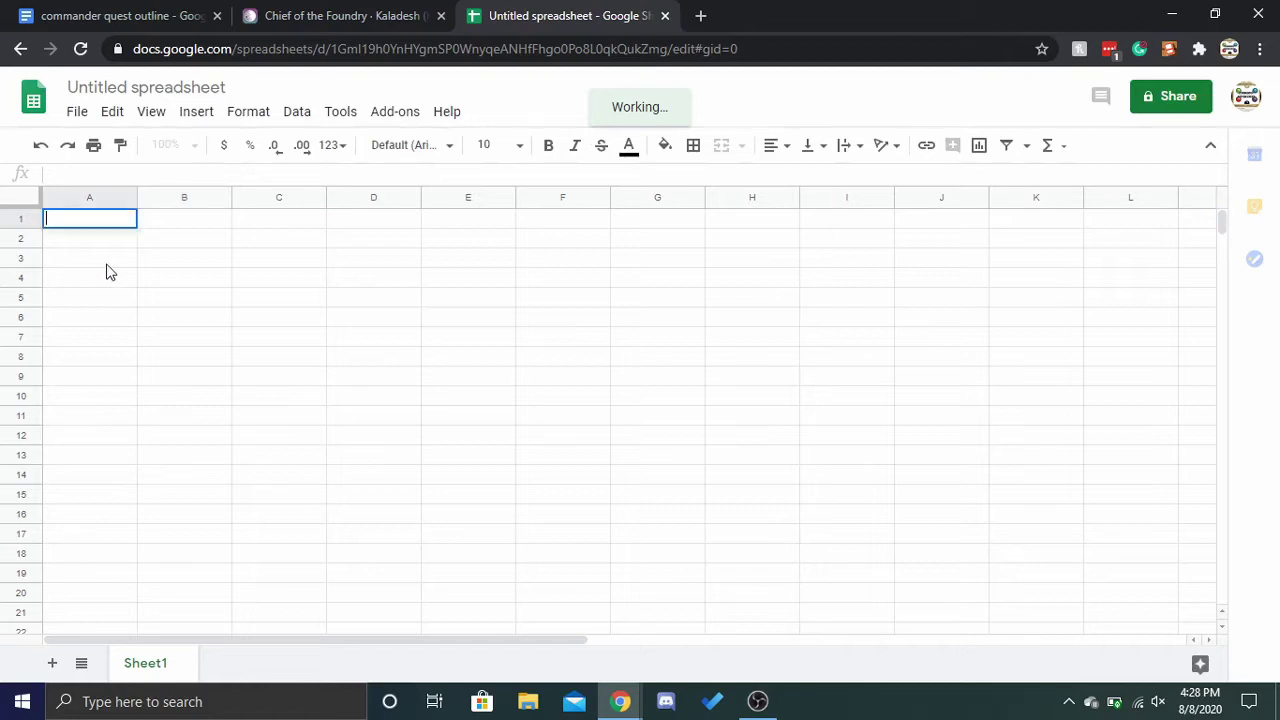
pyautogui.click(105, 262)
pyautogui.click(74, 243)
pyautogui.write('1')
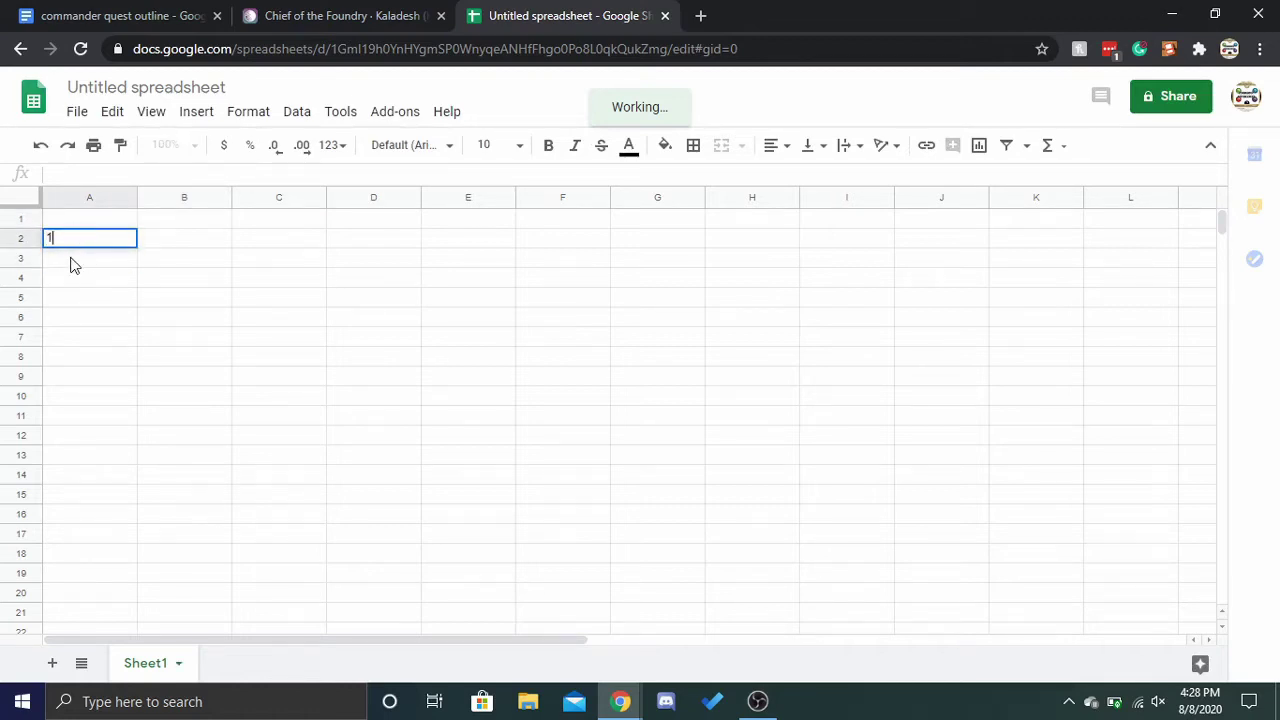
pyautogui.click(70, 264)
pyautogui.write('2')
pyautogui.click(78, 285)
pyautogui.write('23')
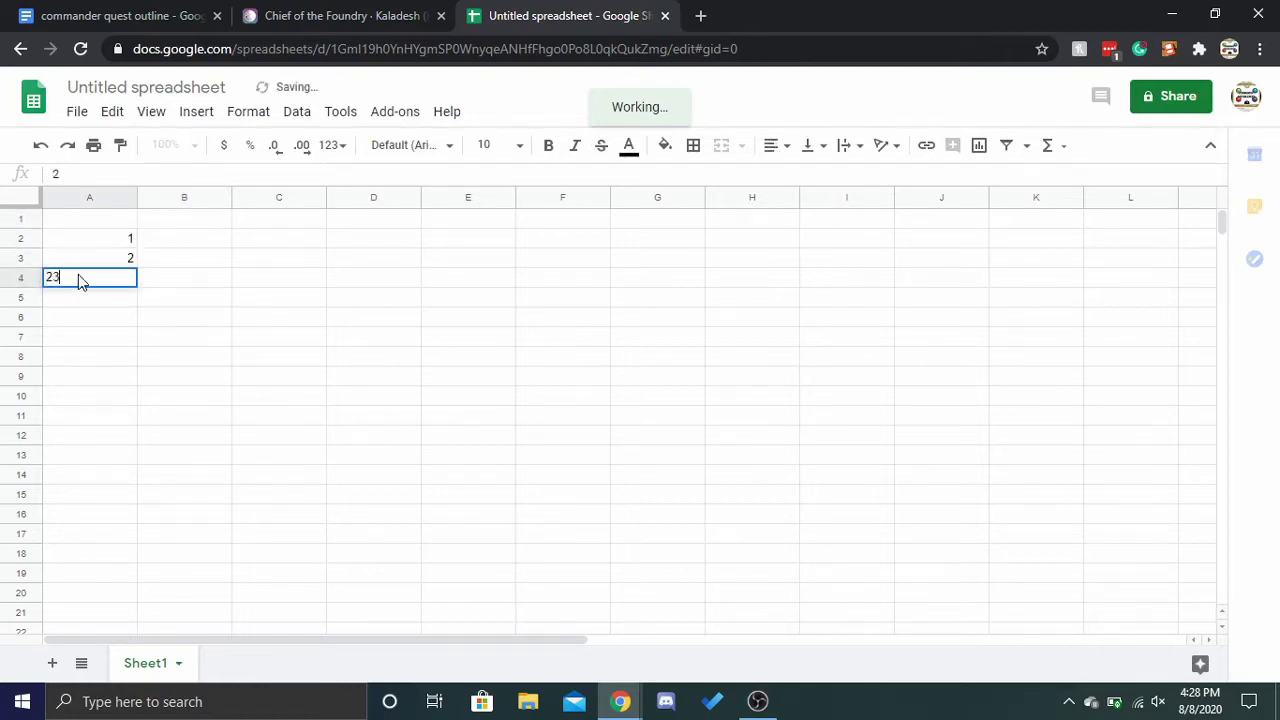
pyautogui.press('BackSpace')
pyautogui.press('BackSpace')
pyautogui.write('3')
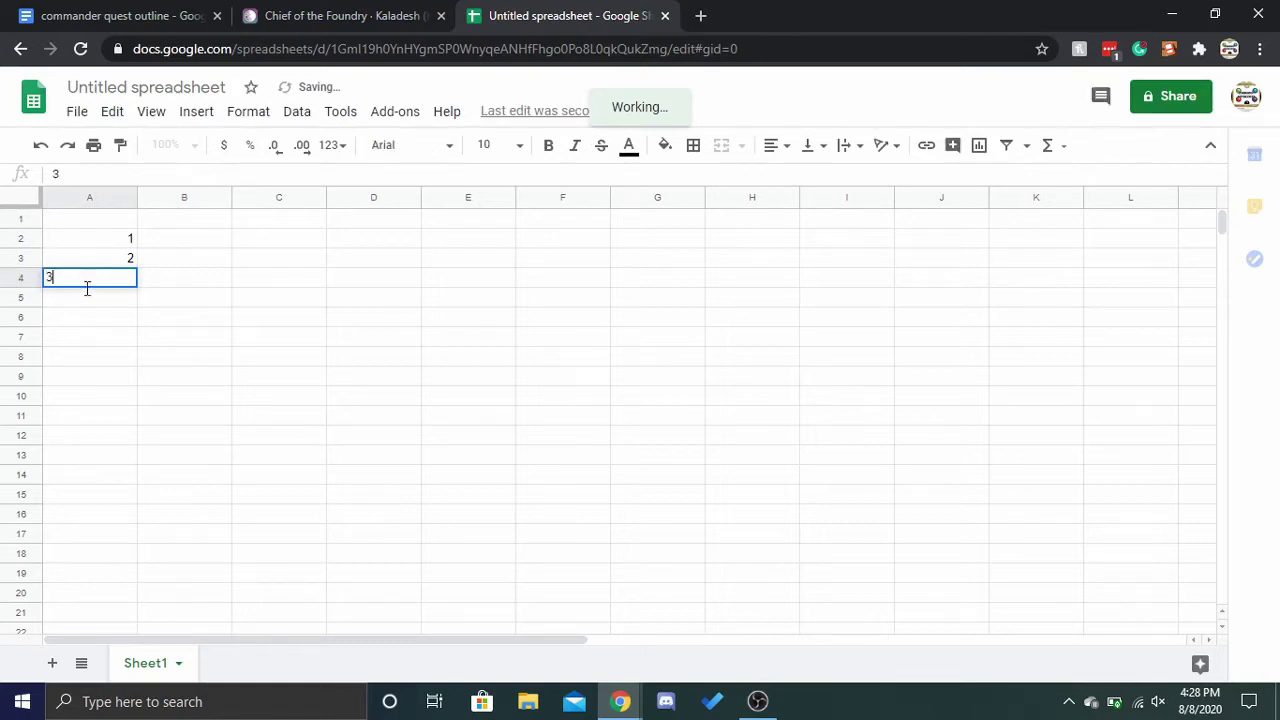
# Enter 4, 5, 6 into A5 to A7 and 7+ into A8.
pyautogui.click(89, 297)
pyautogui.write('4')
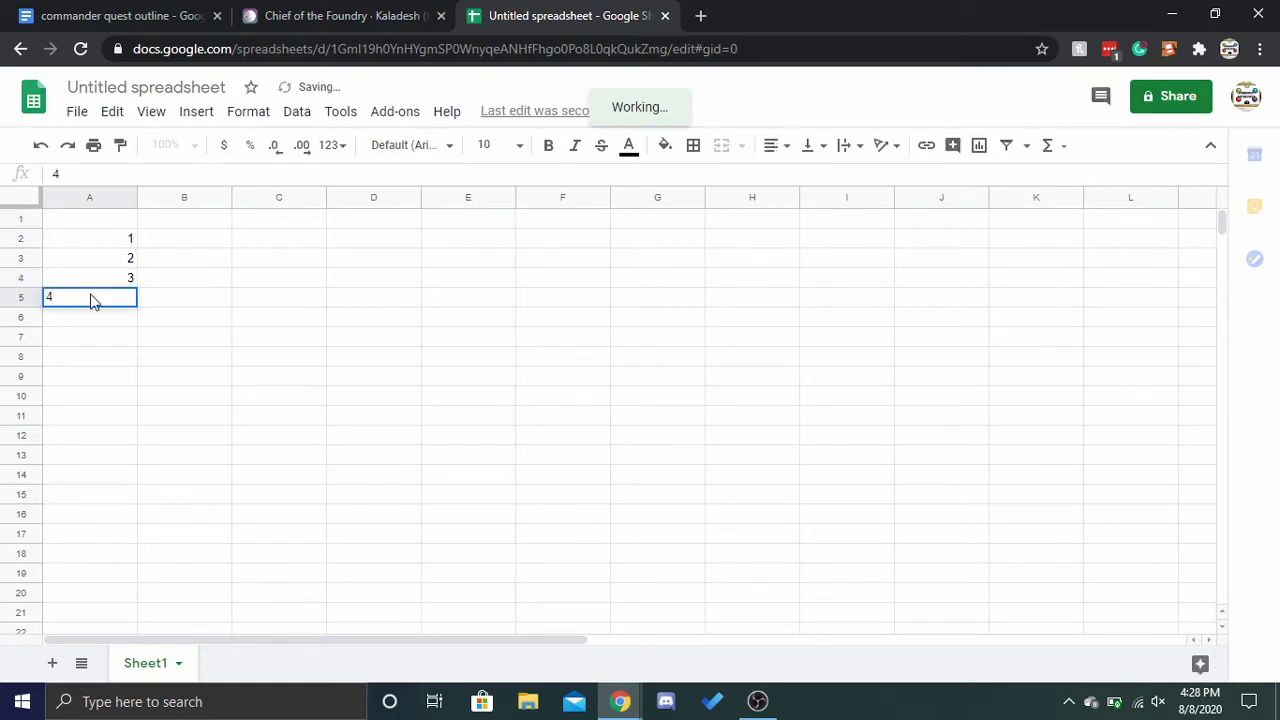
pyautogui.click(90, 318)
pyautogui.write('5')
pyautogui.click(92, 343)
pyautogui.write('6')
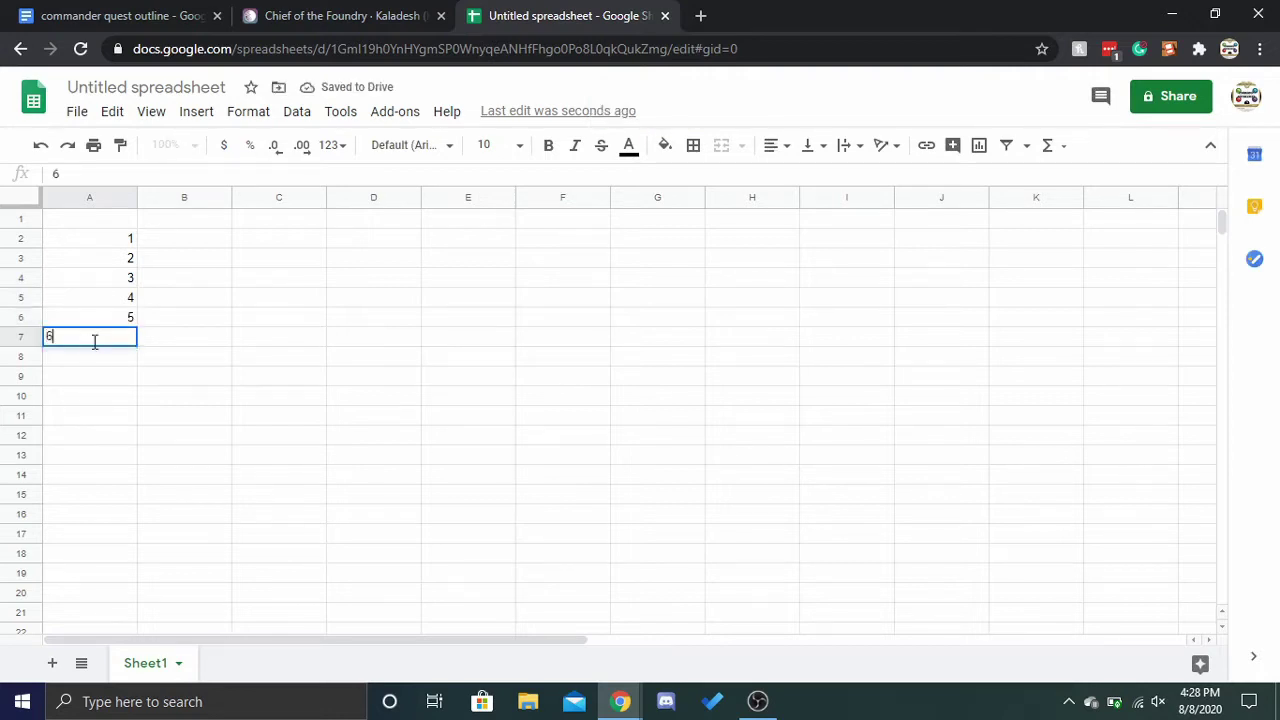
pyautogui.press('Return')
pyautogui.write('7+')
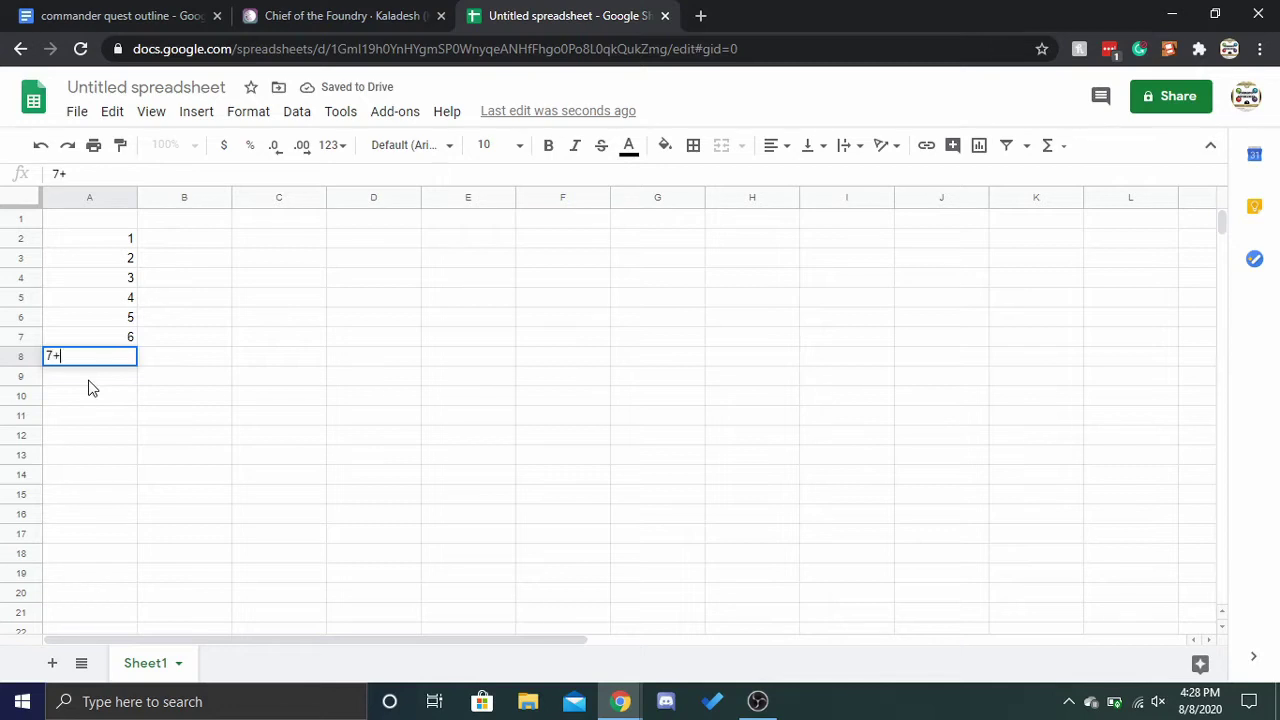
pyautogui.click(108, 388)
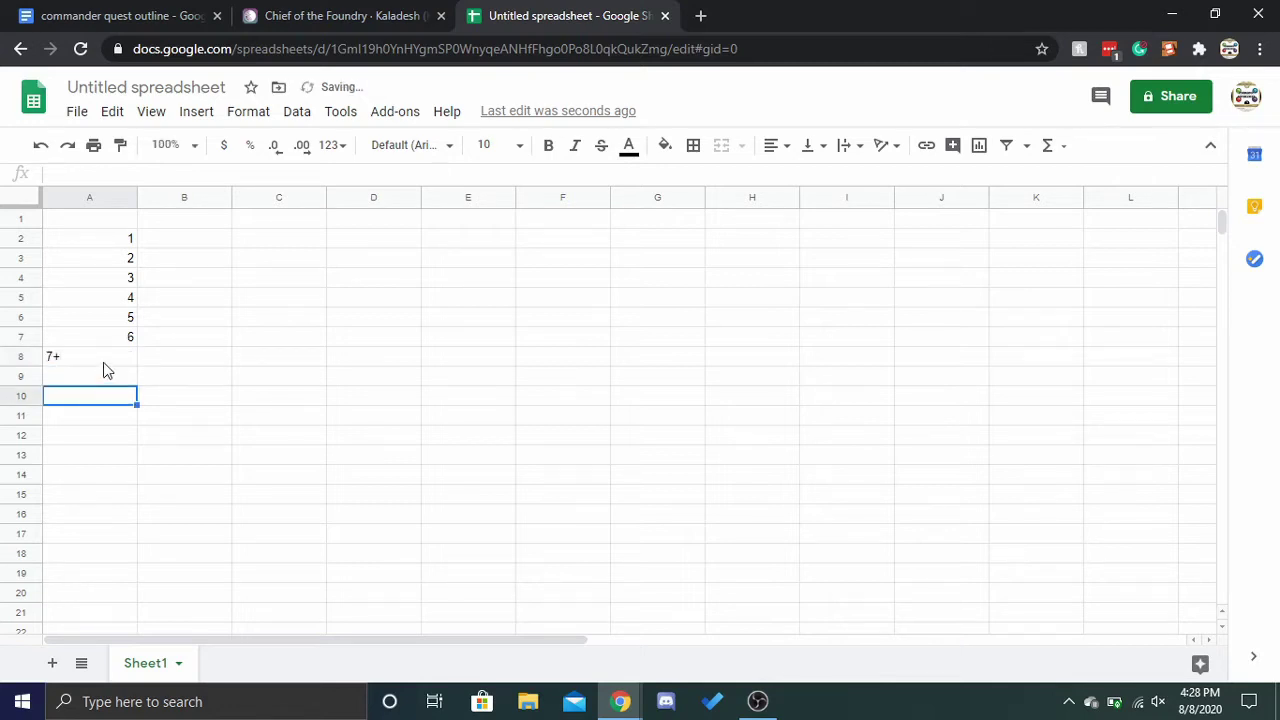
pyautogui.click(79, 362)
pyautogui.click(102, 377)
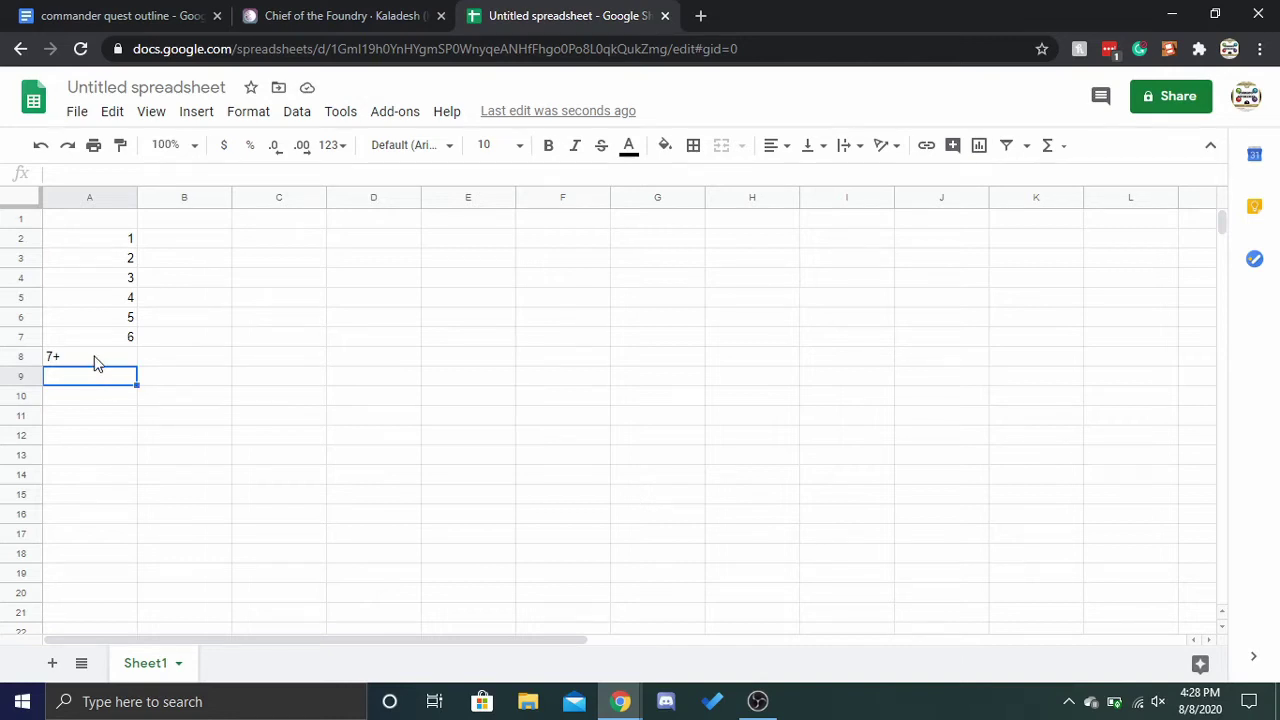
pyautogui.click(95, 360)
pyautogui.click(150, 226)
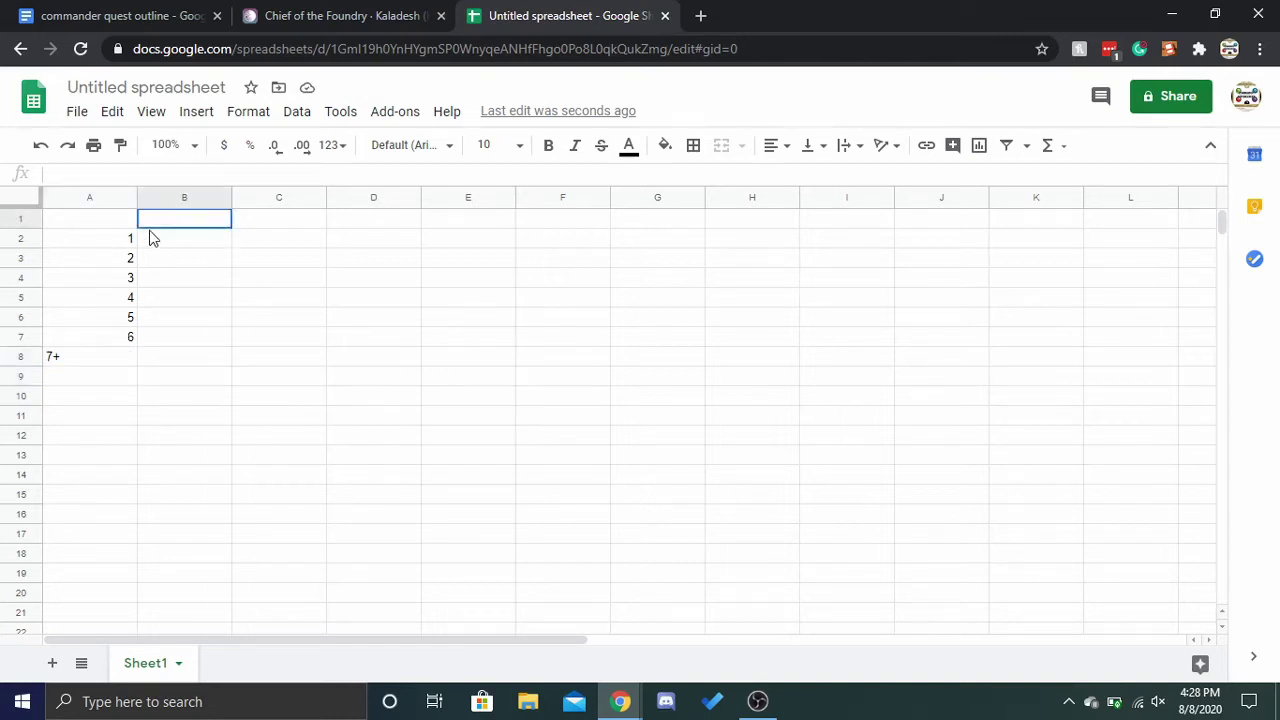
pyautogui.doubleClick(160, 242)
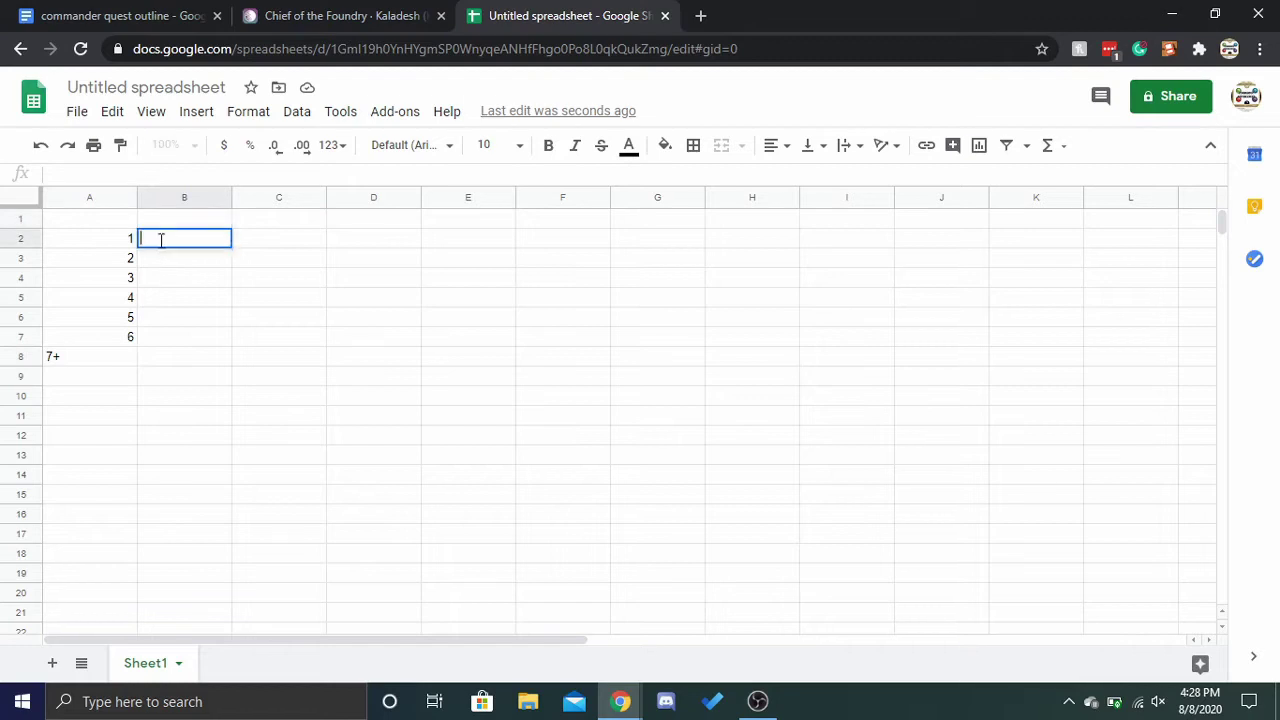
pyautogui.click(116, 246)
pyautogui.click(335, 19)
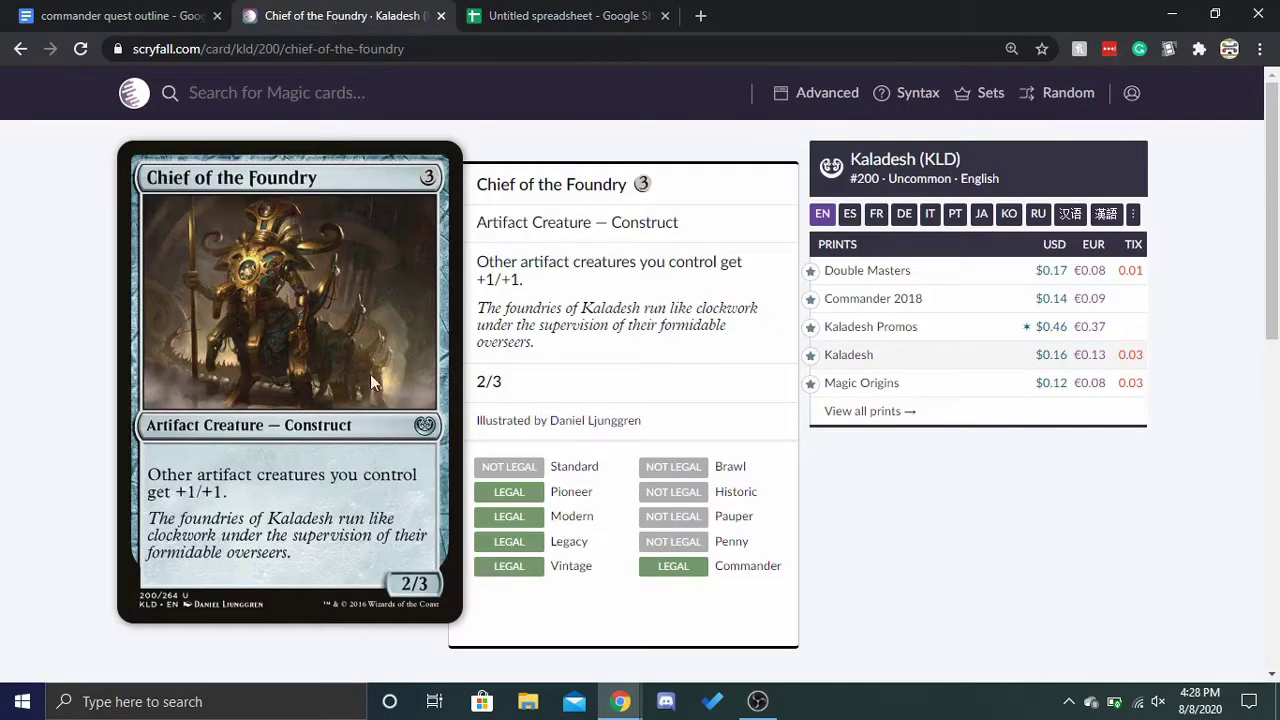
pyautogui.moveTo(488, 260); pyautogui.dragTo(561, 228)
pyautogui.click(551, 244)
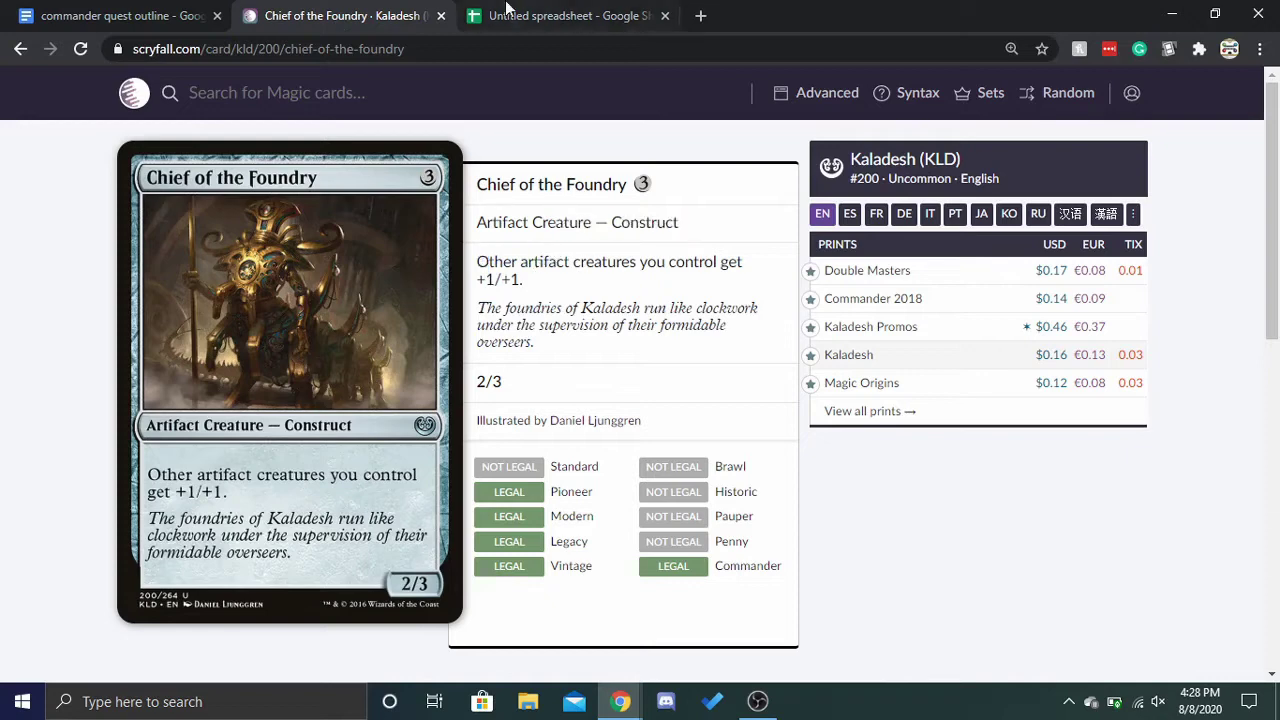
pyautogui.click(560, 16)
pyautogui.click(194, 241)
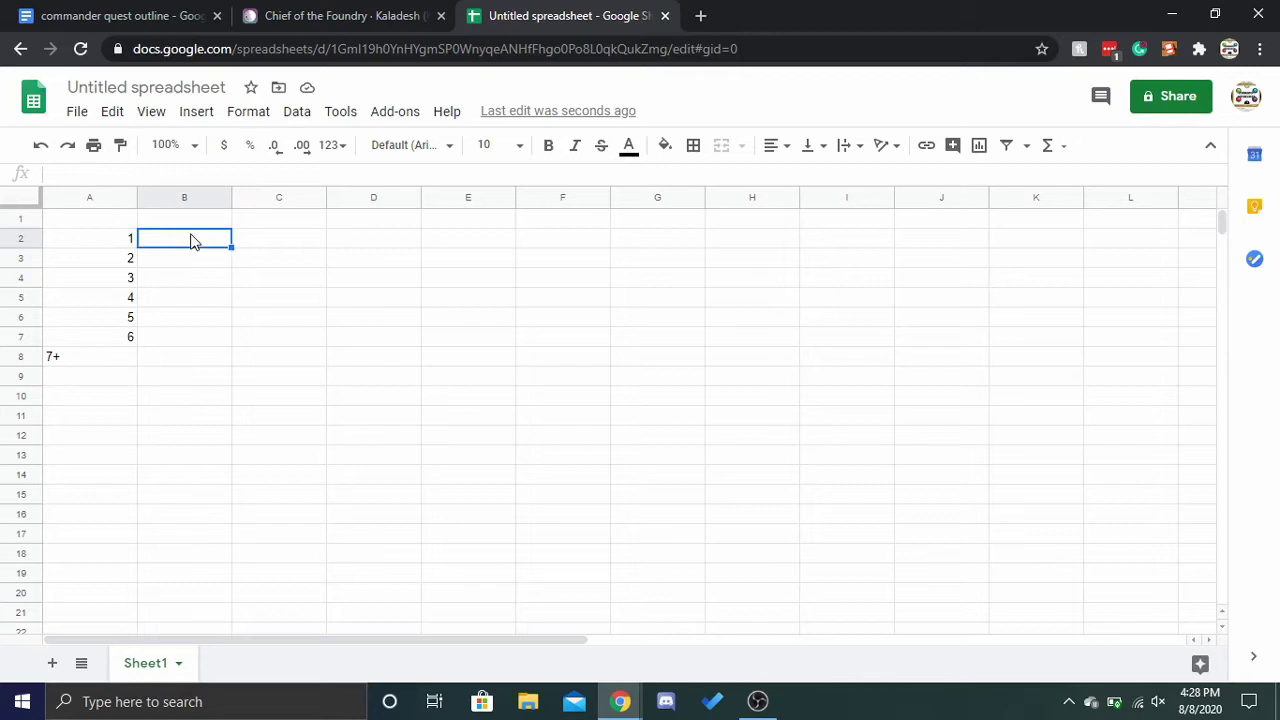
pyautogui.click(286, 12)
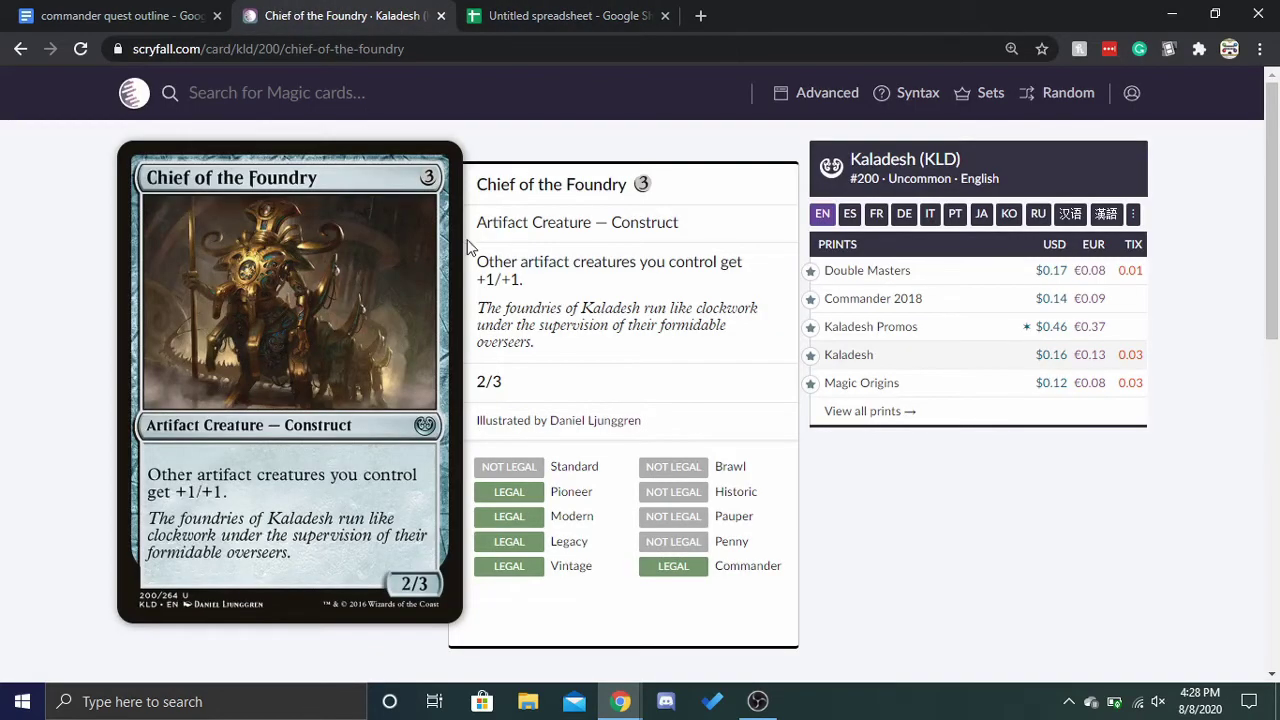
pyautogui.click(577, 17)
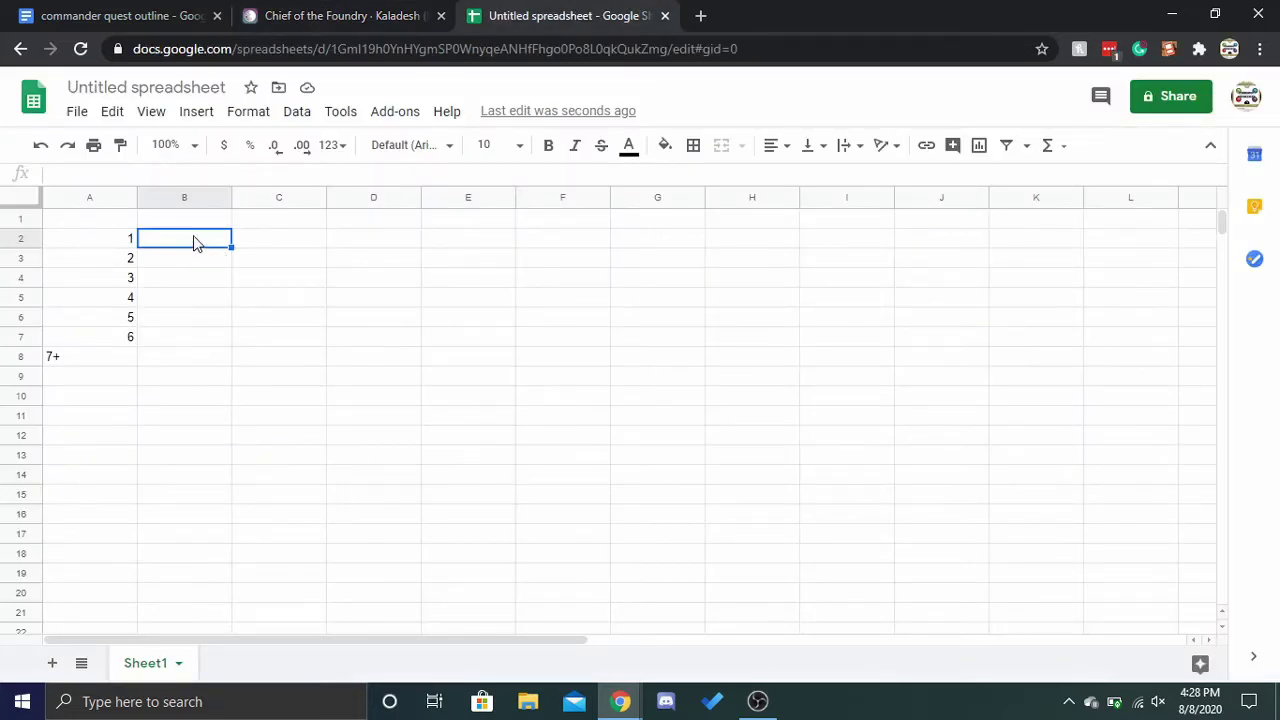
# Enter artifact creature counts 2, 5 and 7 into B2 to B4.
pyautogui.doubleClick(195, 238)
pyautogui.doubleClick(172, 257)
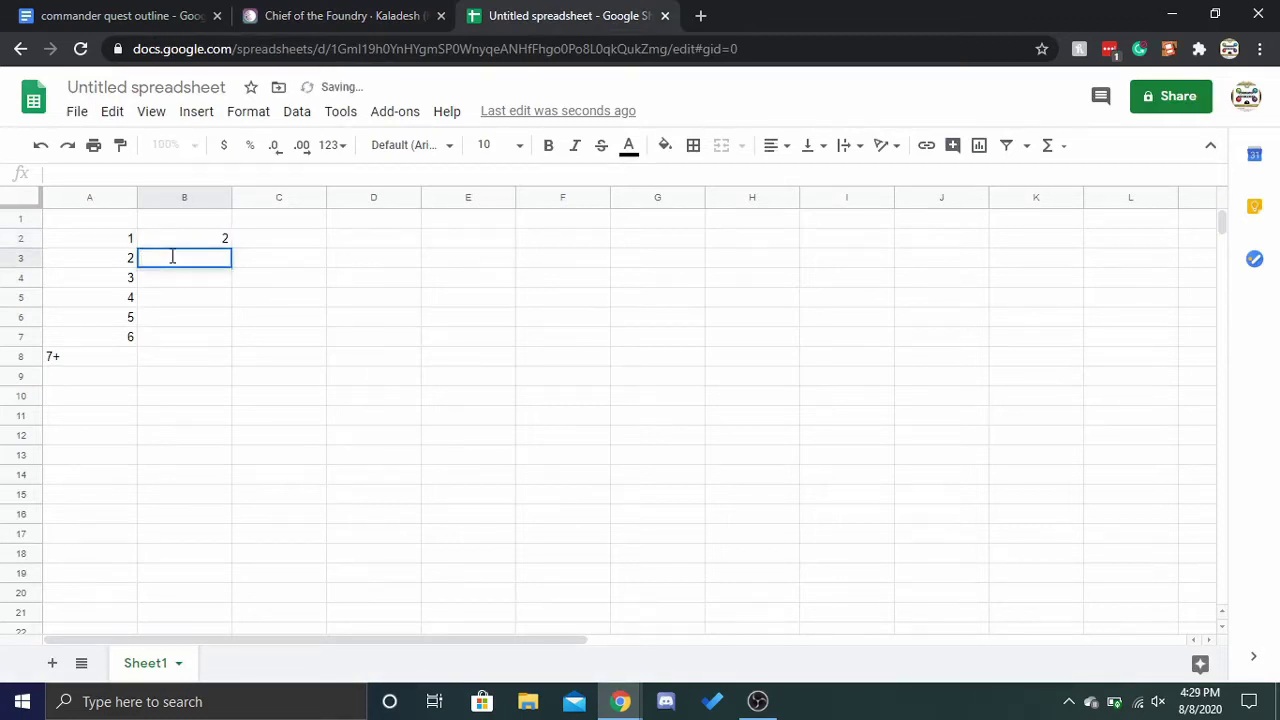
pyautogui.write('4')
pyautogui.press('BackSpace')
pyautogui.write('5')
pyautogui.doubleClick(157, 279)
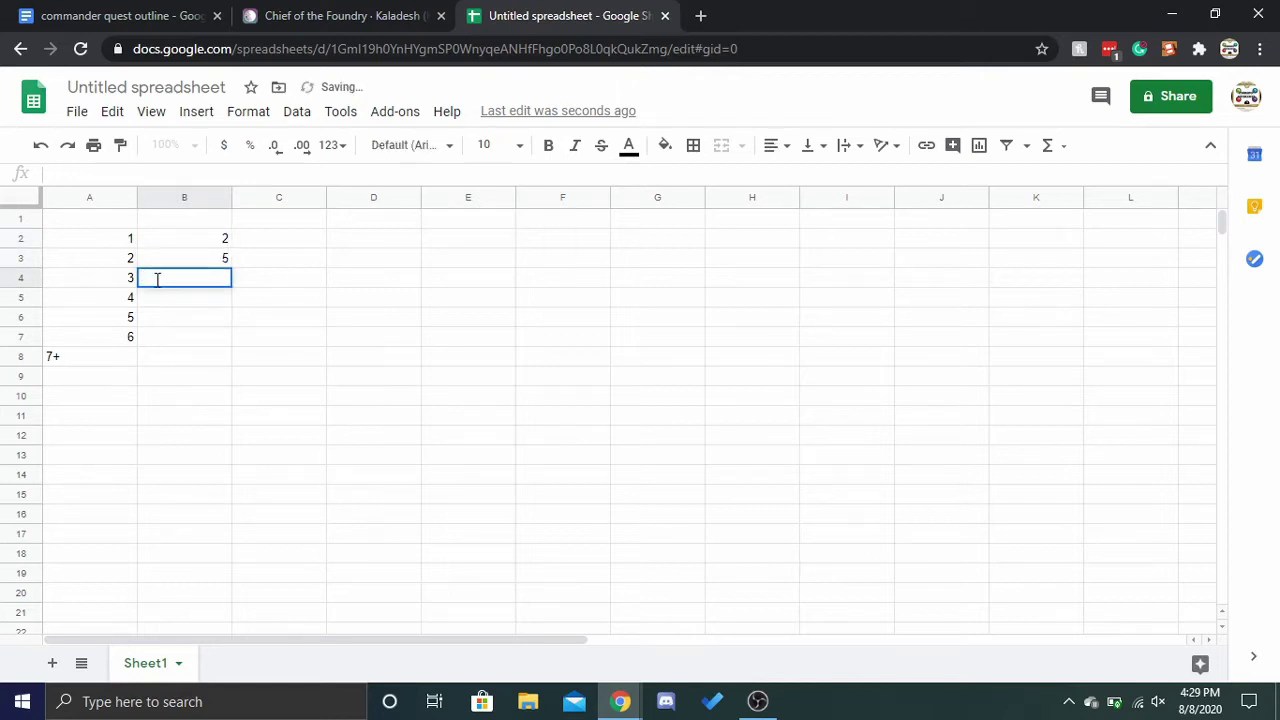
pyautogui.write('7')
# Enter counts 6, 3, 2 and 2 into B5 to B8.
pyautogui.doubleClick(160, 297)
pyautogui.write('6')
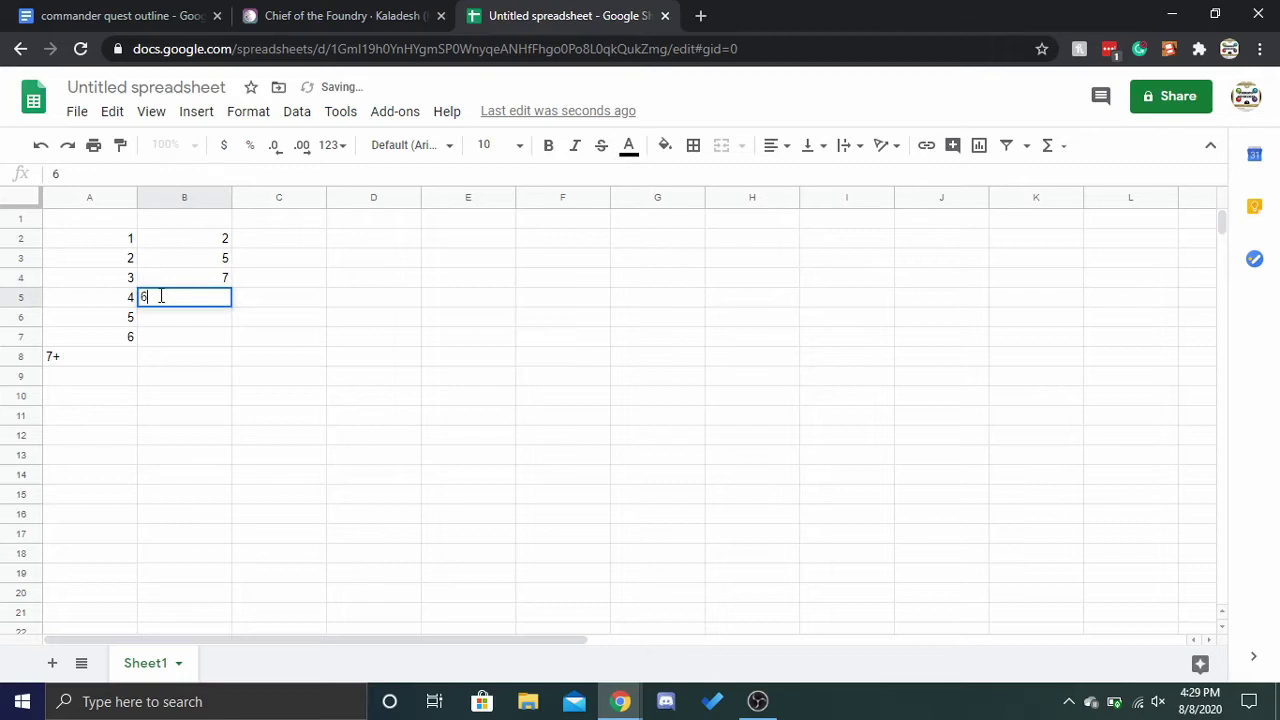
pyautogui.doubleClick(167, 325)
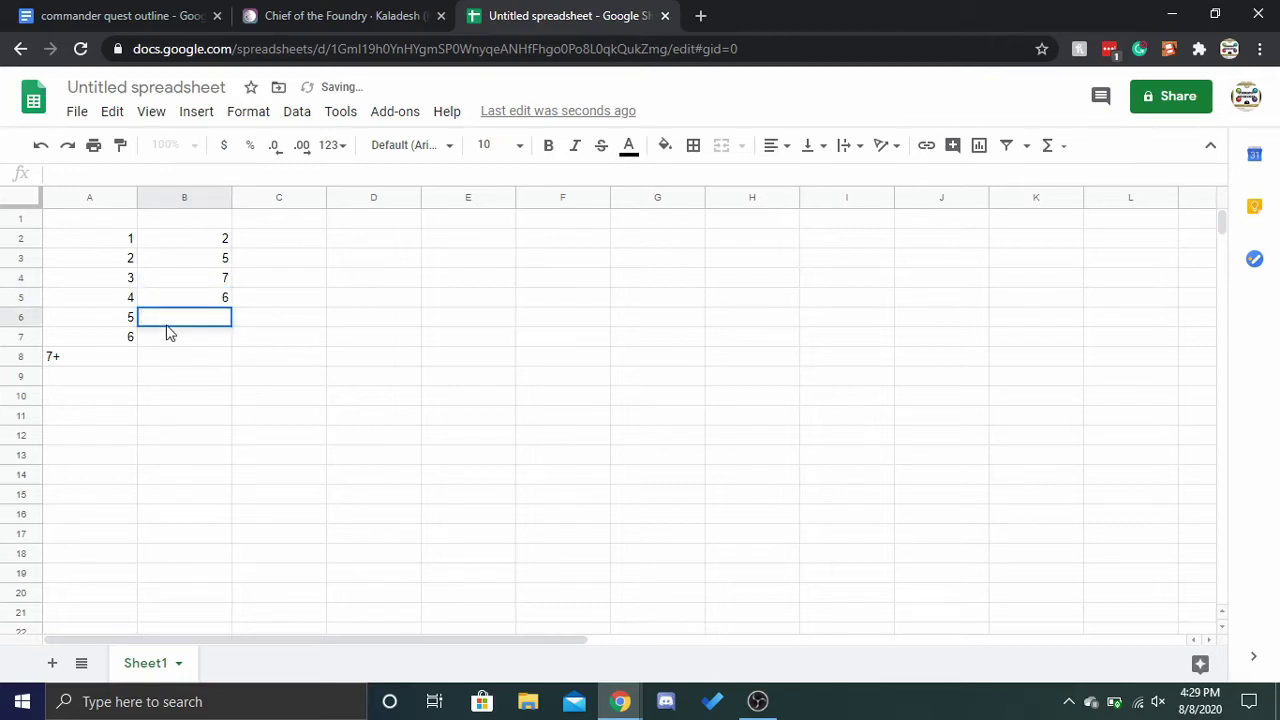
pyautogui.write('3')
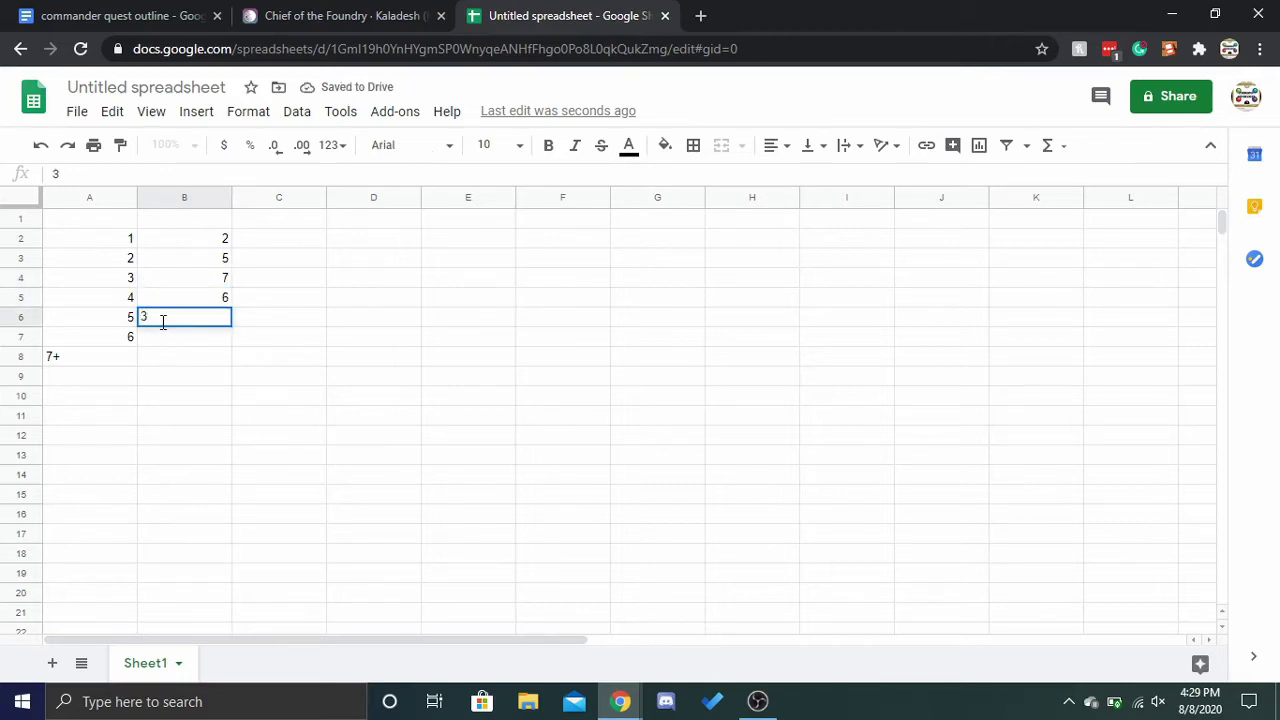
pyautogui.doubleClick(157, 340)
pyautogui.write('2')
pyautogui.doubleClick(164, 361)
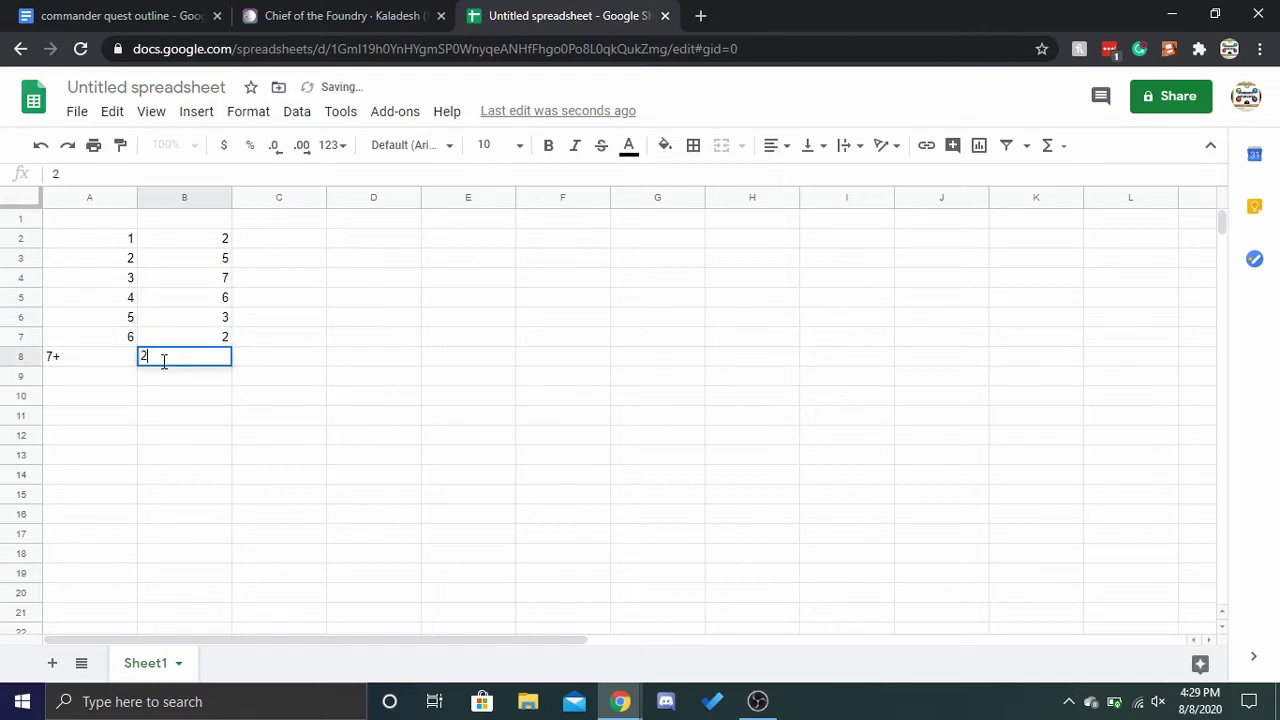
pyautogui.click(181, 406)
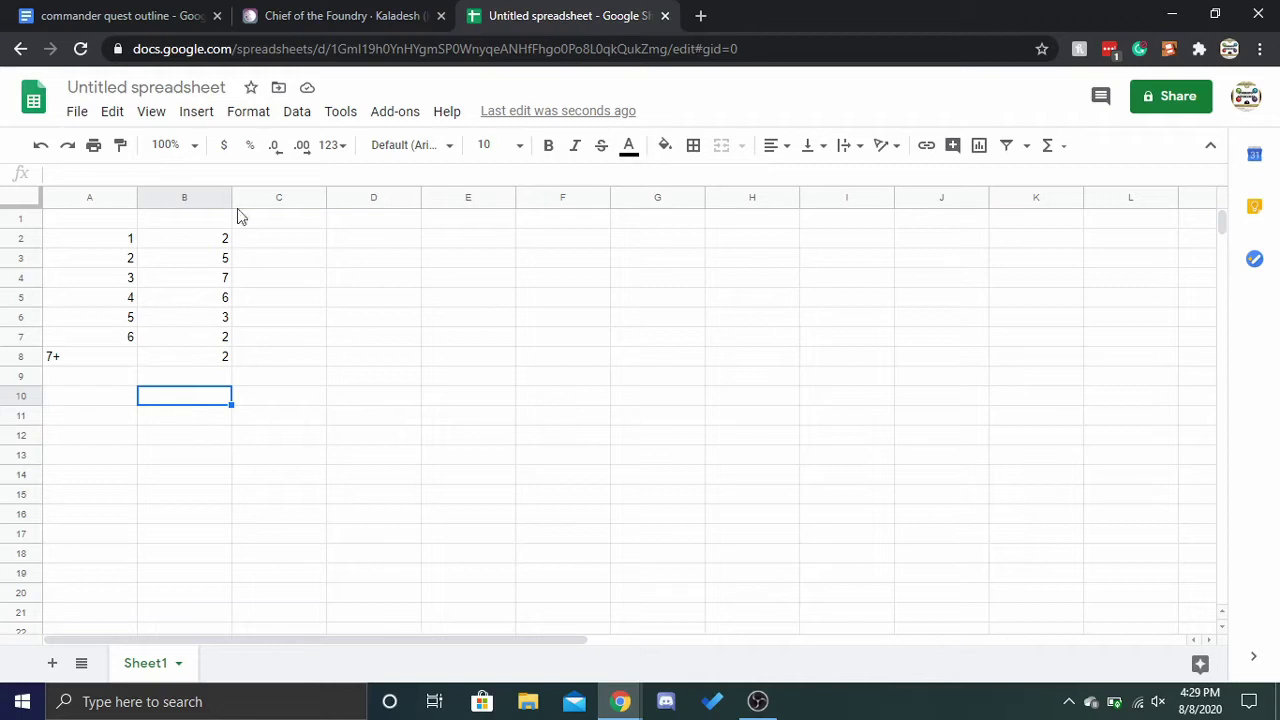
# Put a SUM of B2:B8 in cell B9.
pyautogui.click(204, 379)
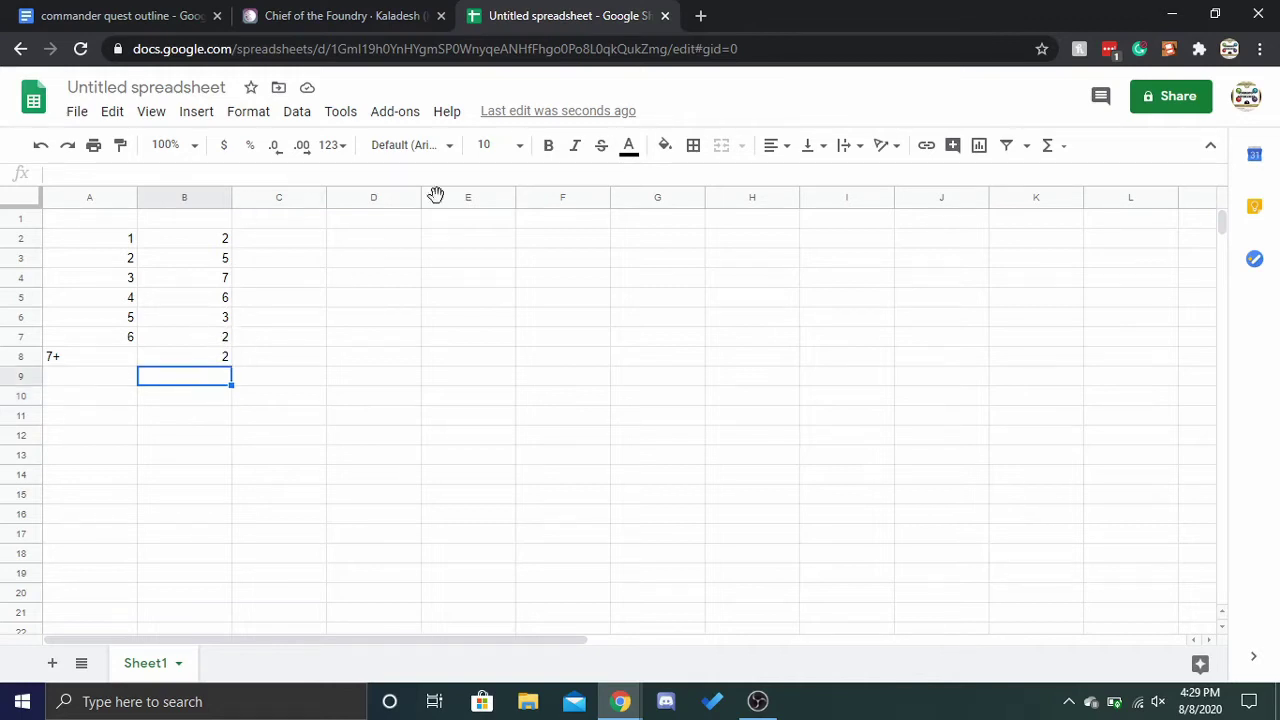
pyautogui.click(1058, 148)
pyautogui.click(1050, 180)
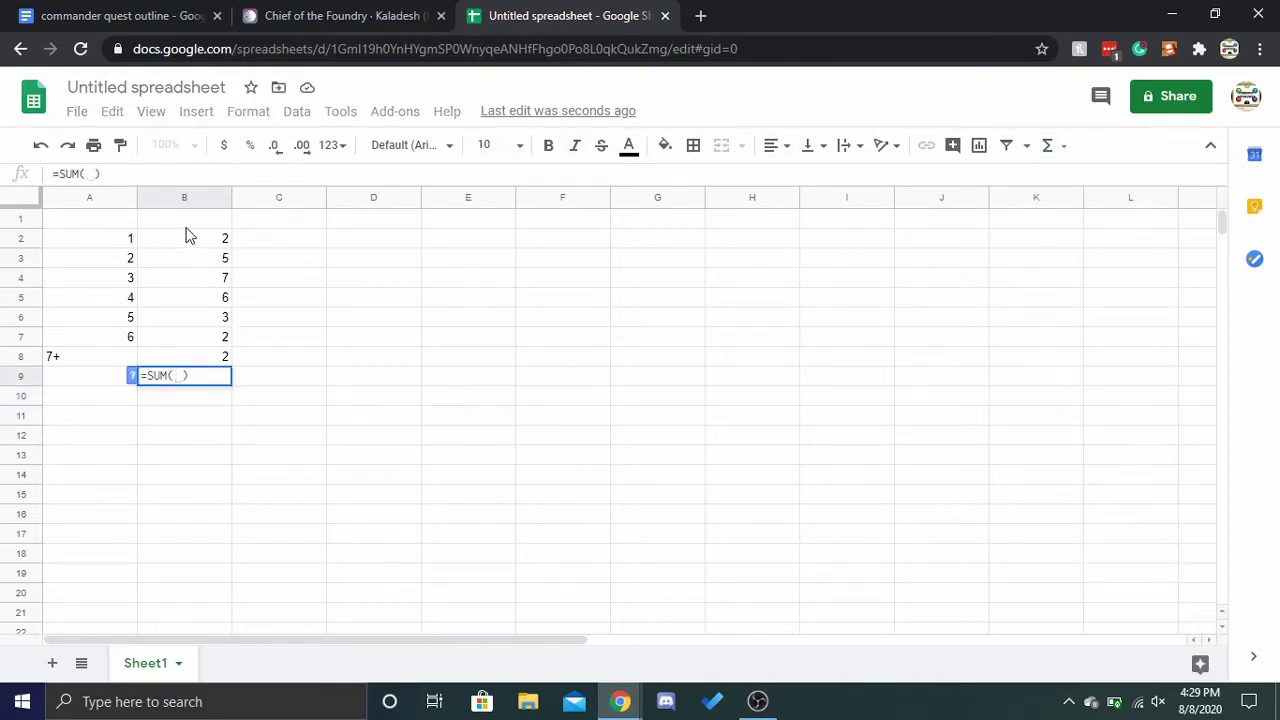
pyautogui.moveTo(189, 236); pyautogui.dragTo(228, 360)
pyautogui.press('Return')
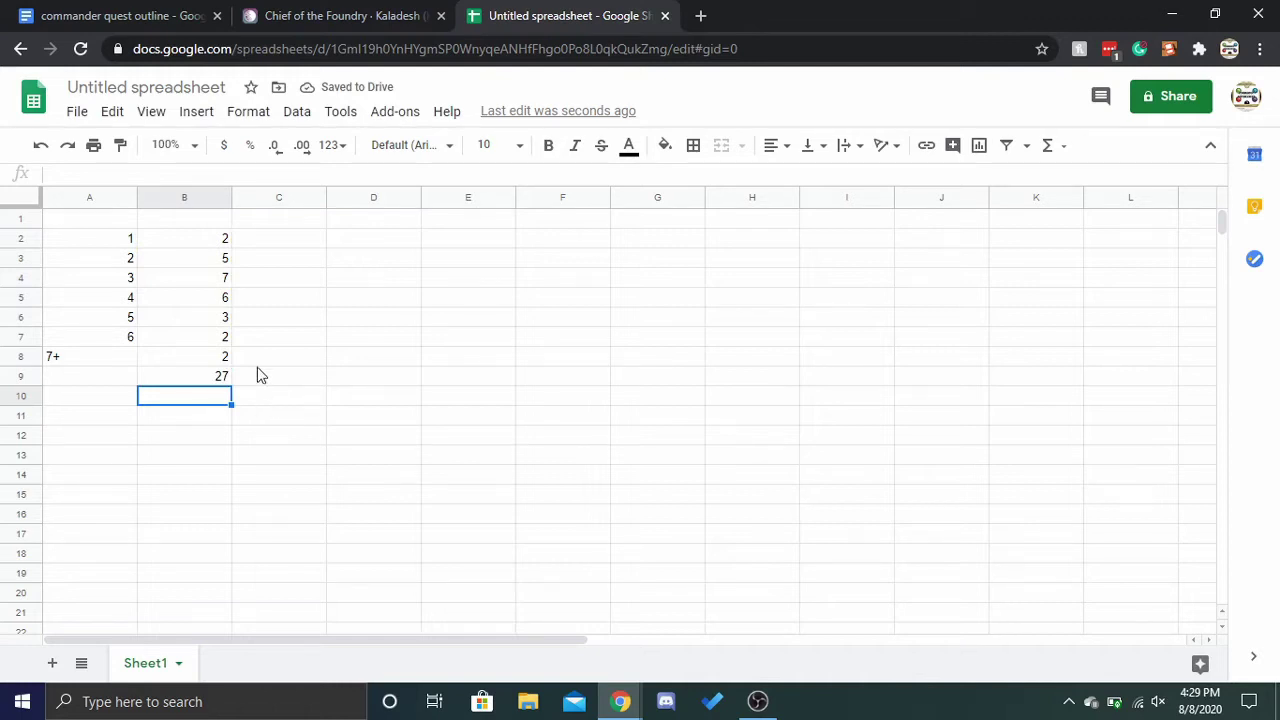
# Revise the counts in B2 to B4 to 1, 3 and 3.
pyautogui.click(228, 297)
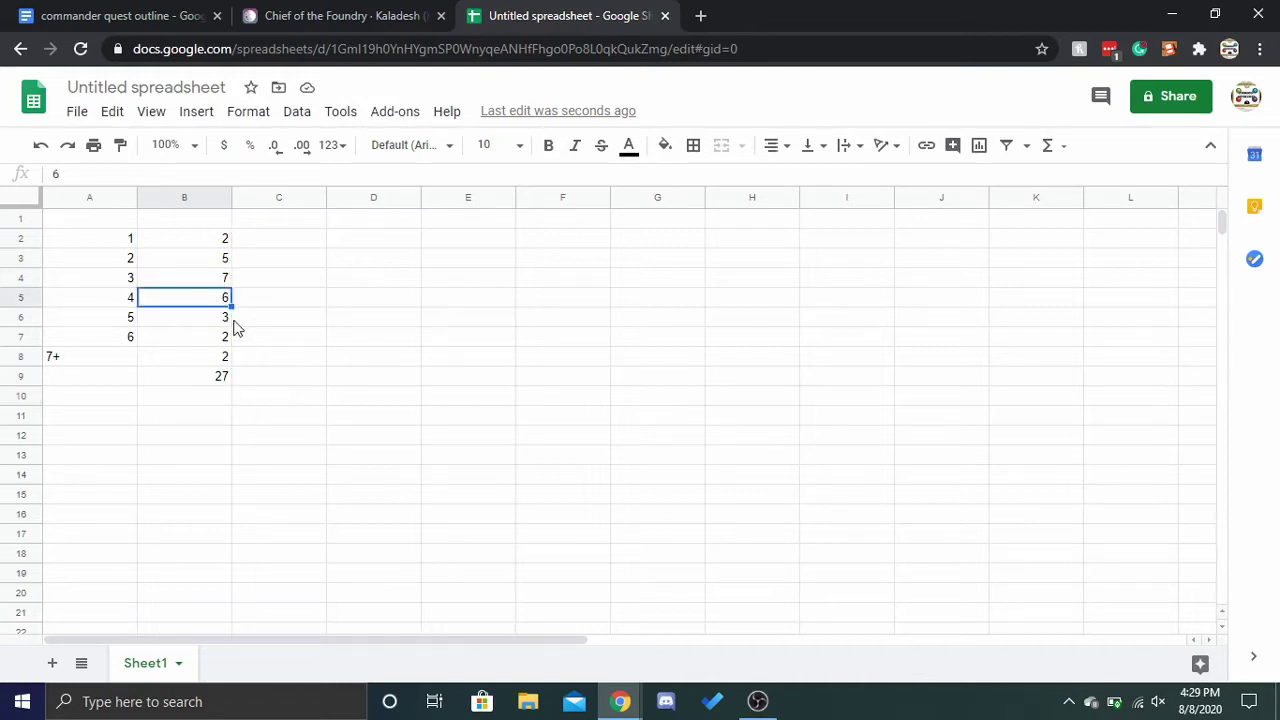
pyautogui.click(228, 241)
pyautogui.doubleClick(228, 241)
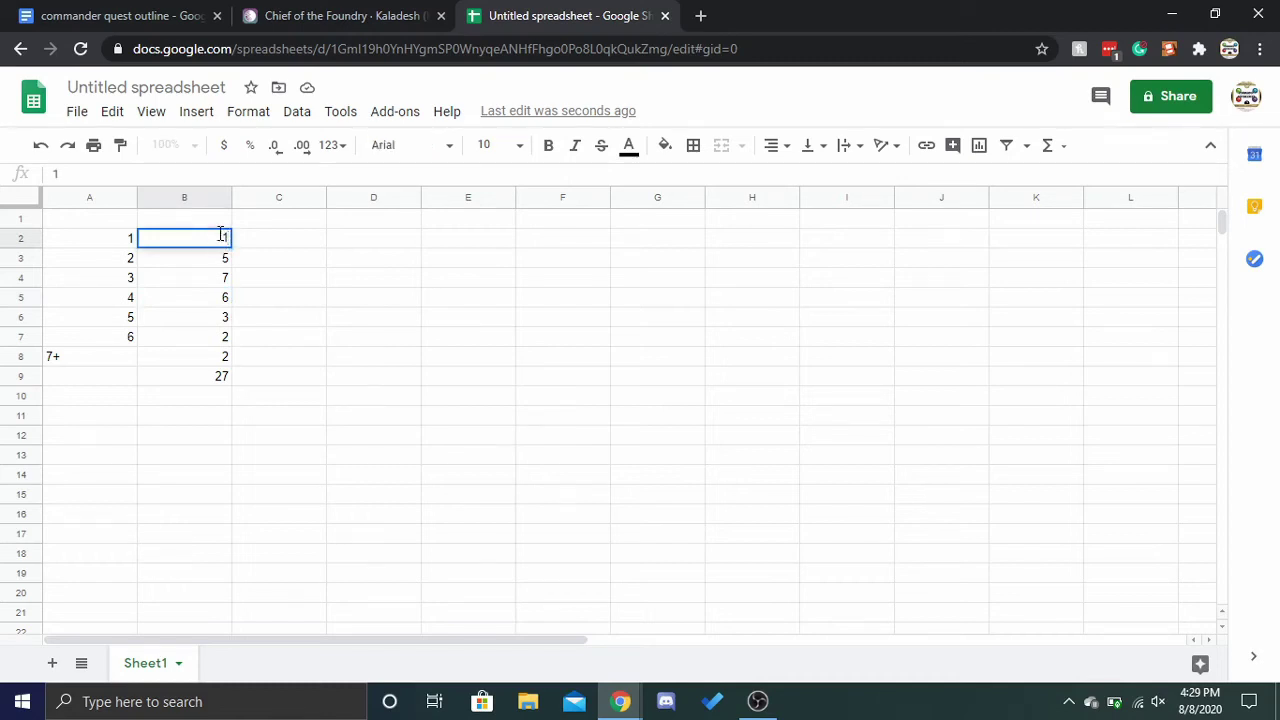
pyautogui.click(226, 257)
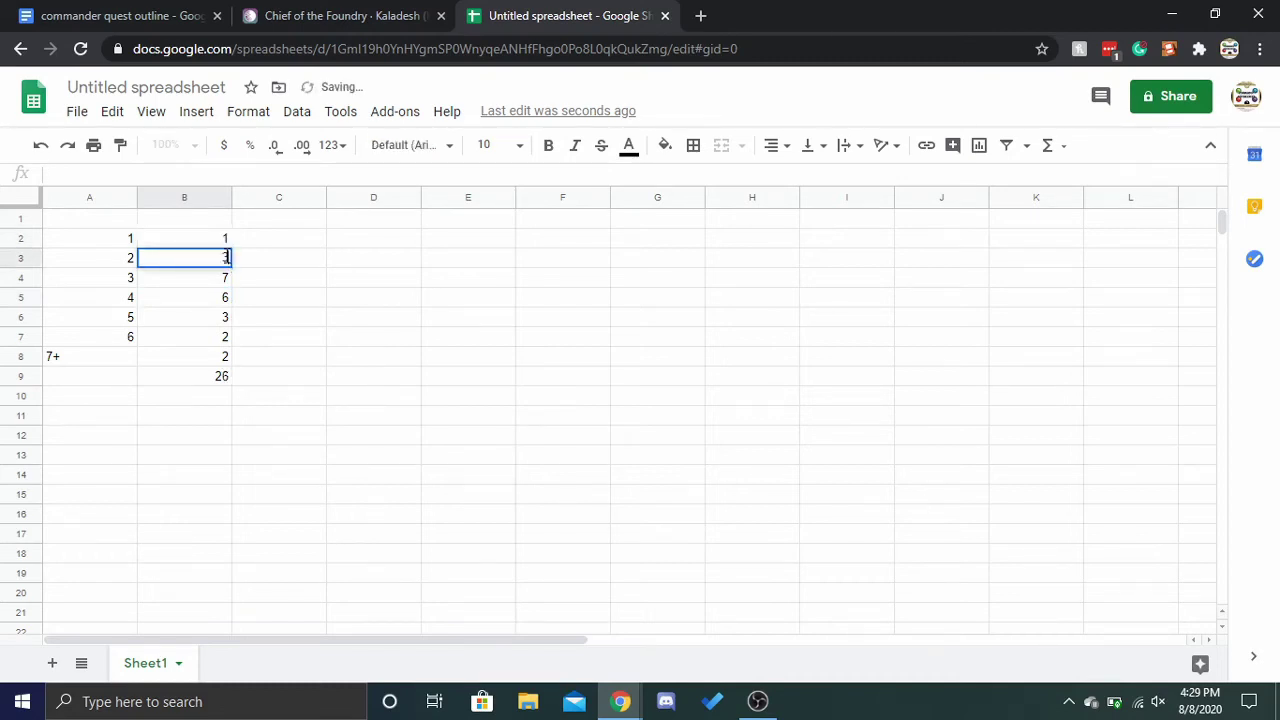
pyautogui.write('3')
pyautogui.click(227, 277)
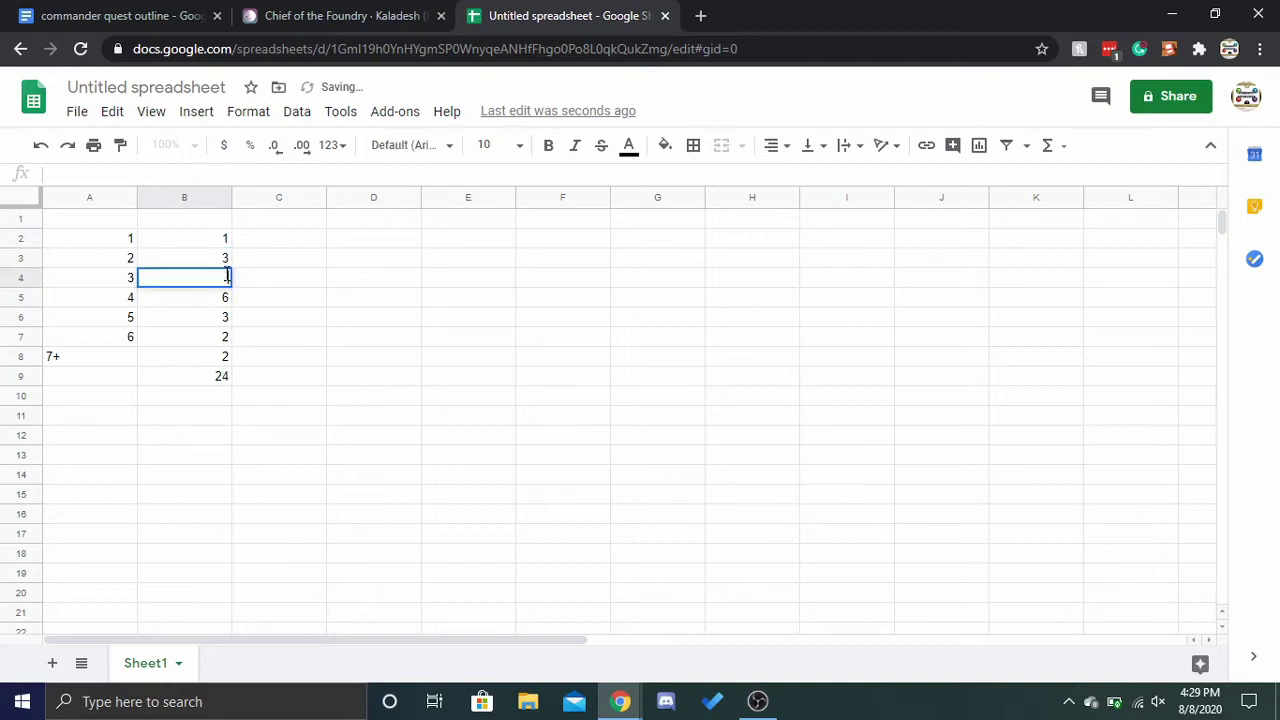
pyautogui.doubleClick(227, 277)
pyautogui.write('3')
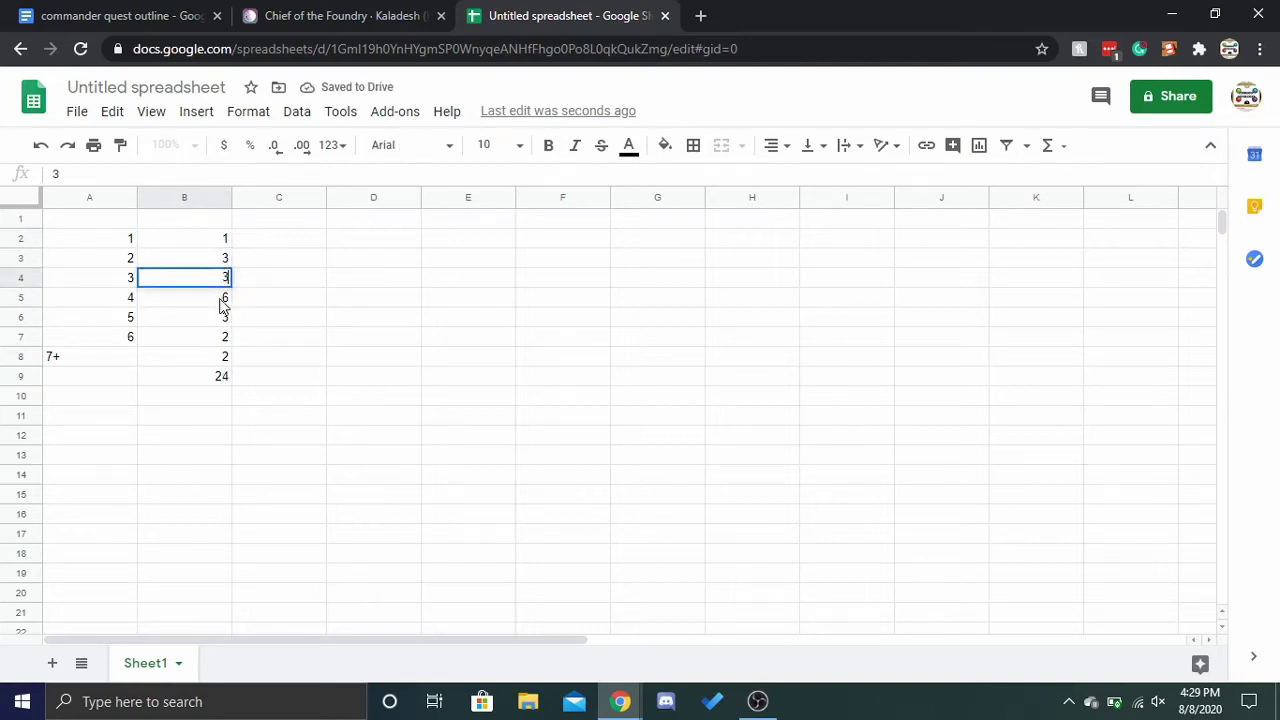
# Revise B5 to B8 to 3, 2, 1 and 1 so the total reads 14.
pyautogui.click(222, 298)
pyautogui.press('BackSpace')
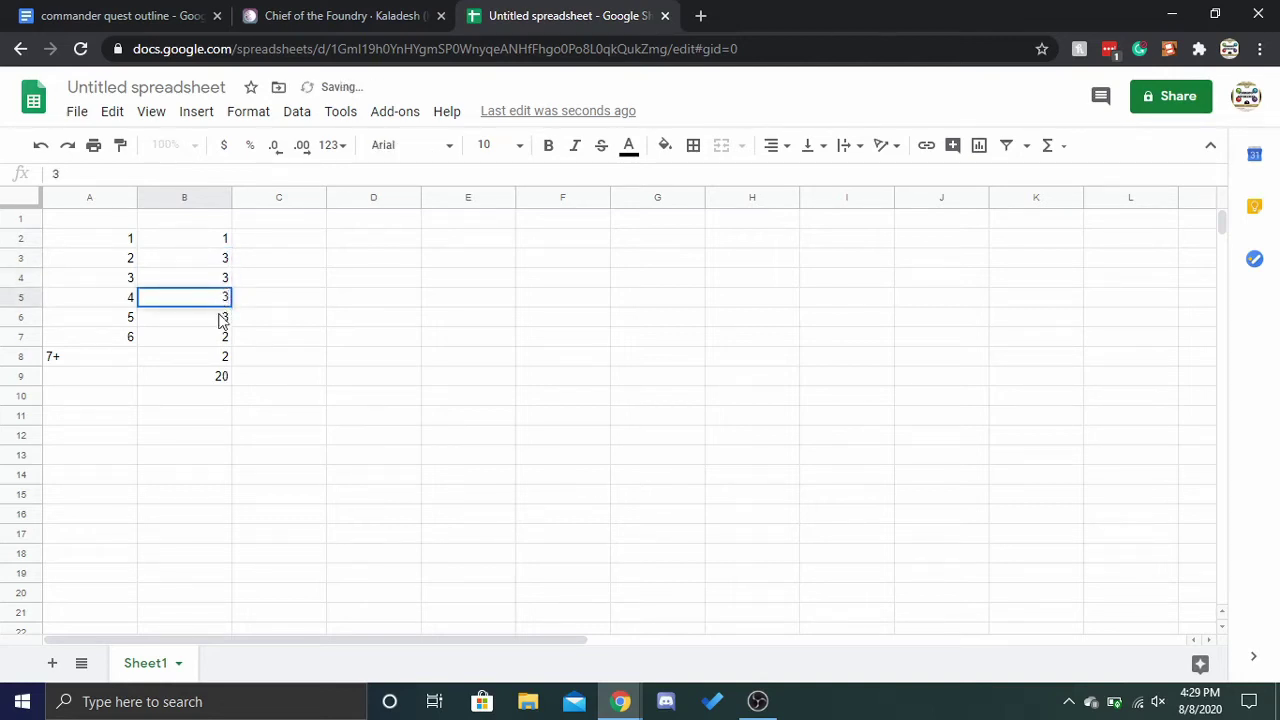
pyautogui.click(224, 316)
pyautogui.press('BackSpace')
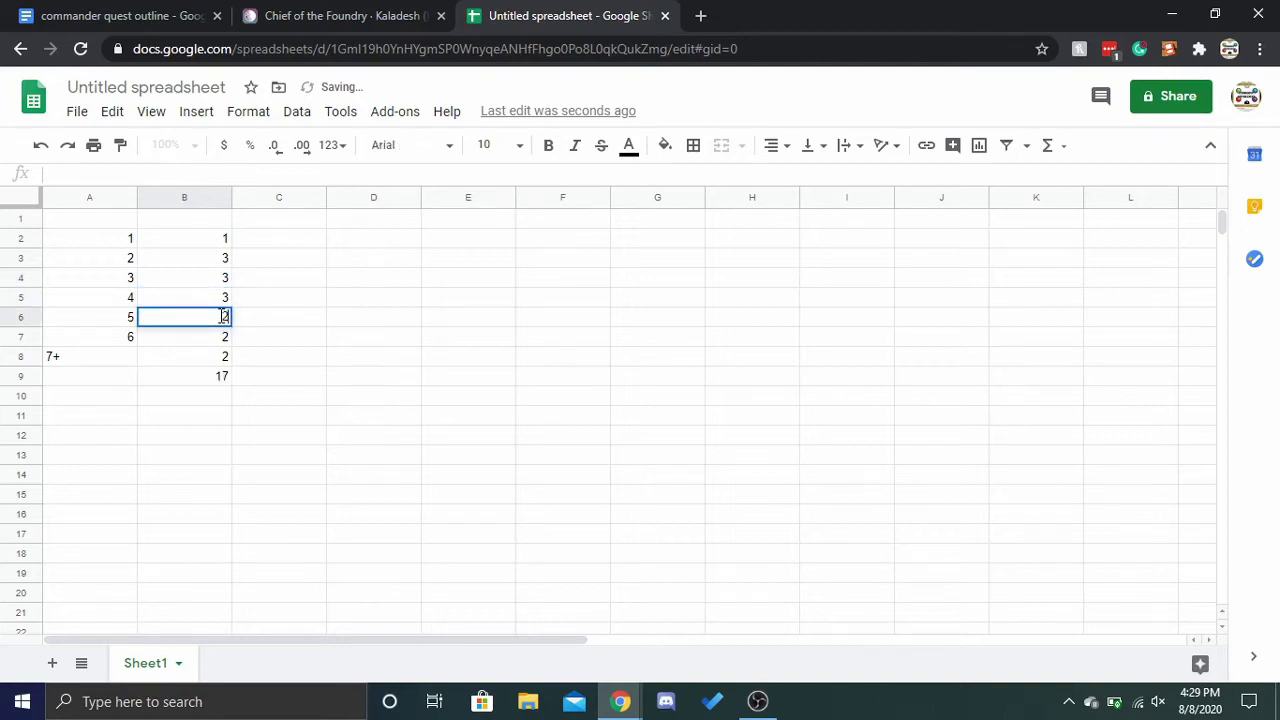
pyautogui.write('2')
pyautogui.click(222, 336)
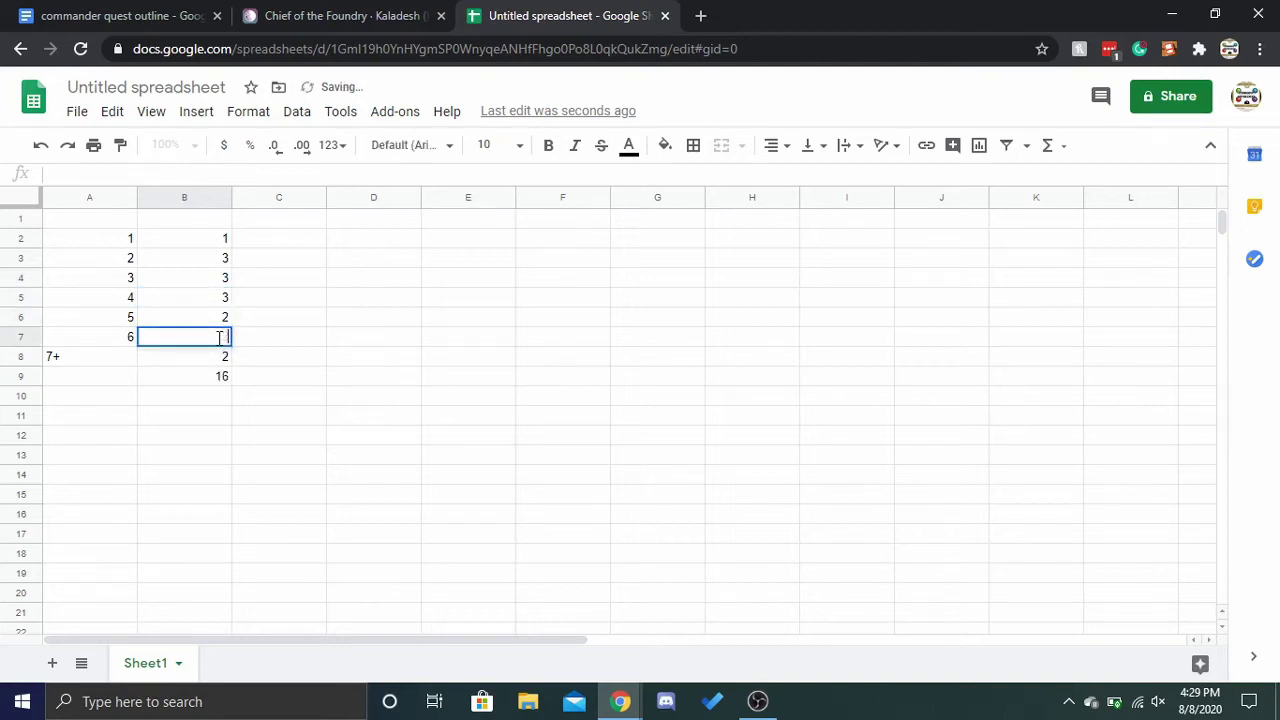
pyautogui.write('1')
pyautogui.click(224, 357)
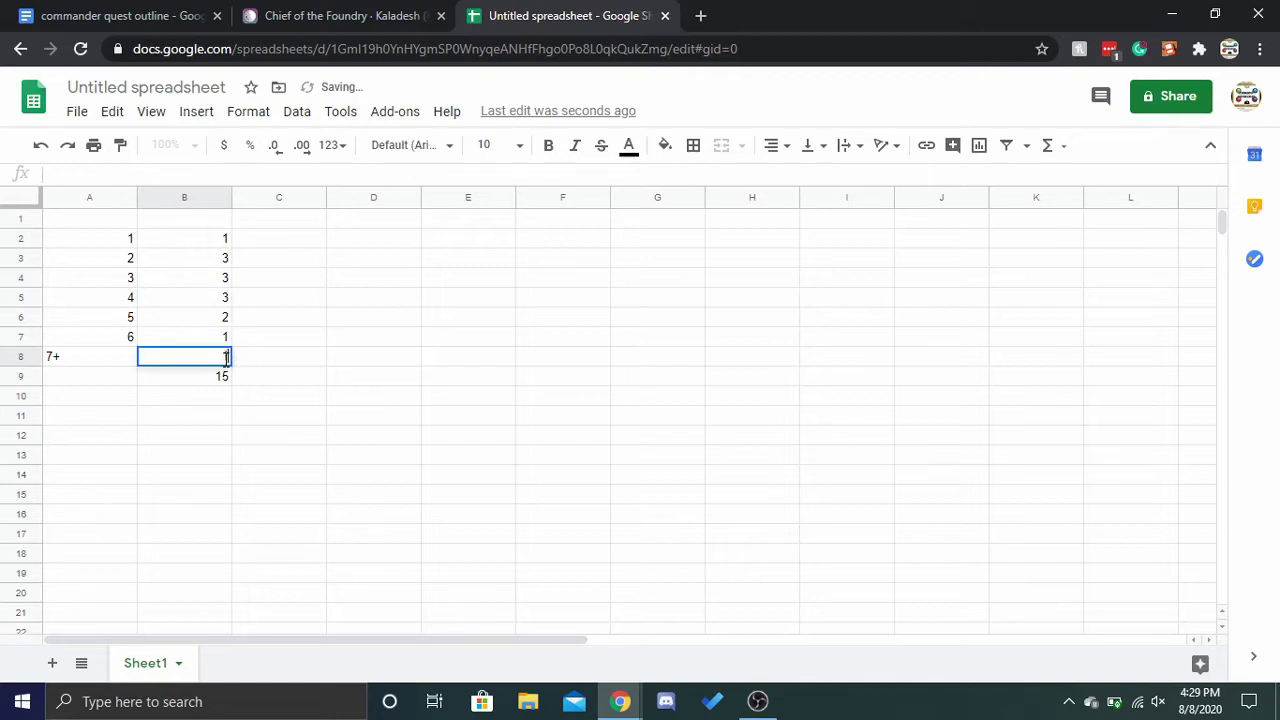
pyautogui.write('1')
pyautogui.press('Return')
pyautogui.click(262, 382)
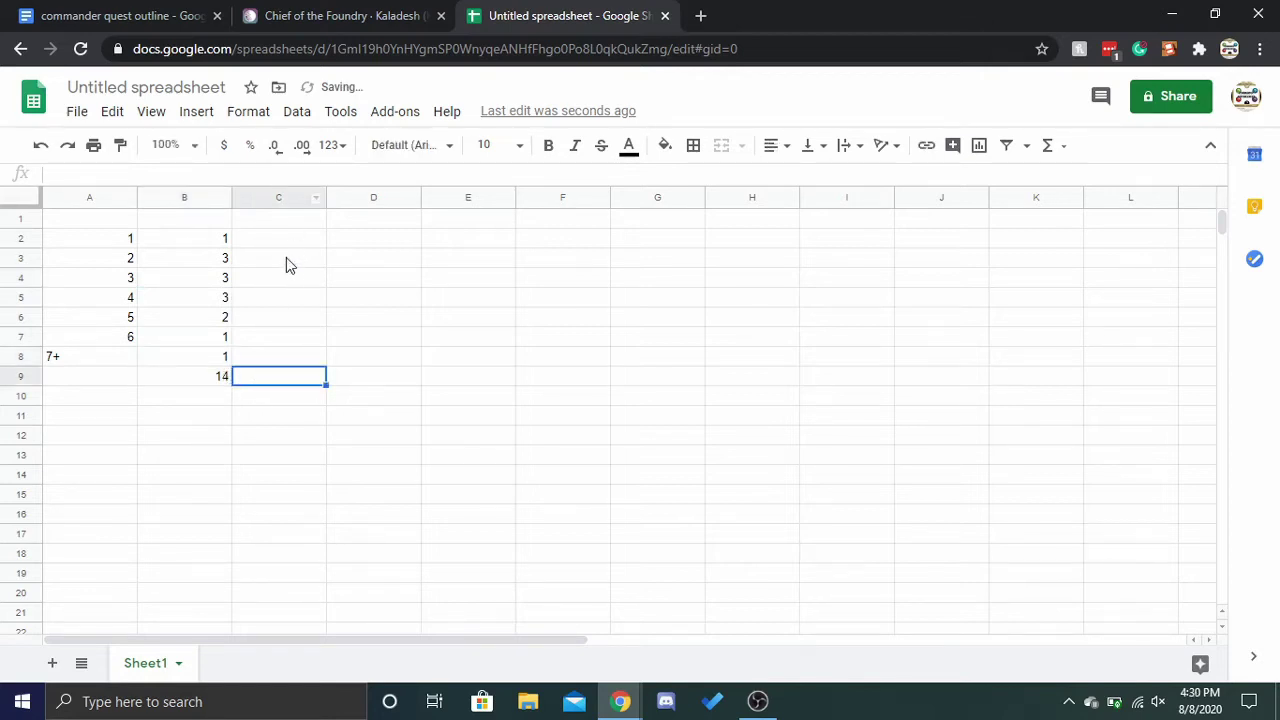
pyautogui.click(277, 242)
pyautogui.click(262, 264)
pyautogui.click(266, 286)
pyautogui.click(340, 16)
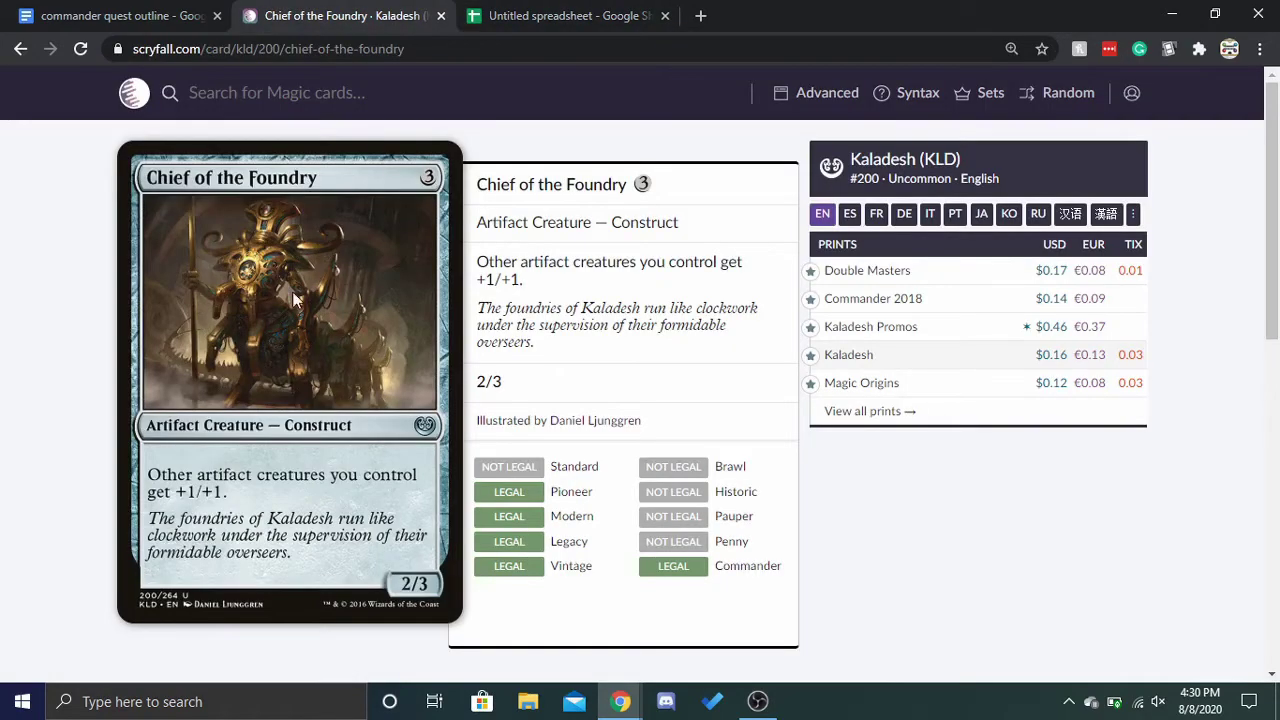
pyautogui.moveTo(415, 262); pyautogui.dragTo(285, 260)
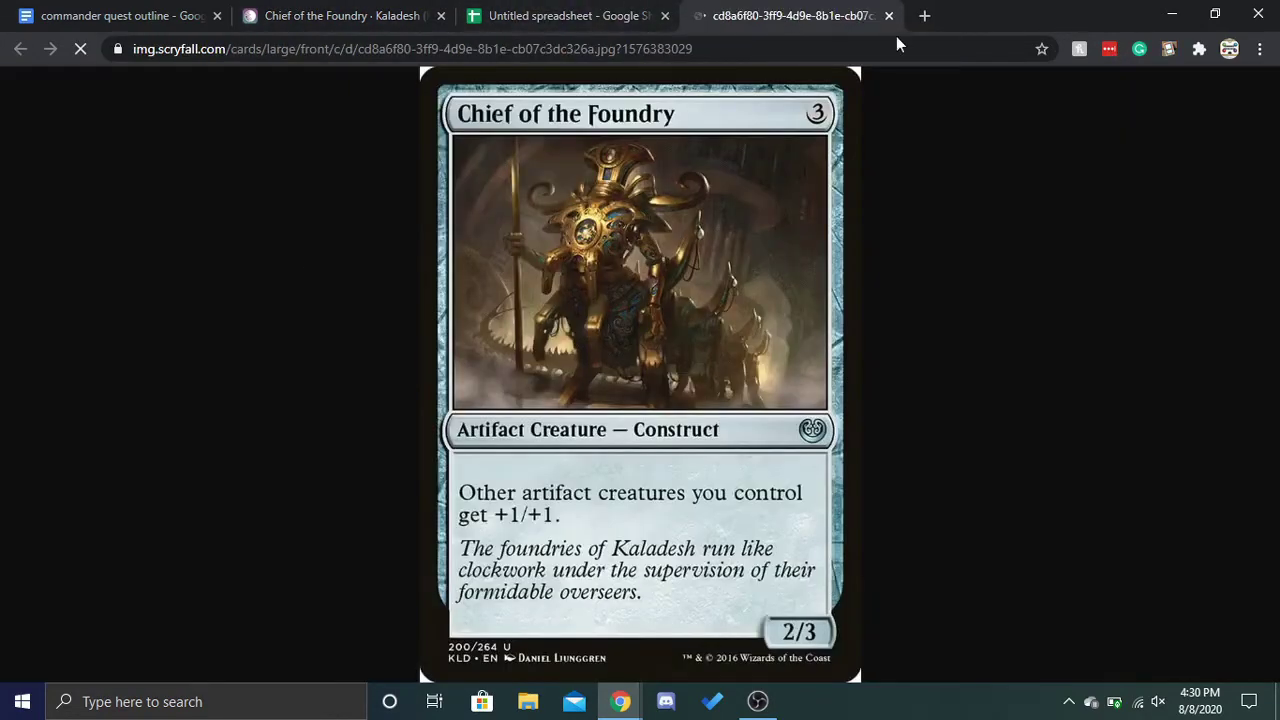
pyautogui.click(888, 16)
pyautogui.moveTo(350, 357); pyautogui.dragTo(325, 343)
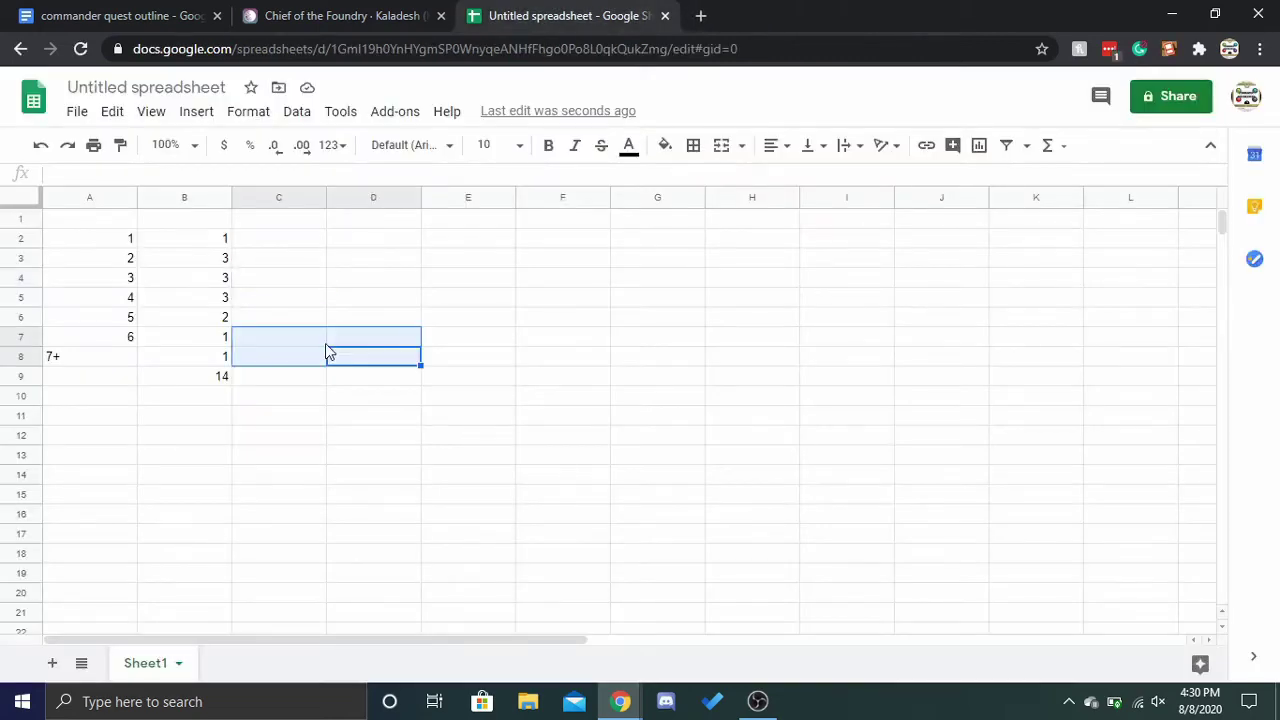
pyautogui.click(243, 286)
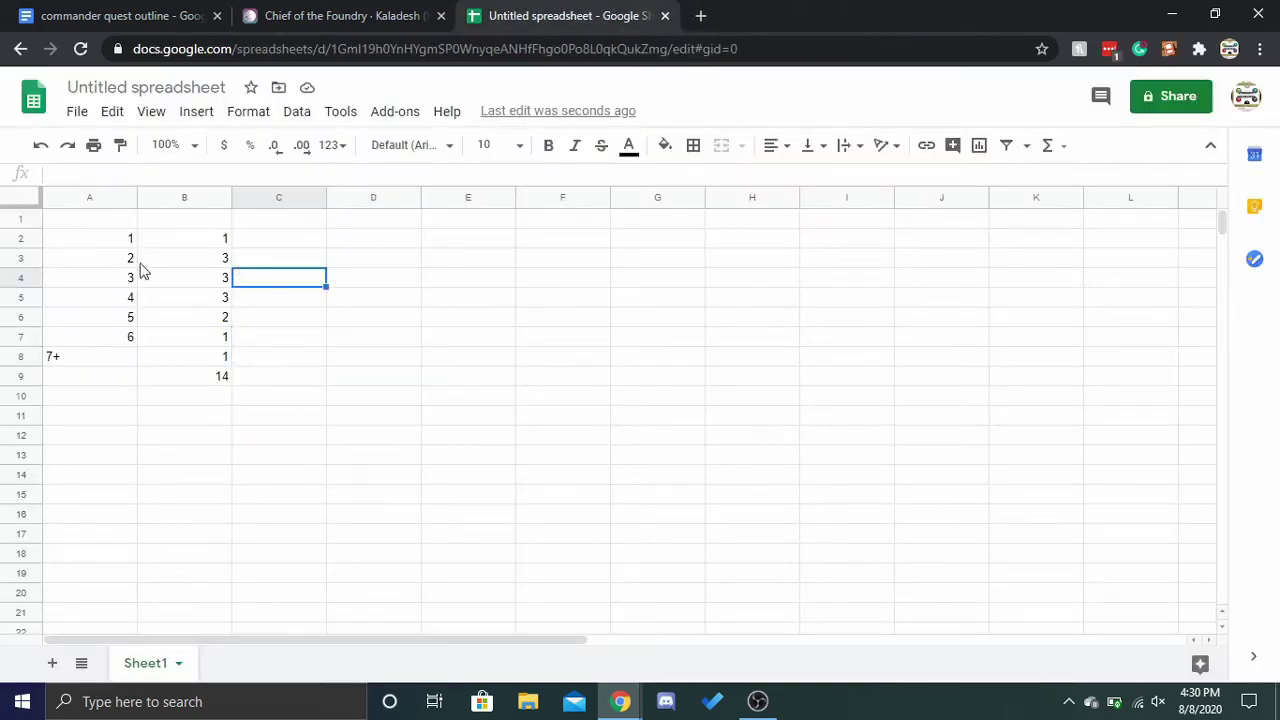
pyautogui.moveTo(57, 262); pyautogui.dragTo(338, 287)
pyautogui.click(218, 300)
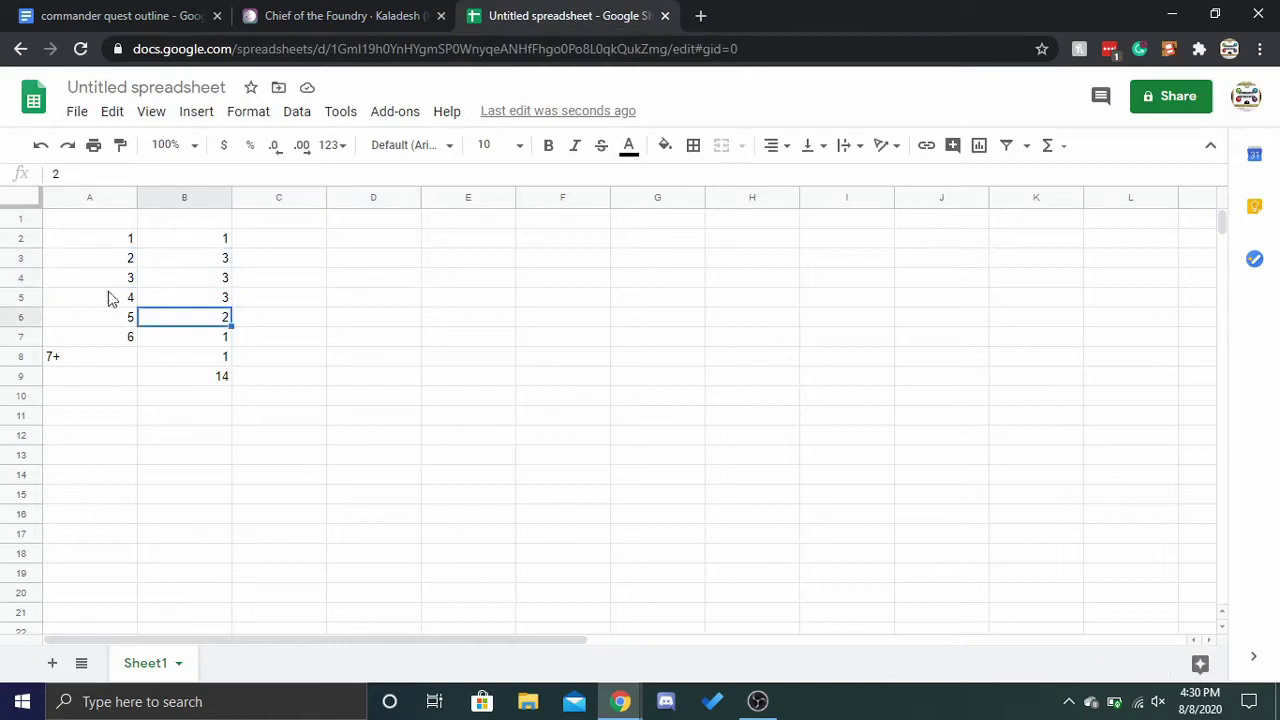
pyautogui.moveTo(55, 280); pyautogui.dragTo(343, 280)
pyautogui.click(86, 224)
pyautogui.moveTo(68, 240); pyautogui.dragTo(409, 266)
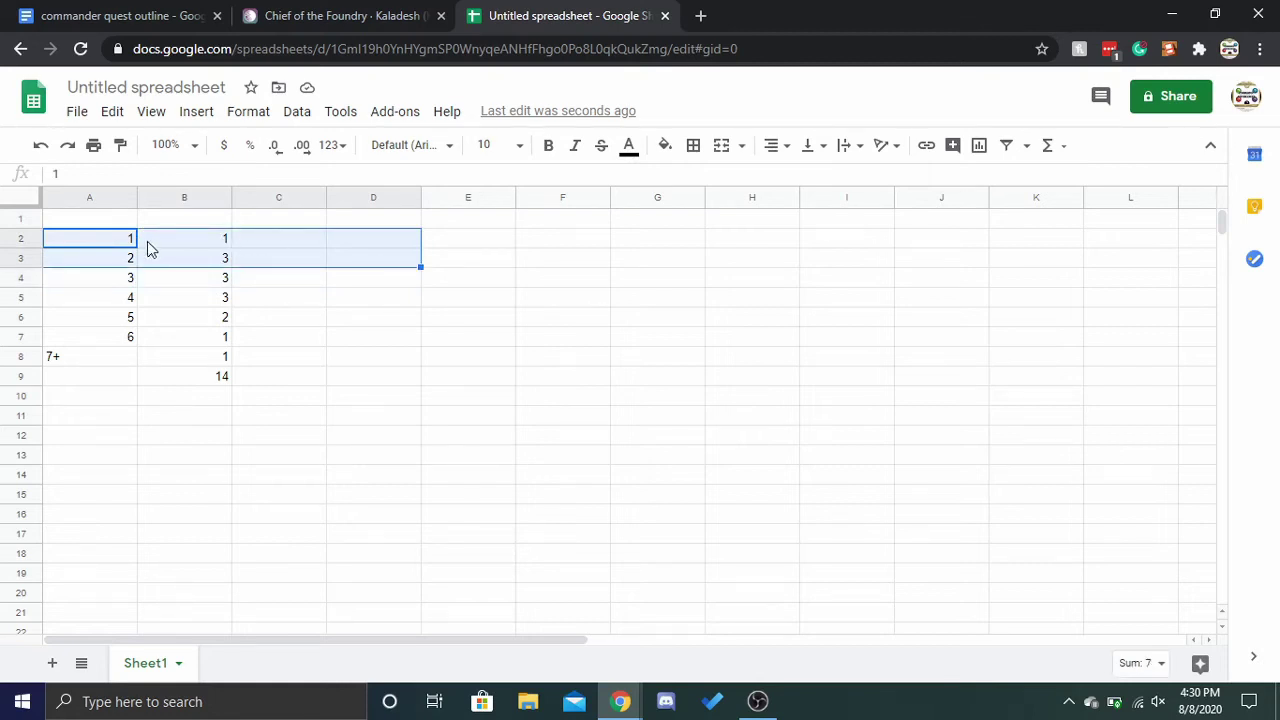
pyautogui.click(72, 244)
pyautogui.moveTo(296, 249); pyautogui.dragTo(257, 257)
pyautogui.click(155, 222)
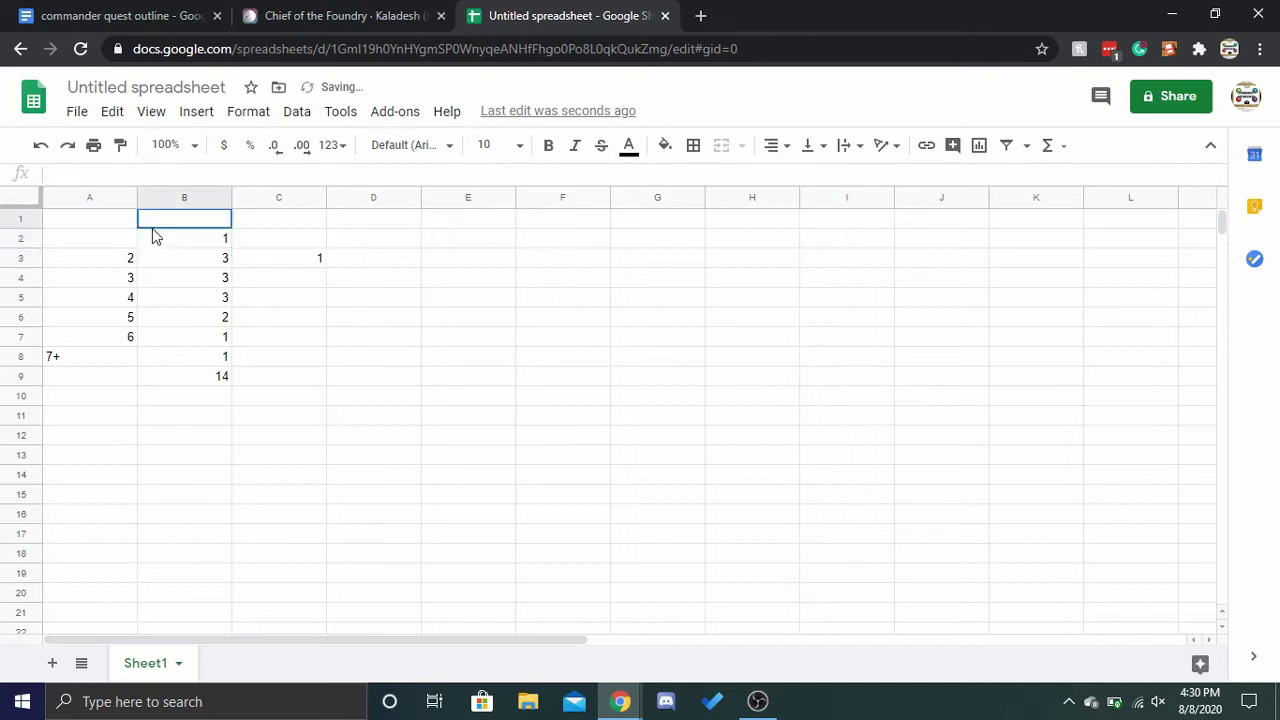
pyautogui.hotkey('ctrl', 'z')
pyautogui.click(208, 240)
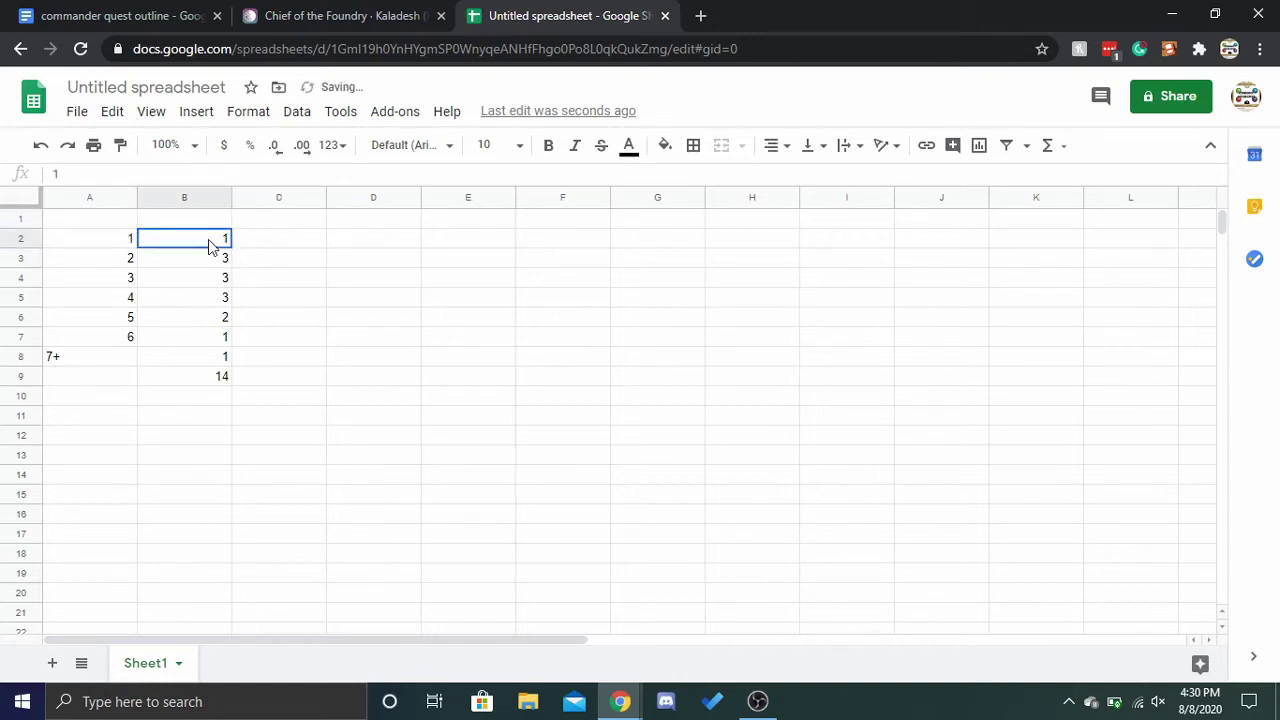
pyautogui.moveTo(208, 244); pyautogui.dragTo(224, 262)
pyautogui.click(306, 263)
pyautogui.click(277, 246)
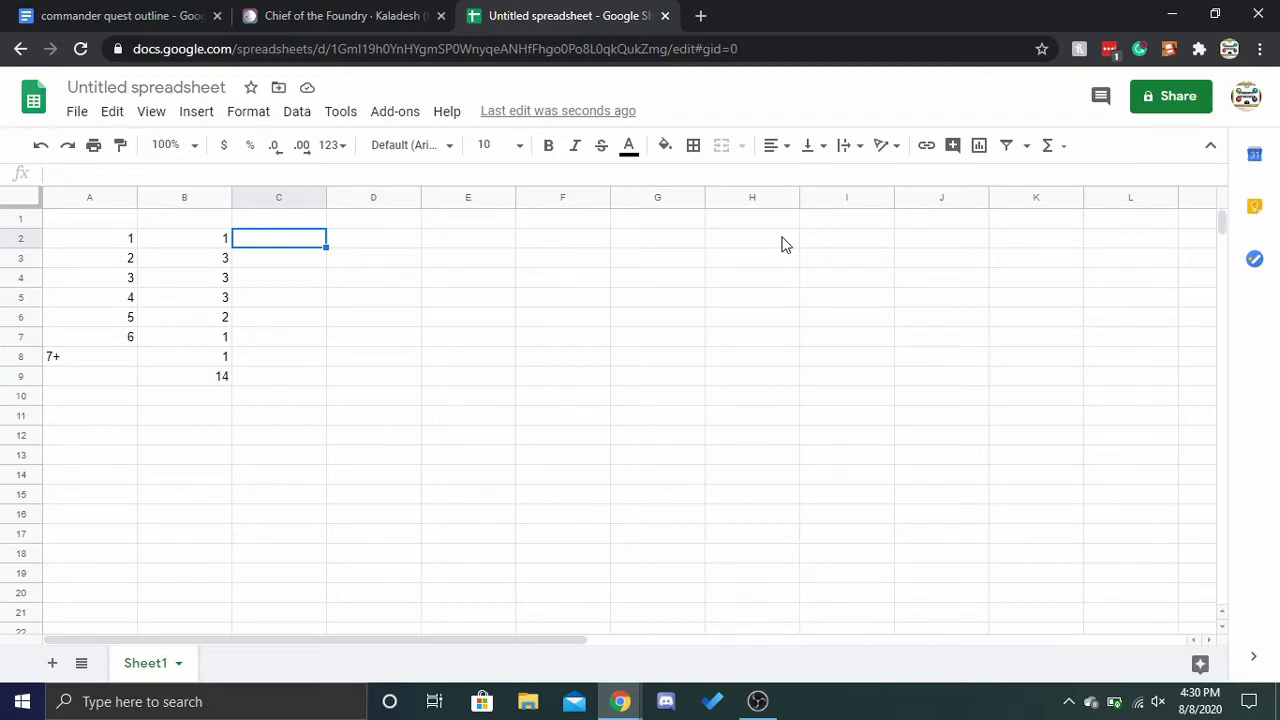
# In the Stat Trek Hypergeometric Calculator, compute odds for population 99, 4 successes, sample 9, x 1.
pyautogui.click(701, 16)
pyautogui.click(791, 83)
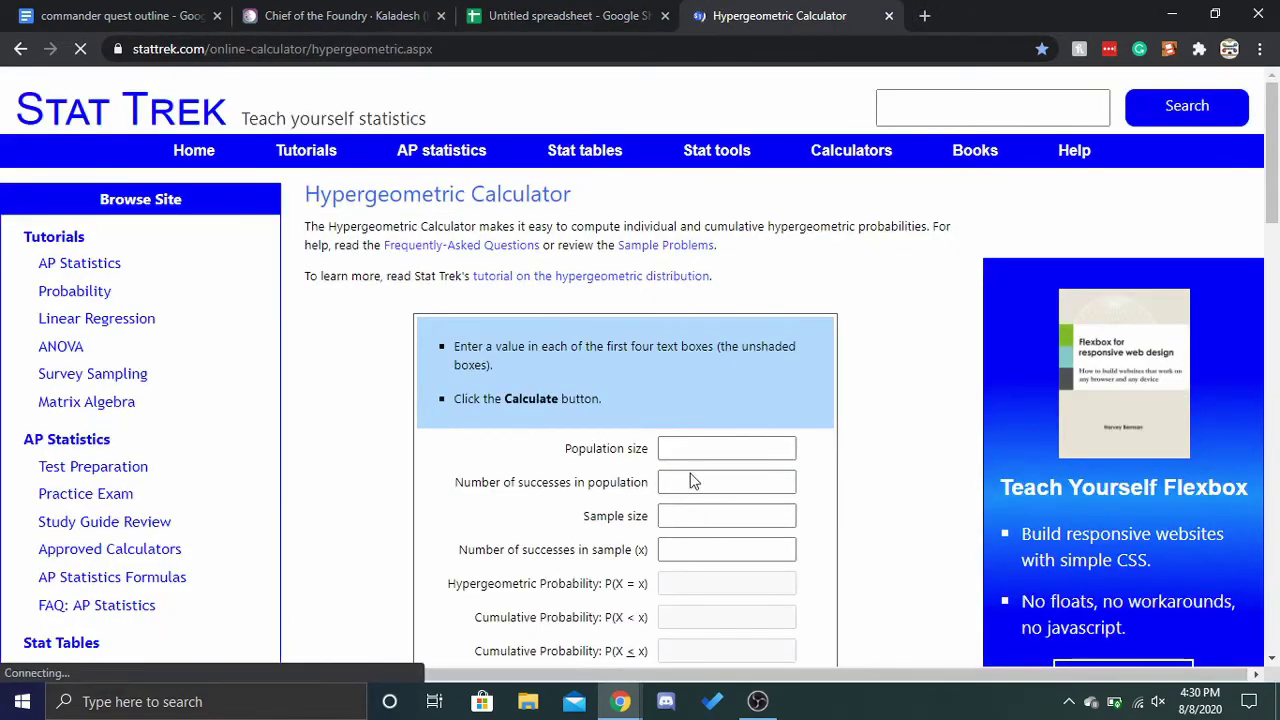
pyautogui.click(690, 451)
pyautogui.click(675, 485)
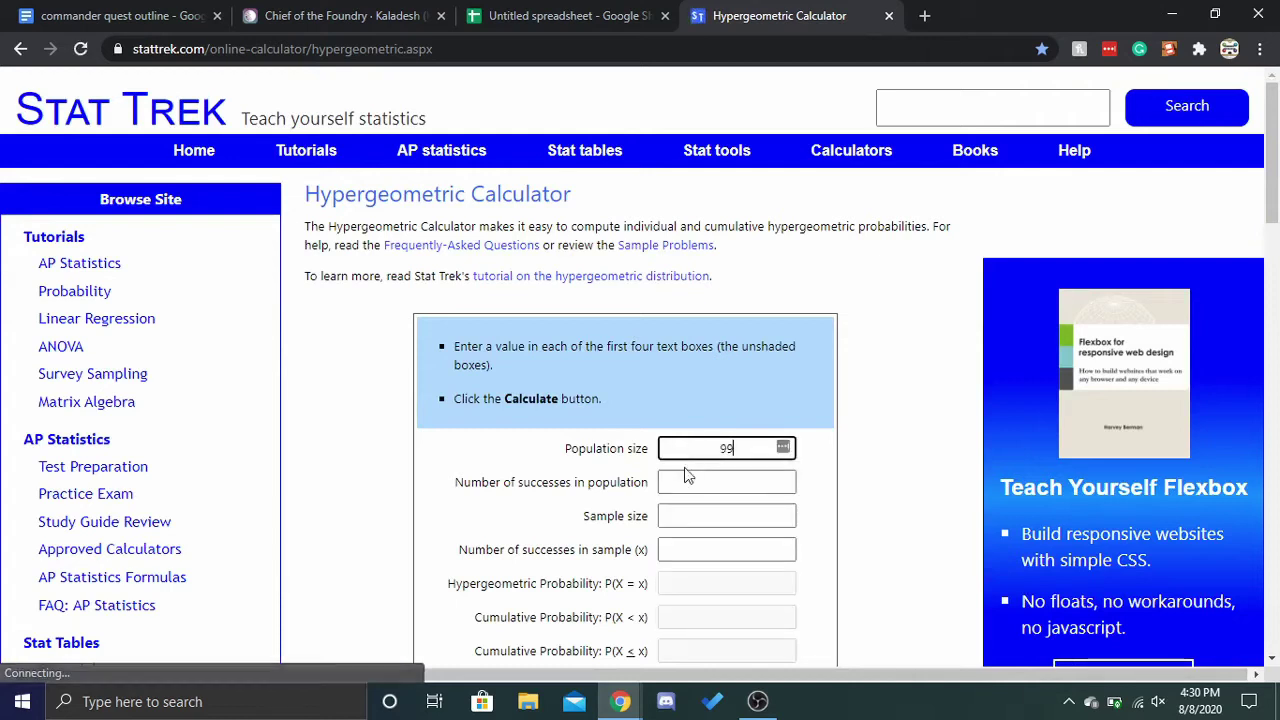
pyautogui.click(663, 480)
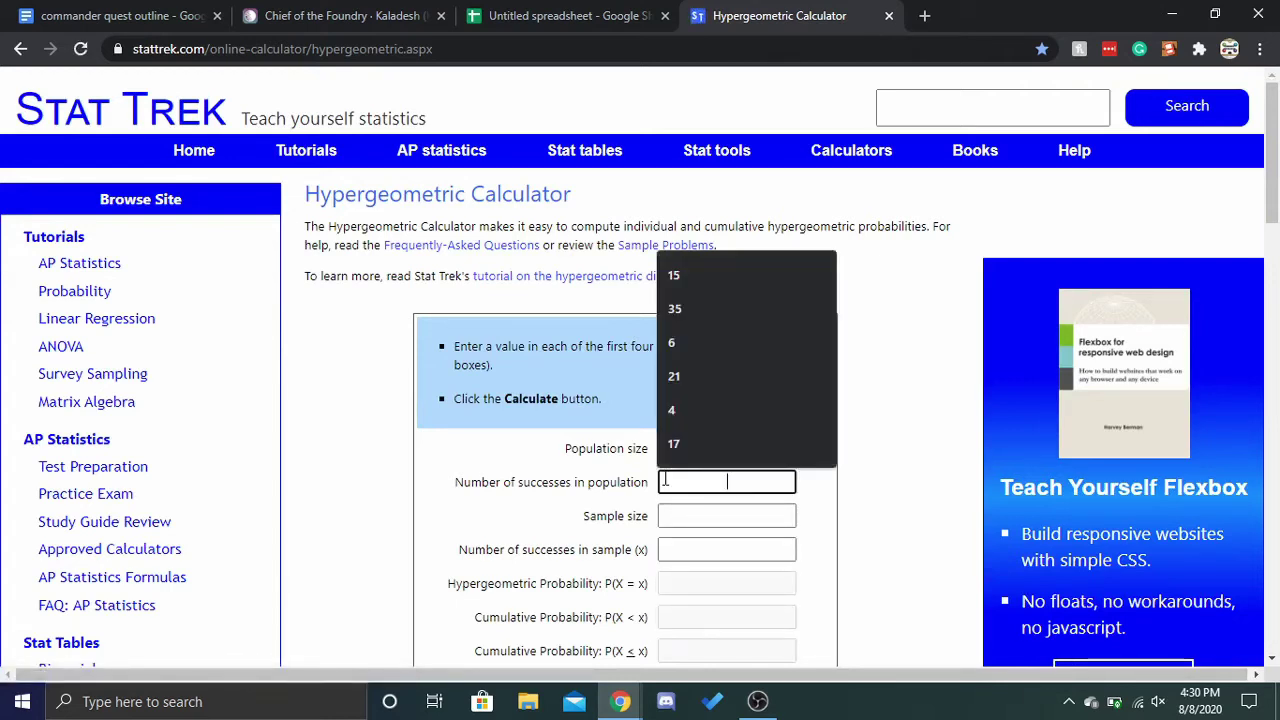
pyautogui.click(710, 511)
pyautogui.rightClick(608, 517)
pyautogui.click(698, 514)
pyautogui.write('9')
pyautogui.click(691, 551)
pyautogui.write('1')
pyautogui.press('Return')
# Note the P(X ≥ 1) result of 0.321218178 and go back to the spreadsheet.
pyautogui.scroll(-1, 690, 555)
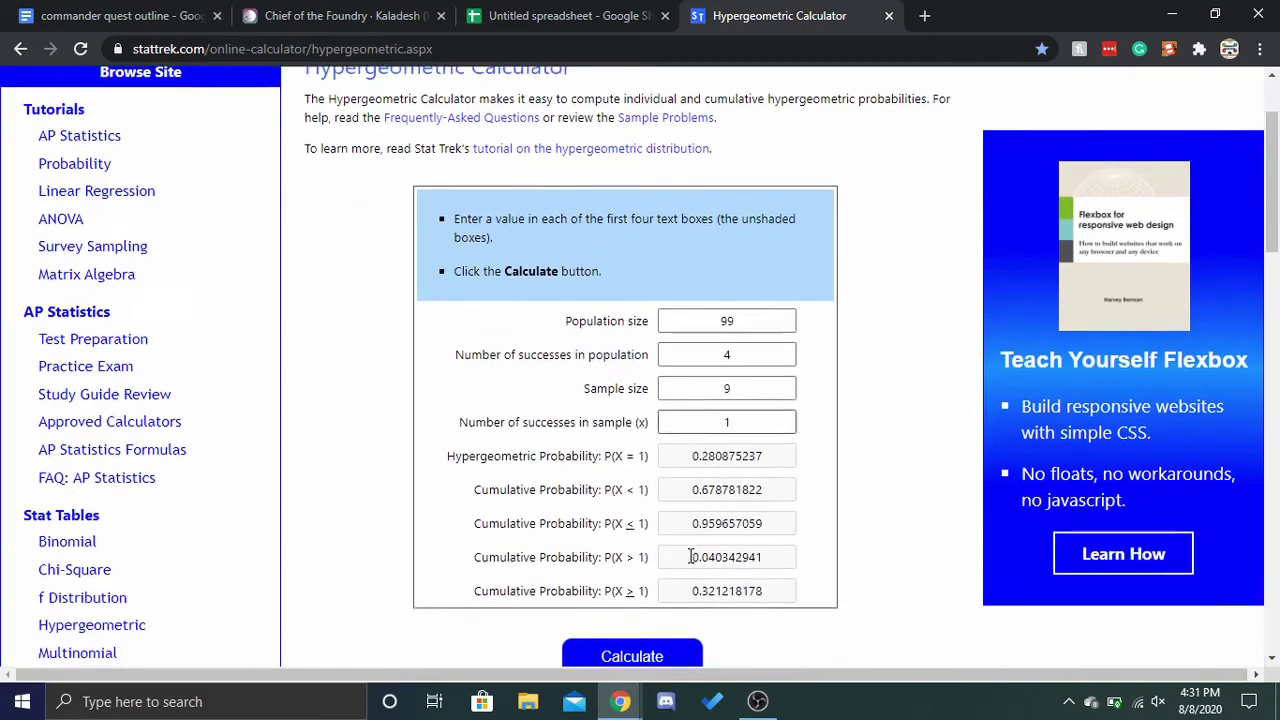
pyautogui.moveTo(698, 592); pyautogui.dragTo(845, 595)
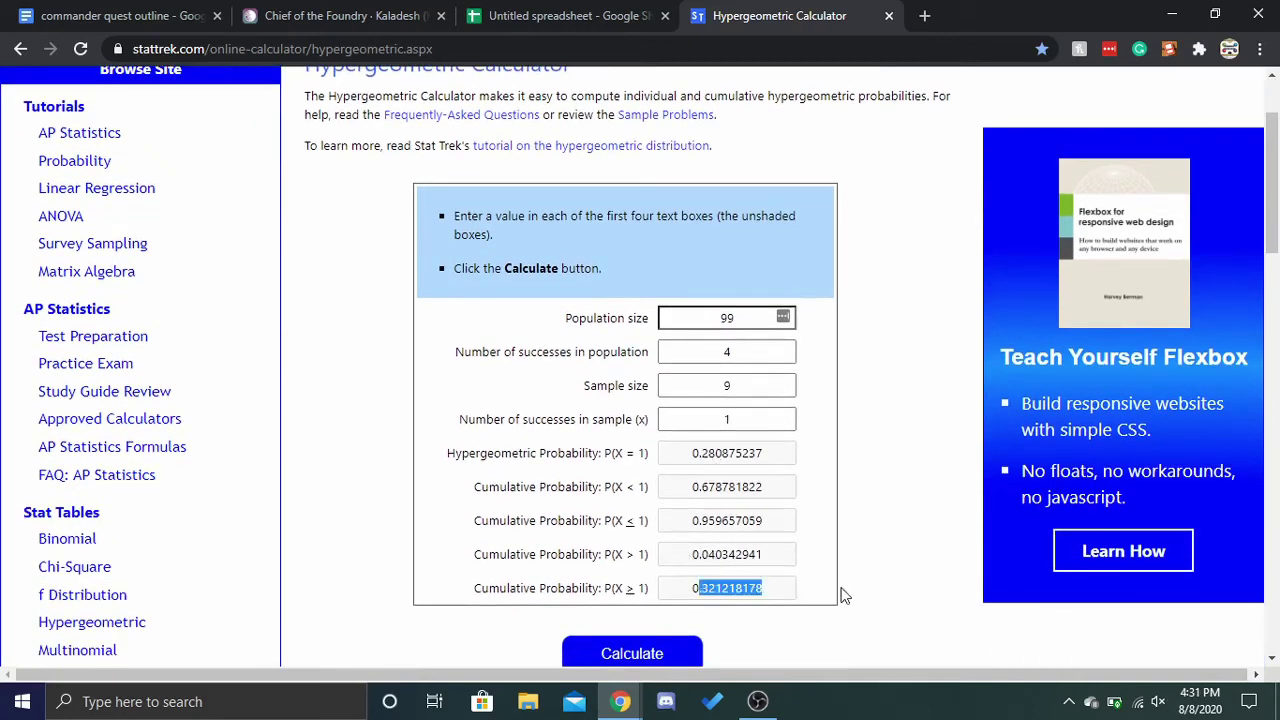
pyautogui.click(872, 544)
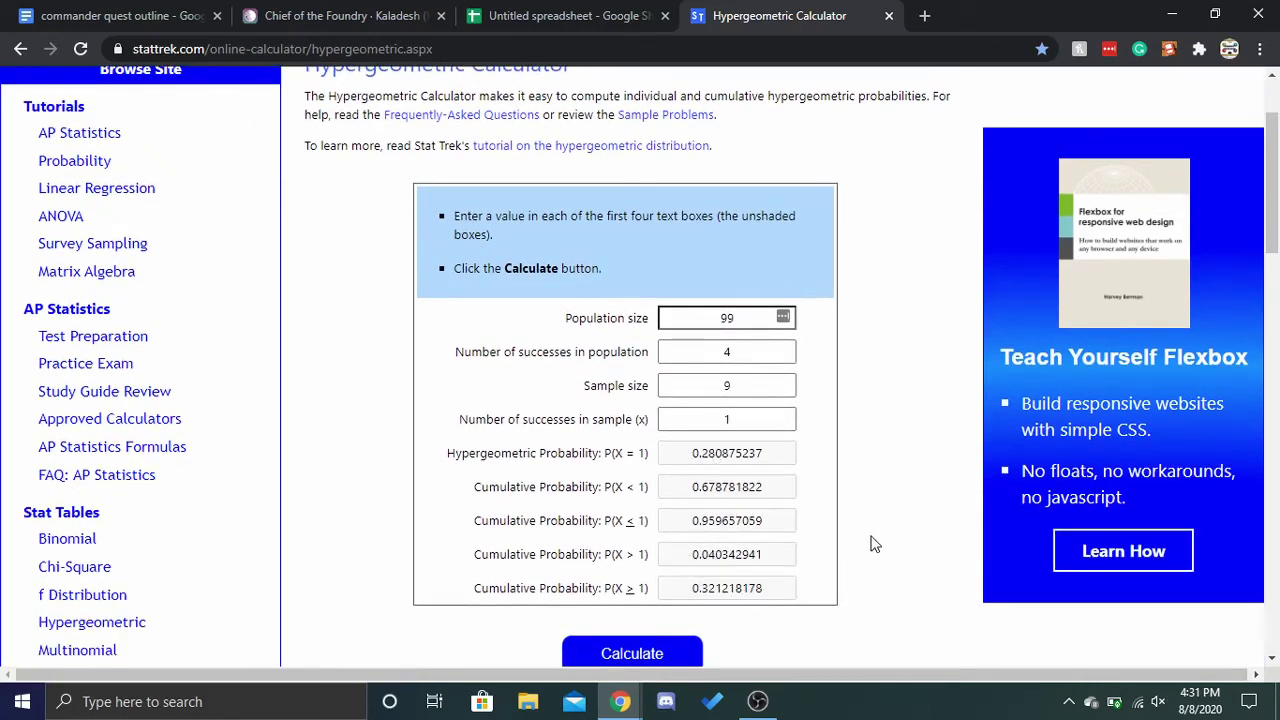
pyautogui.click(572, 12)
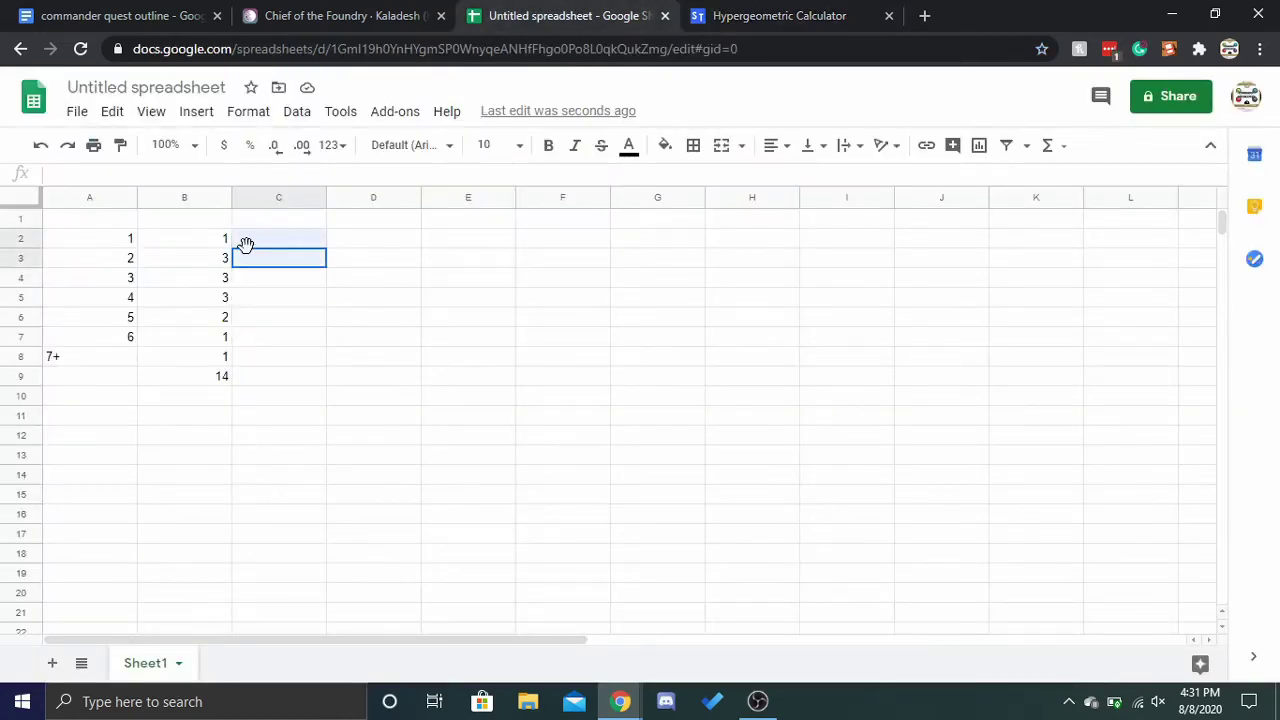
# Select and copy C2:C3, then select empty cells C4 and C5.
pyautogui.moveTo(246, 246); pyautogui.dragTo(293, 275)
pyautogui.hotkey('ctrl', 'c')
pyautogui.press('Escape')
pyautogui.click(258, 283)
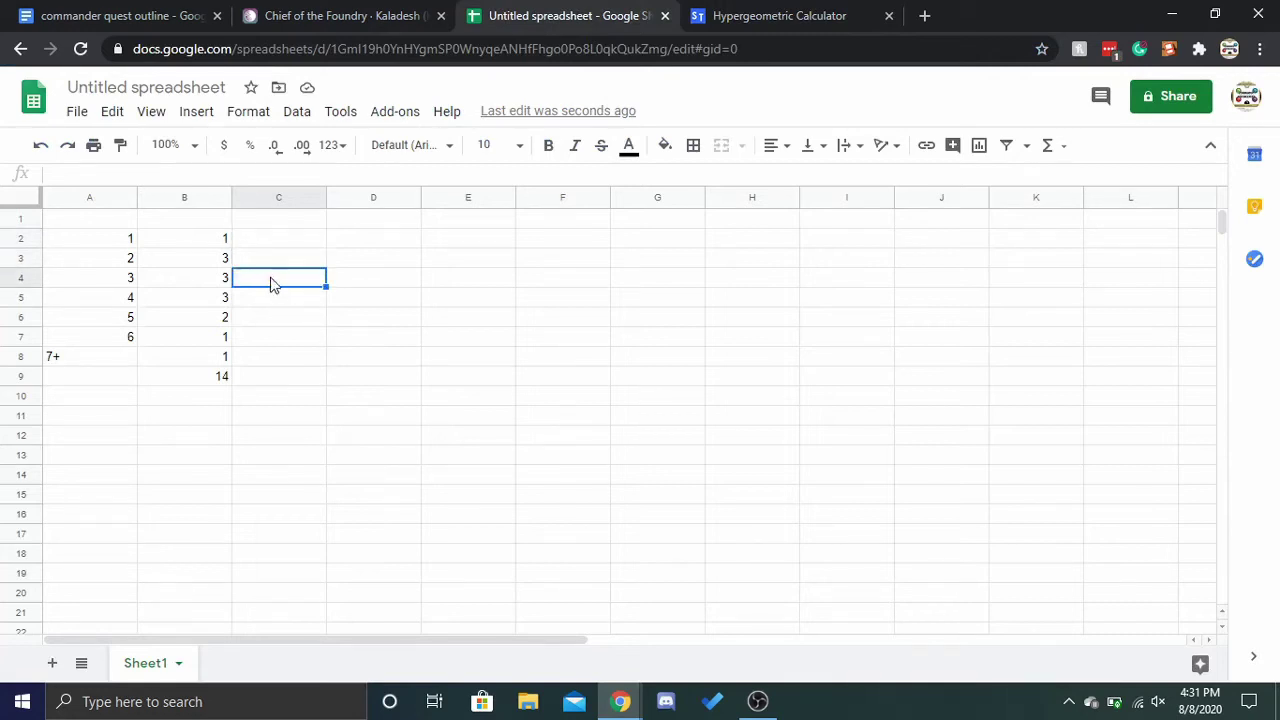
pyautogui.click(279, 312)
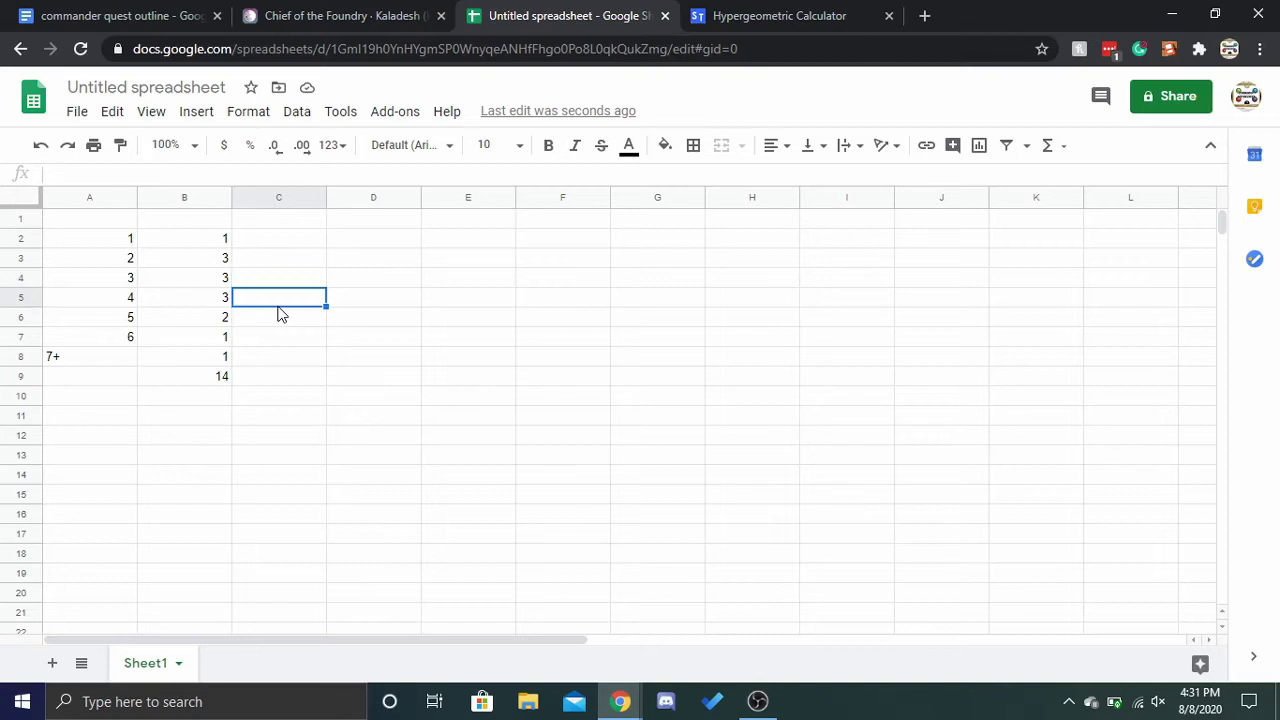
# View the edit history of count cell B4.
pyautogui.click(226, 283)
pyautogui.rightClick(228, 284)
pyautogui.click(268, 280)
pyautogui.rightClick(185, 298)
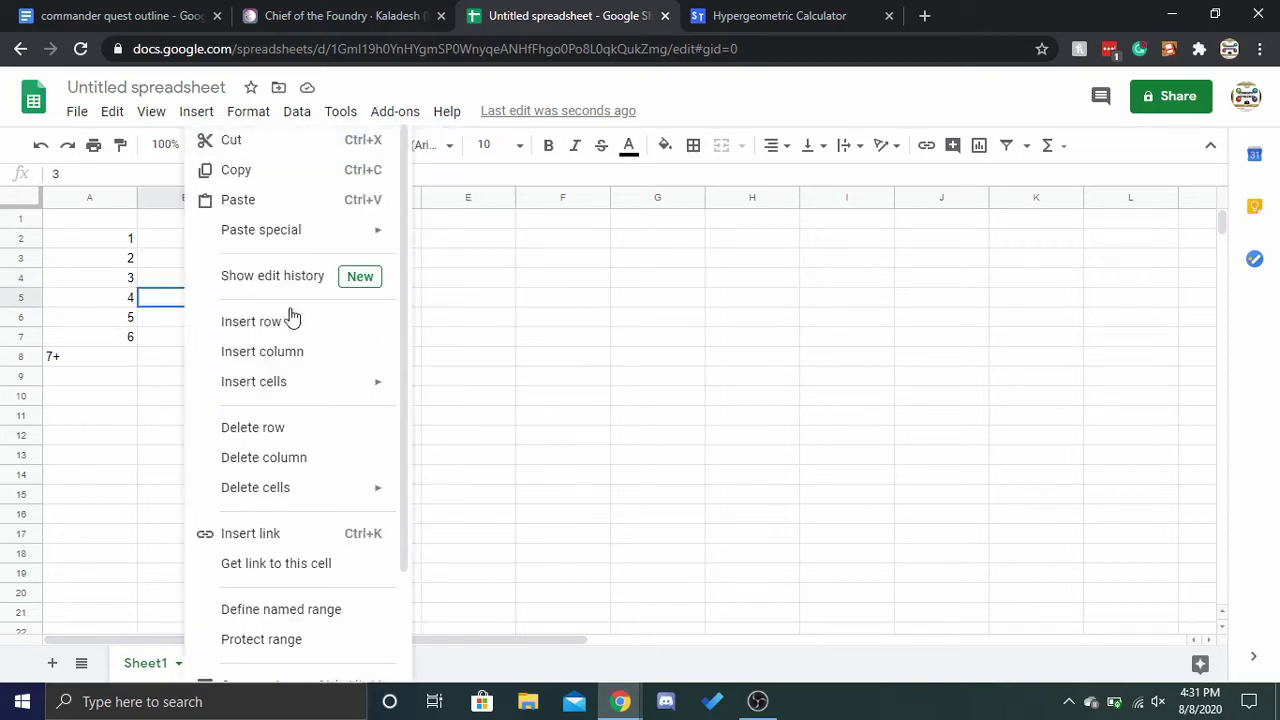
pyautogui.click(434, 318)
# Mark the column C cells beside mana values 1 to 3, then return to the calculator.
pyautogui.click(268, 299)
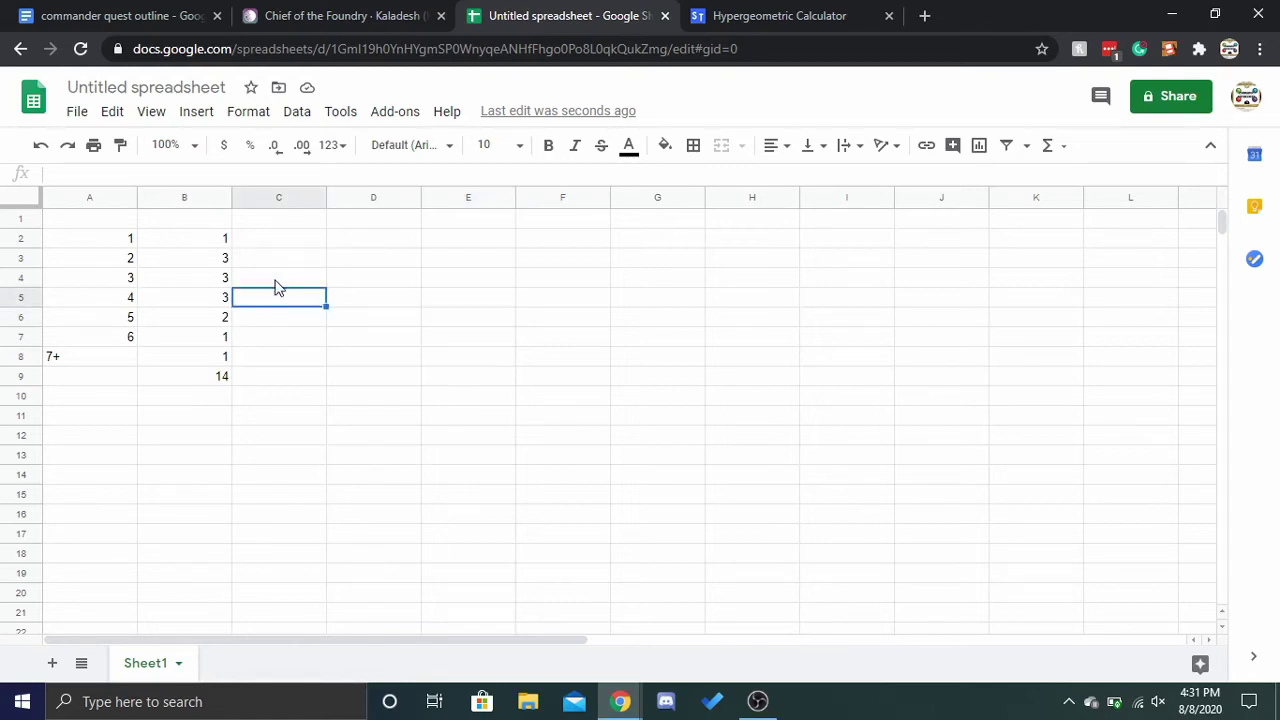
pyautogui.moveTo(277, 281); pyautogui.dragTo(268, 232)
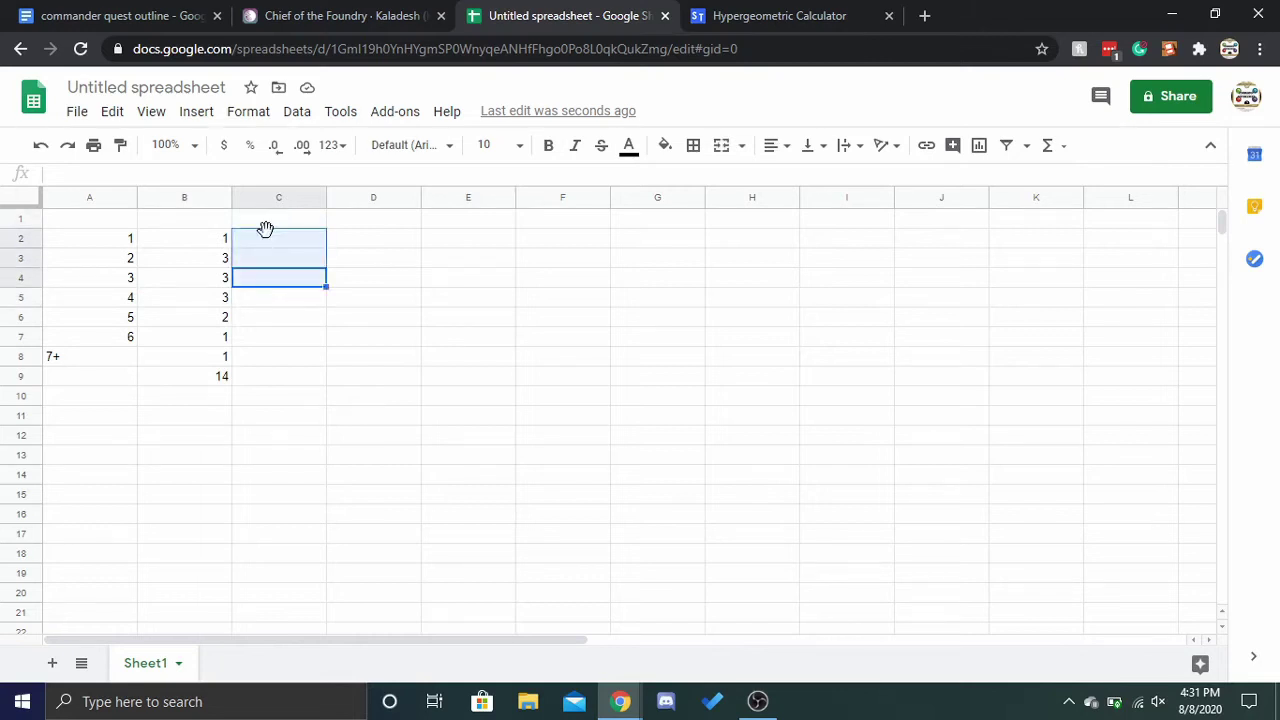
pyautogui.click(280, 282)
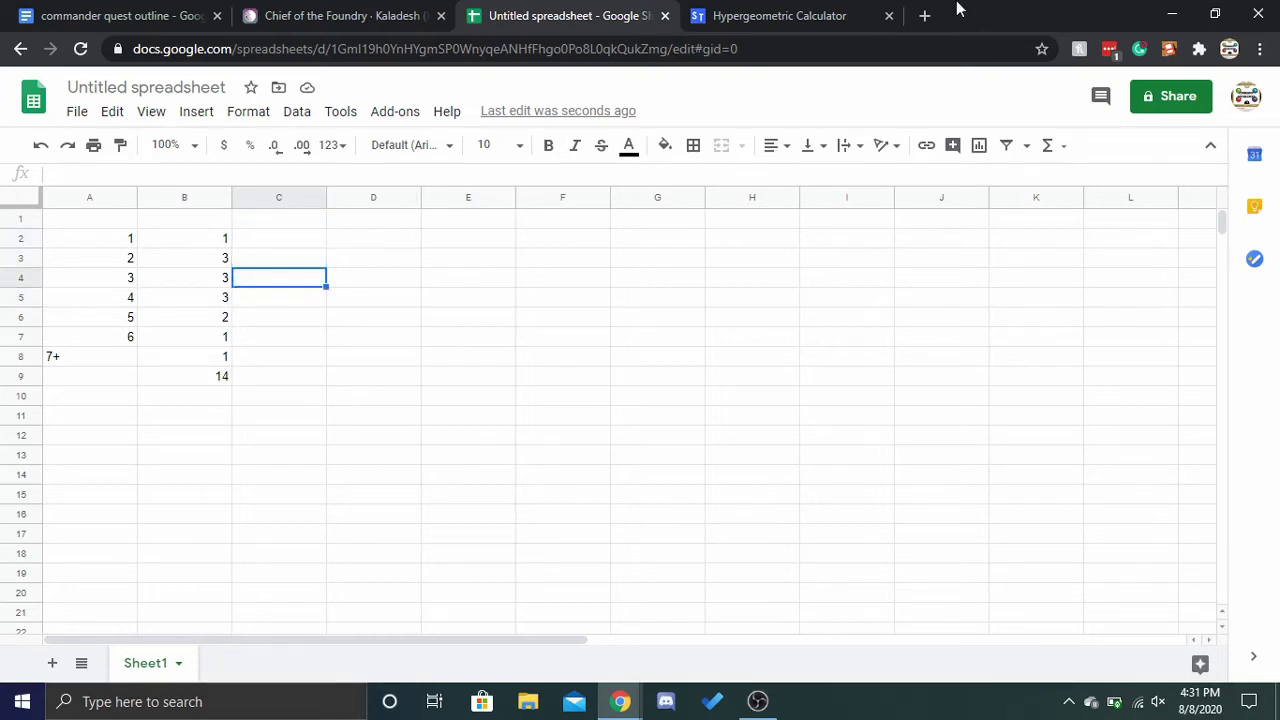
pyautogui.click(770, 15)
# Change successes in population from 4 to 7 with sample size 10, giving P(X ≥ 1) = 0.53716303.
pyautogui.click(758, 390)
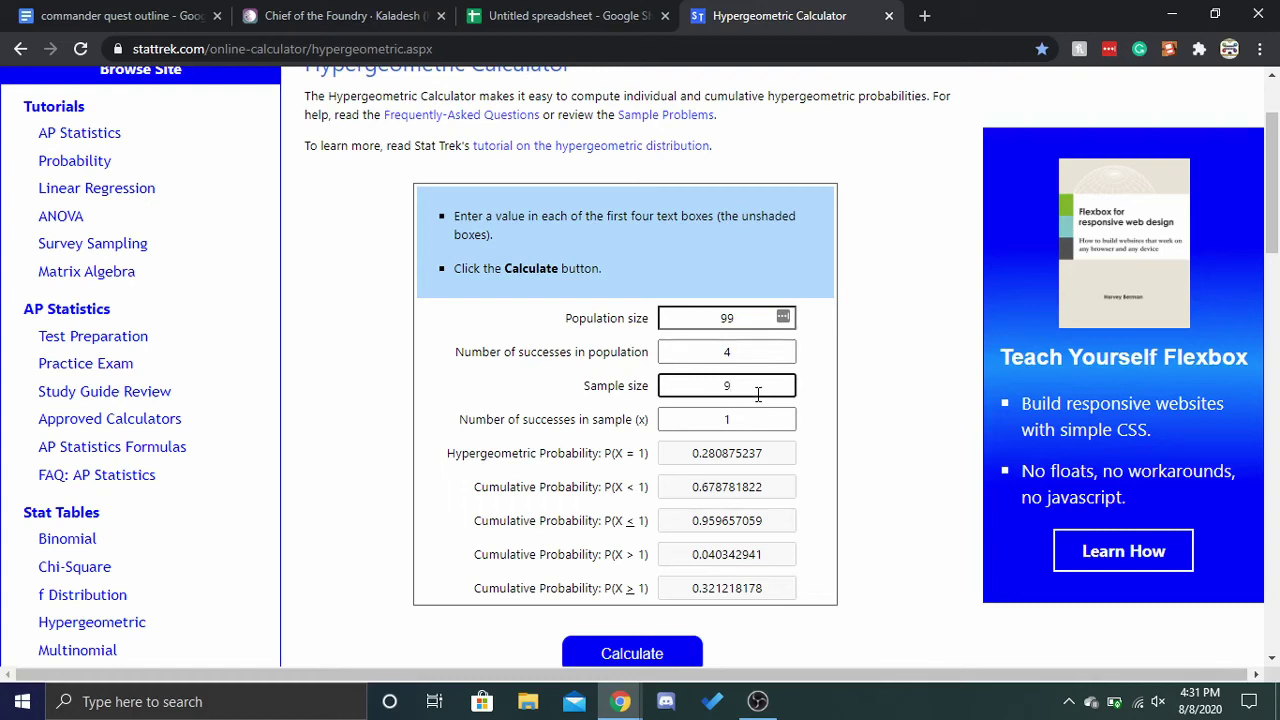
pyautogui.click(748, 350)
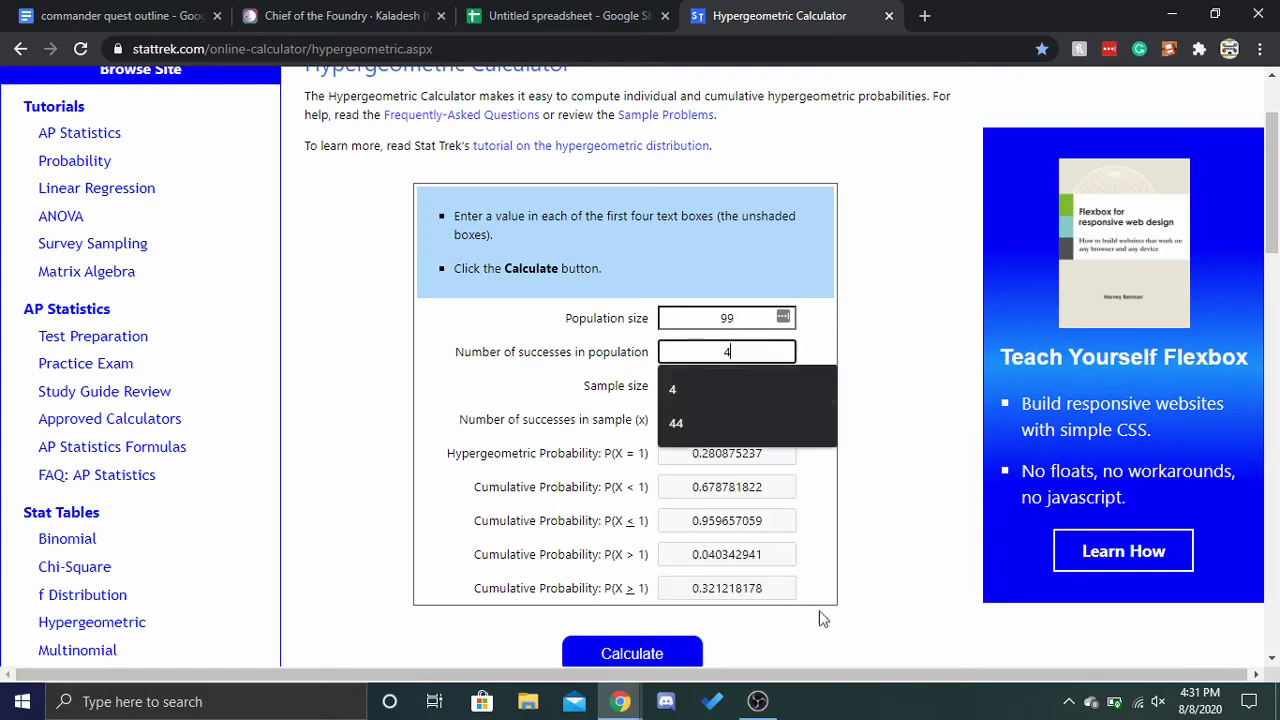
pyautogui.press('BackSpace')
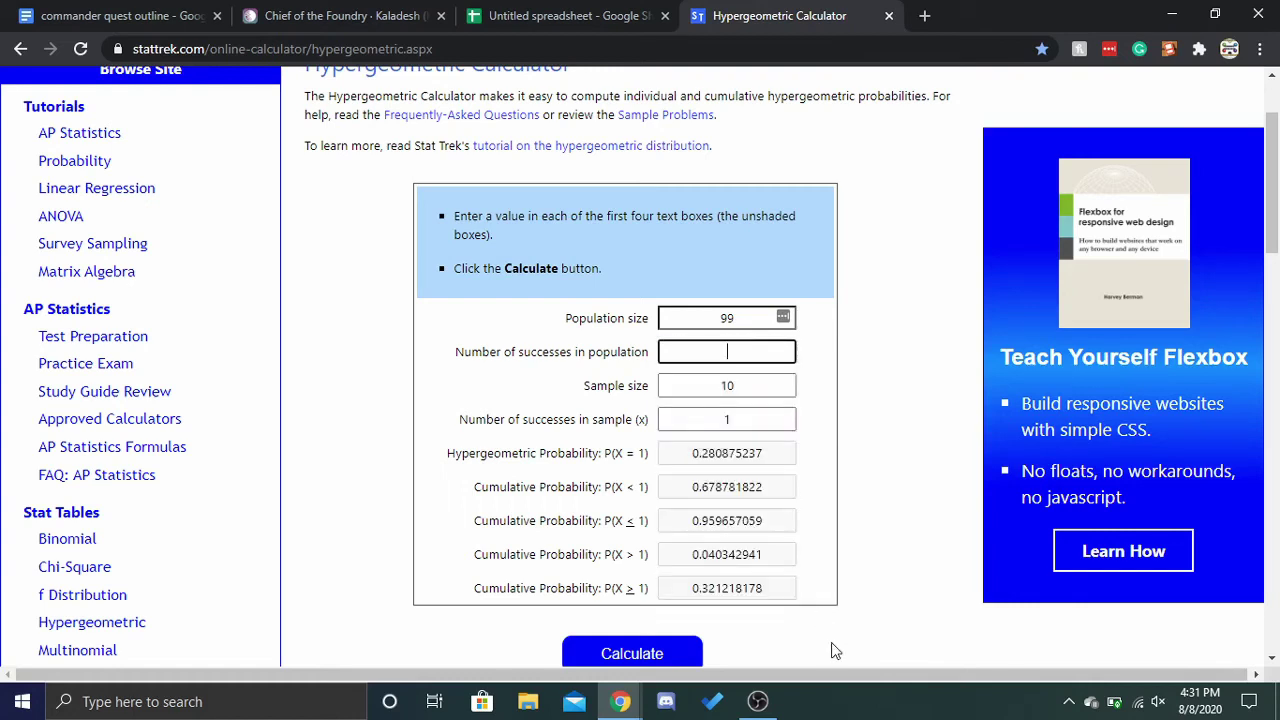
pyautogui.write('7')
pyautogui.press('Return')
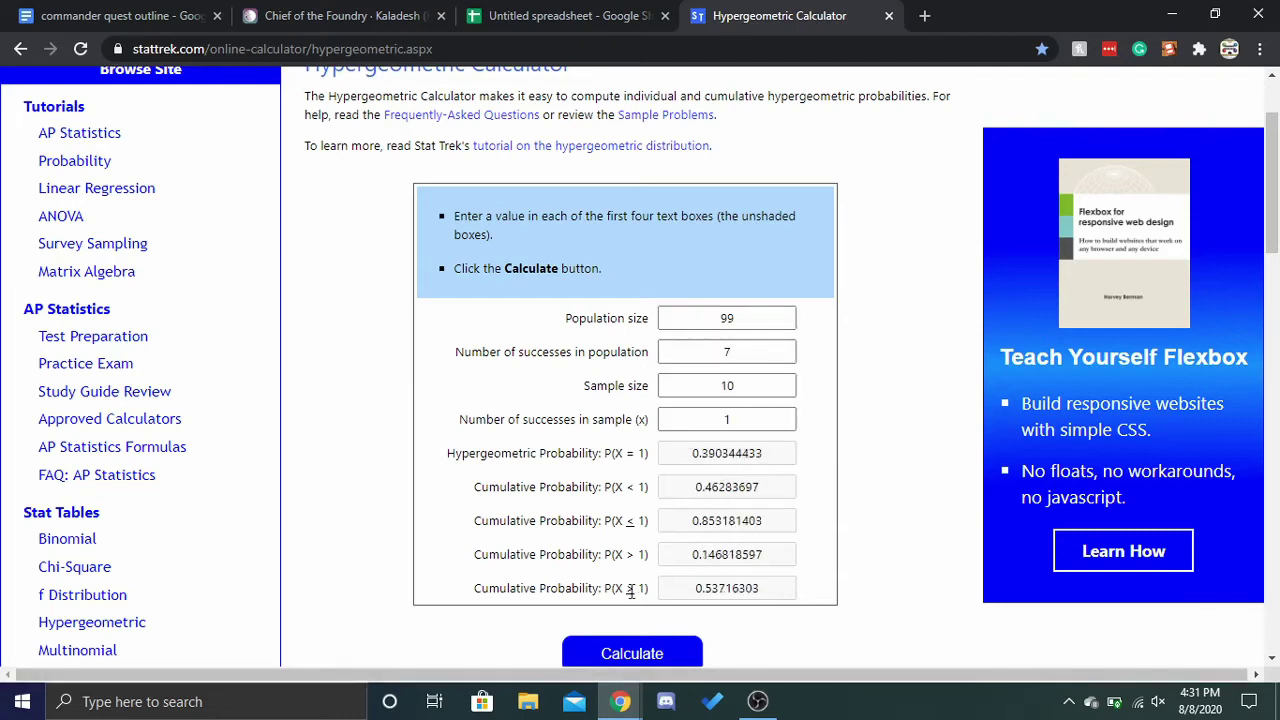
pyautogui.moveTo(729, 556); pyautogui.dragTo(940, 524)
pyautogui.click(826, 514)
pyautogui.click(560, 15)
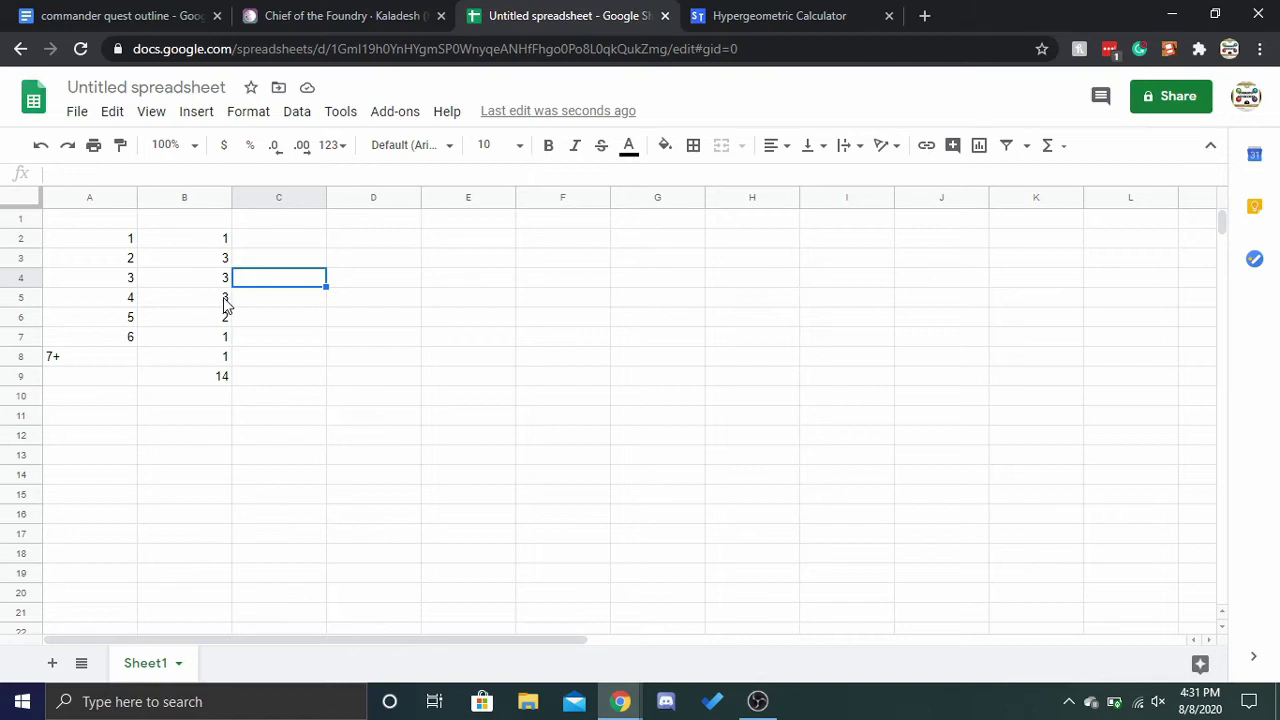
# Review the mana value 1–4 rows of the counts table, then bring back the hypergeometric calculator.
pyautogui.moveTo(128, 297); pyautogui.dragTo(194, 309)
pyautogui.moveTo(68, 276); pyautogui.dragTo(211, 285)
pyautogui.click(316, 274)
pyautogui.moveTo(91, 306); pyautogui.dragTo(238, 312)
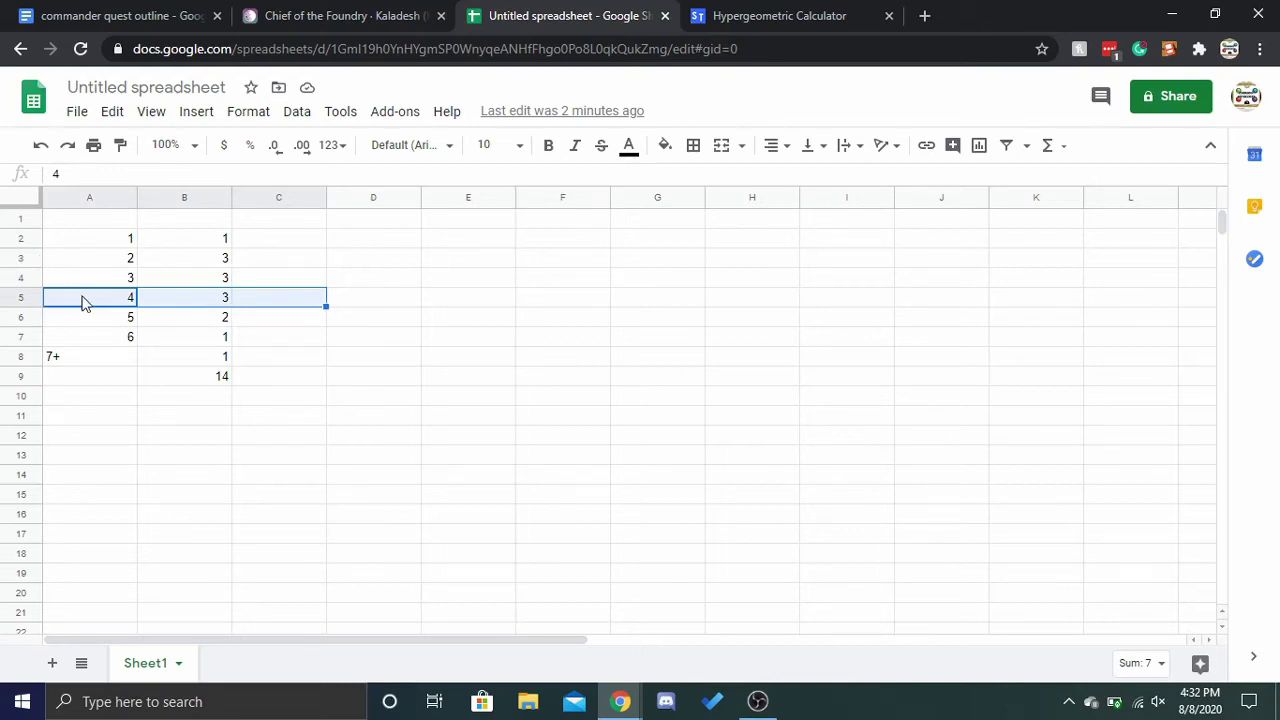
pyautogui.click(126, 262)
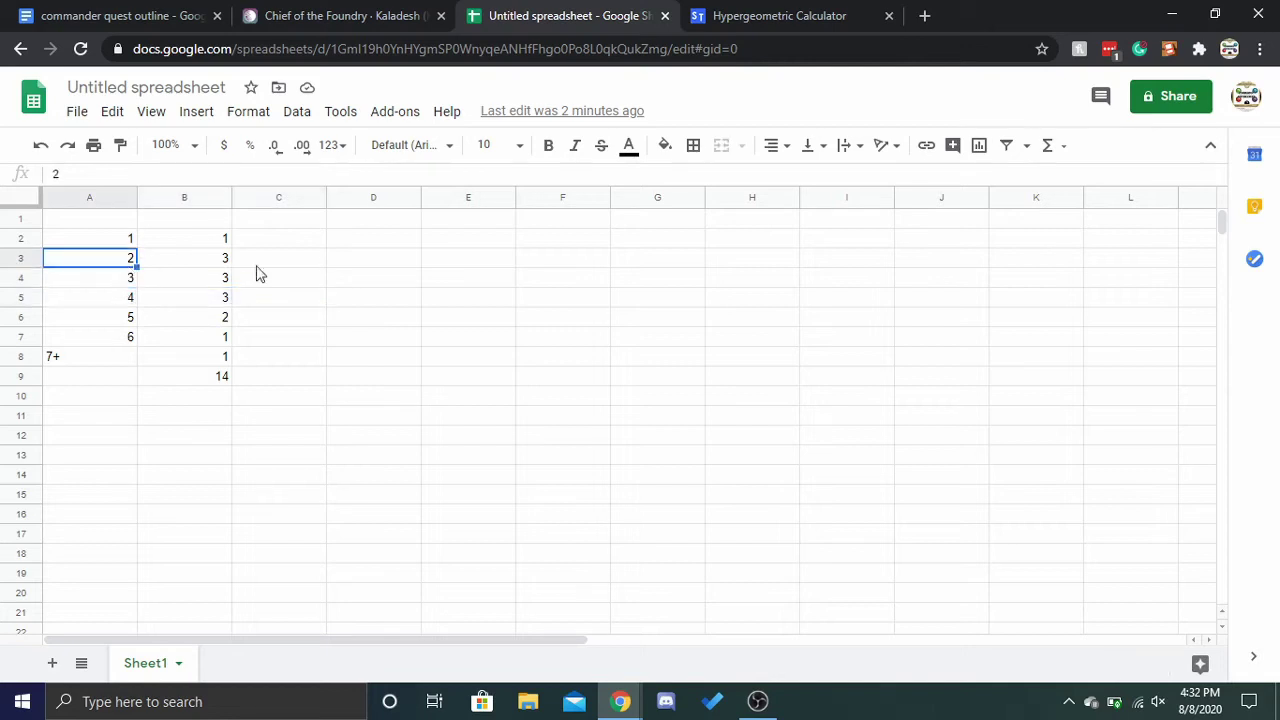
pyautogui.click(177, 240)
pyautogui.rightClick(858, 10)
pyautogui.click(760, 16)
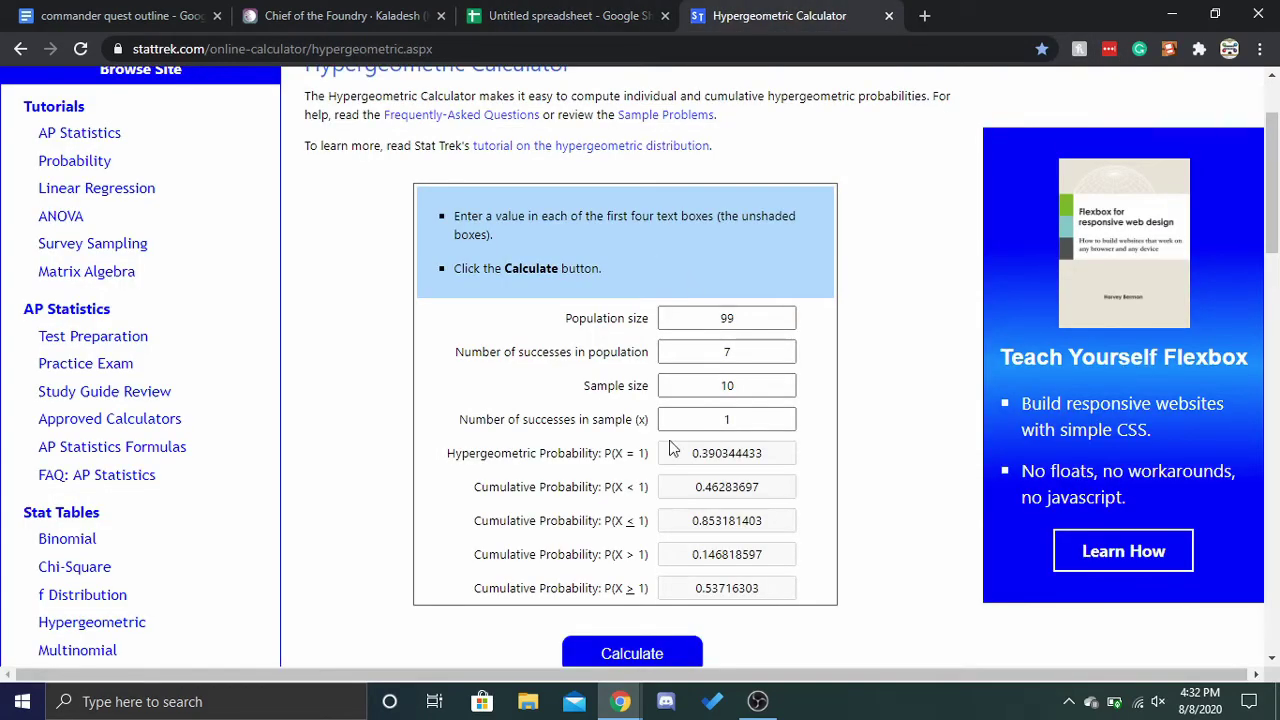
# Clear the sample size and total the mana value 1–4 counts (B2:B5) in the spreadsheet.
pyautogui.click(748, 385)
pyautogui.press('BackSpace')
pyautogui.press('BackSpace')
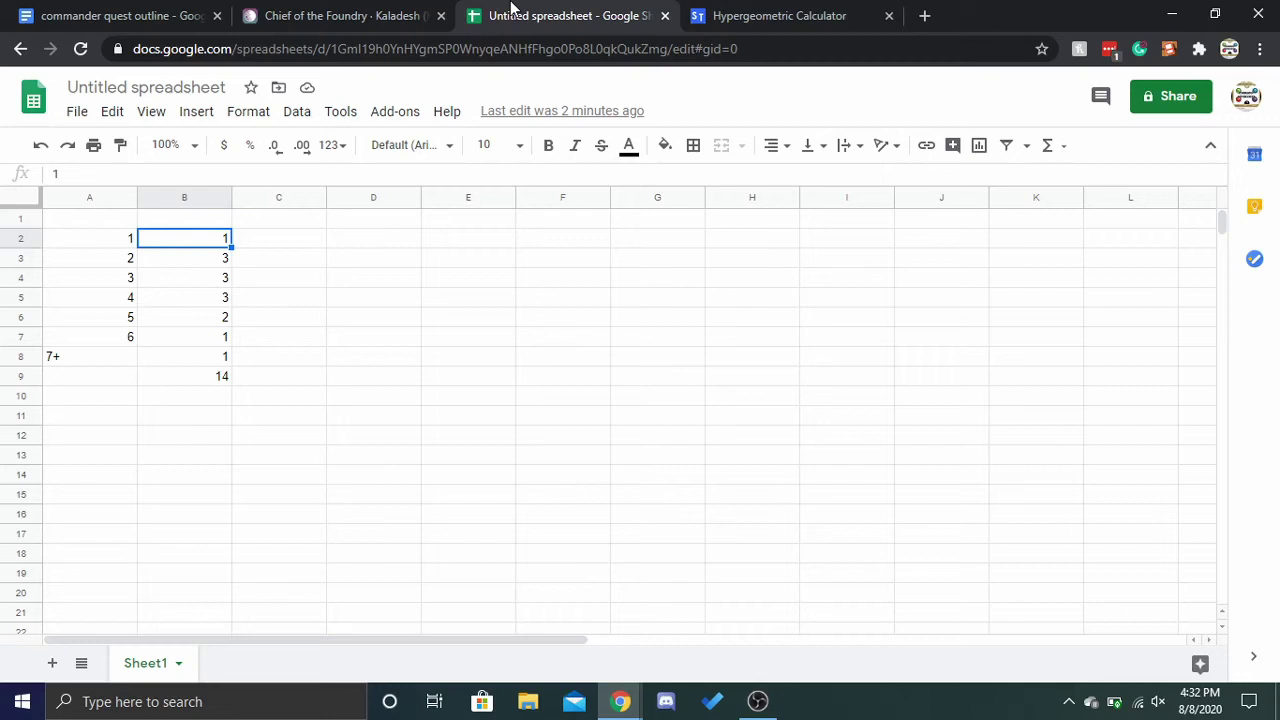
pyautogui.click(560, 12)
pyautogui.moveTo(188, 245); pyautogui.dragTo(222, 303)
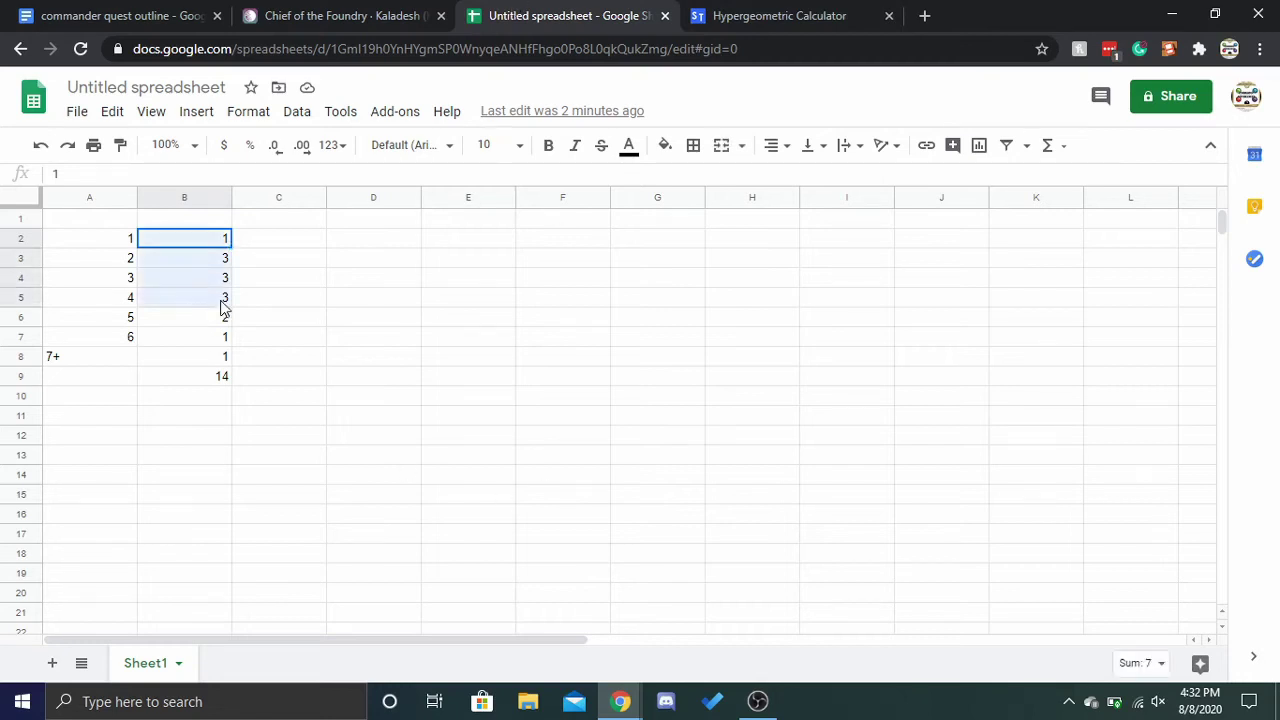
pyautogui.click(764, 17)
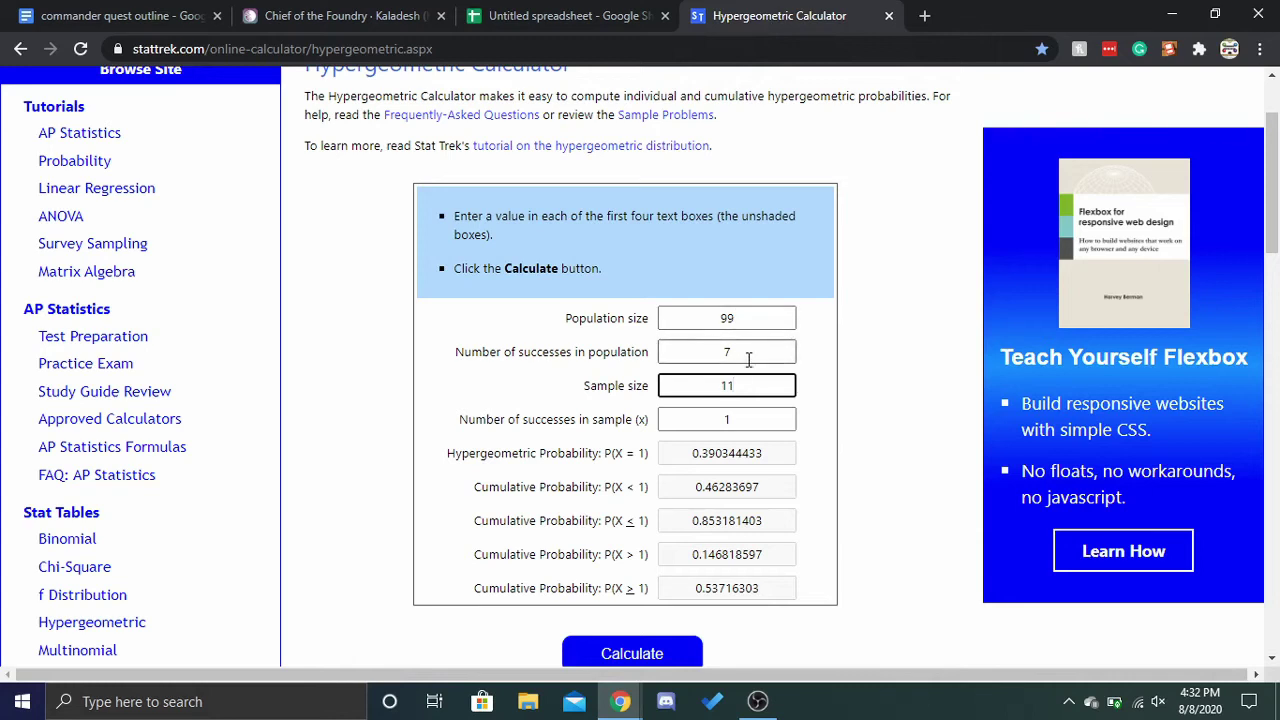
# Set successes in population to 10 with sample size 11, giving P(X ≥ 1) = 0.710277479.
pyautogui.click(744, 354)
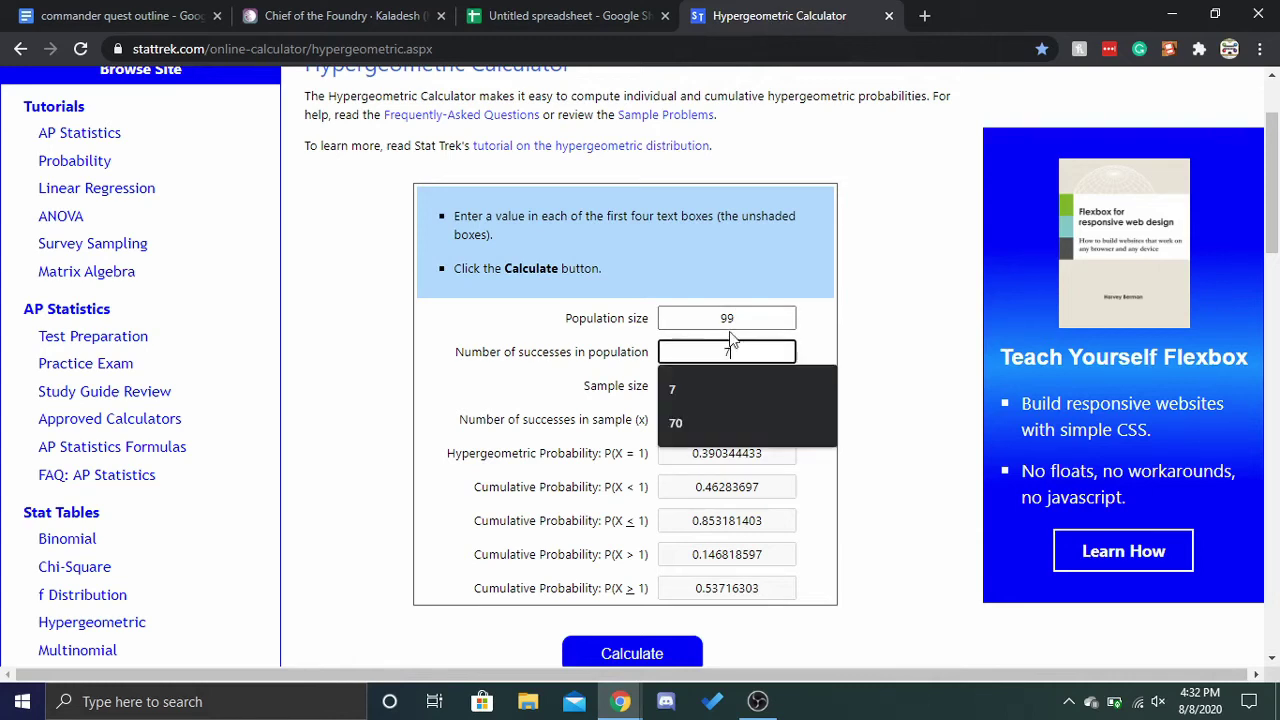
pyautogui.press('BackSpace')
pyautogui.write('104')
pyautogui.press('Return')
pyautogui.click(790, 351)
pyautogui.press('BackSpace')
pyautogui.press('Return')
pyautogui.click(868, 385)
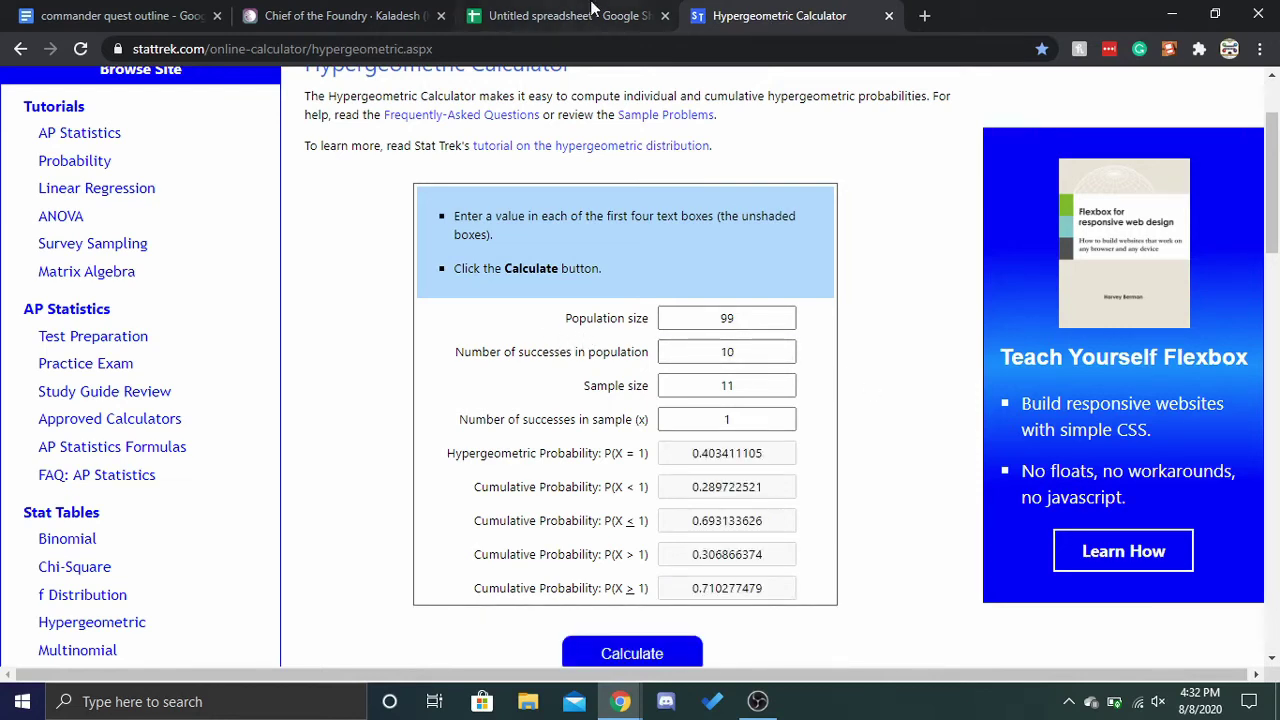
pyautogui.moveTo(709, 589); pyautogui.dragTo(752, 590)
pyautogui.click(773, 600)
pyautogui.click(565, 14)
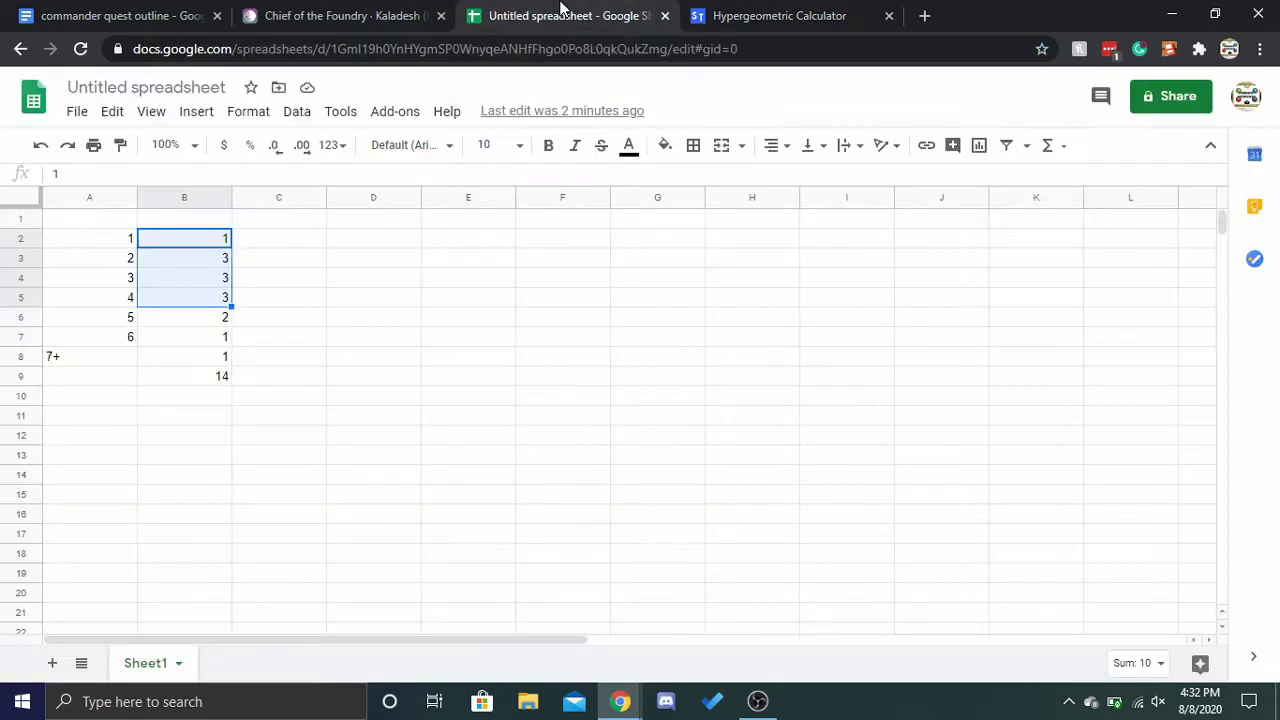
# Select the mana value 5 count in cell B6 and compare it against the calculator.
pyautogui.click(215, 322)
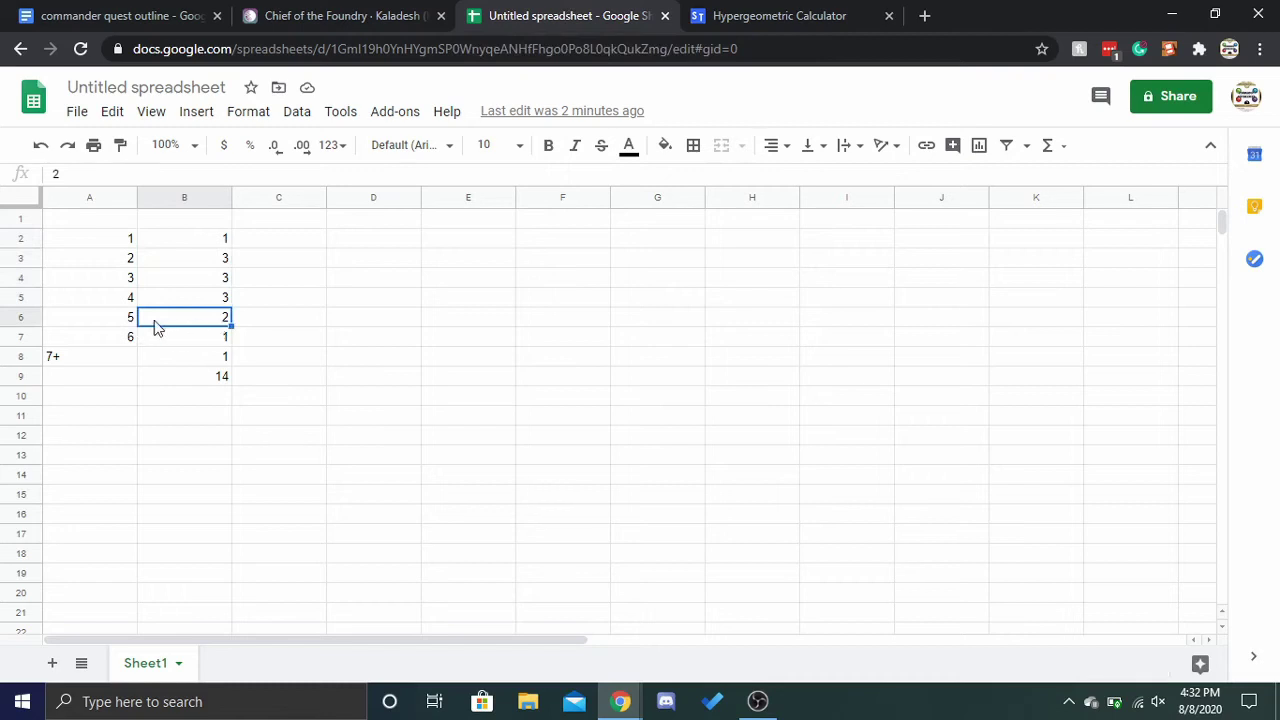
pyautogui.moveTo(118, 323); pyautogui.dragTo(229, 333)
pyautogui.click(168, 327)
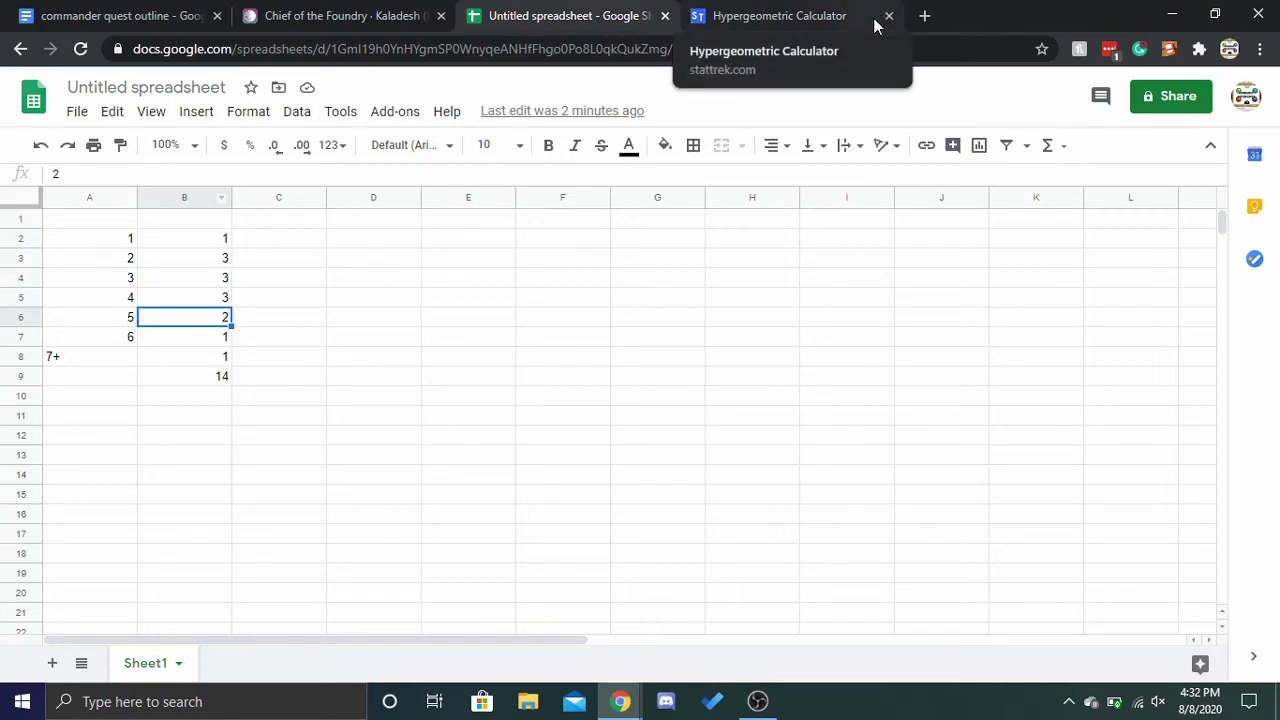
pyautogui.click(752, 12)
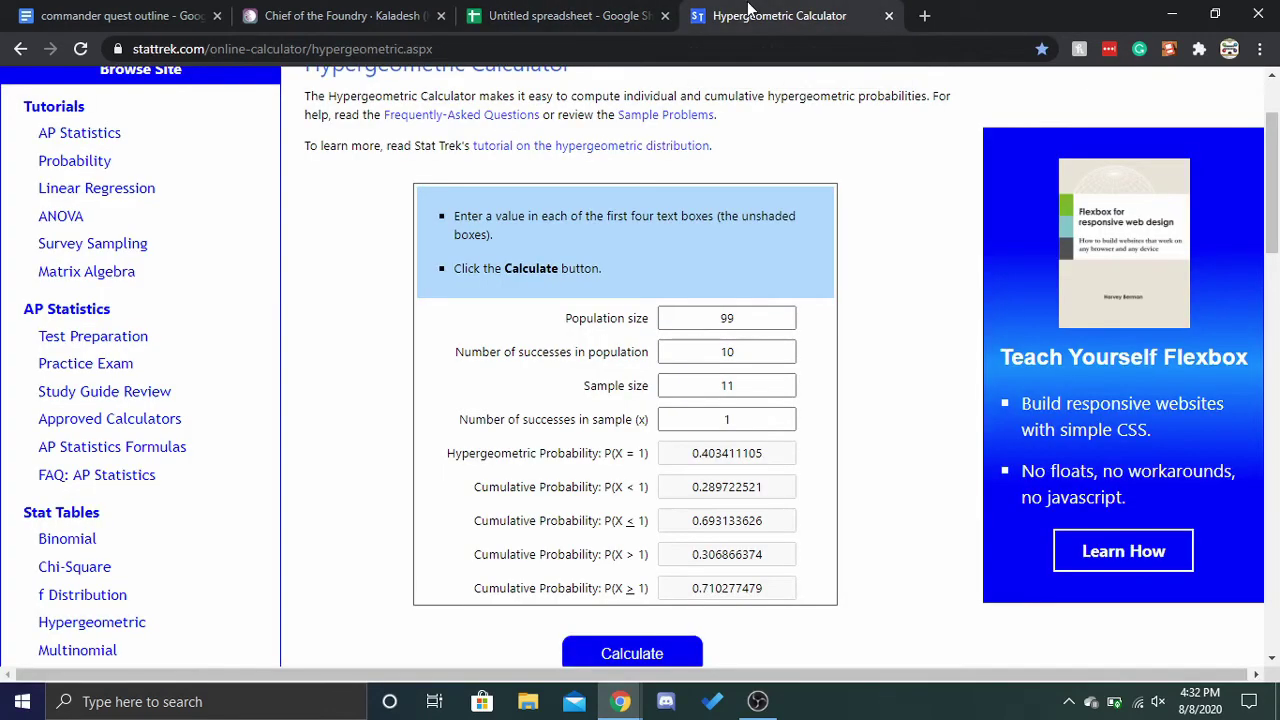
pyautogui.click(482, 14)
pyautogui.click(803, 12)
# Set the calculator's sample size to 12, after briefly trying 13.
pyautogui.click(749, 390)
pyautogui.press('BackSpace')
pyautogui.write('3')
pyautogui.press('Return')
pyautogui.click(760, 387)
pyautogui.press('BackSpace')
pyautogui.write('2')
pyautogui.press('Return')
# Set successes in population to 12, giving P(X ≥ 1) = 0.808121716.
pyautogui.click(748, 353)
pyautogui.press('BackSpace')
pyautogui.write('2')
pyautogui.press('Return')
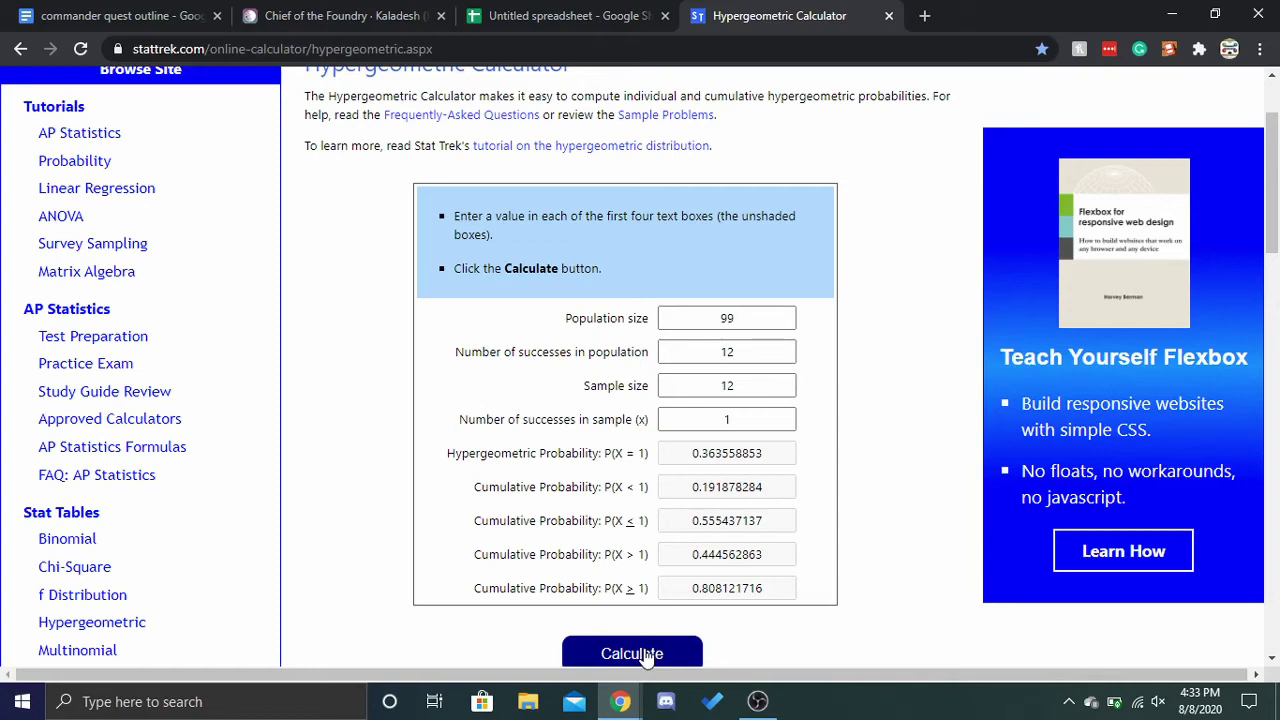
pyautogui.click(568, 16)
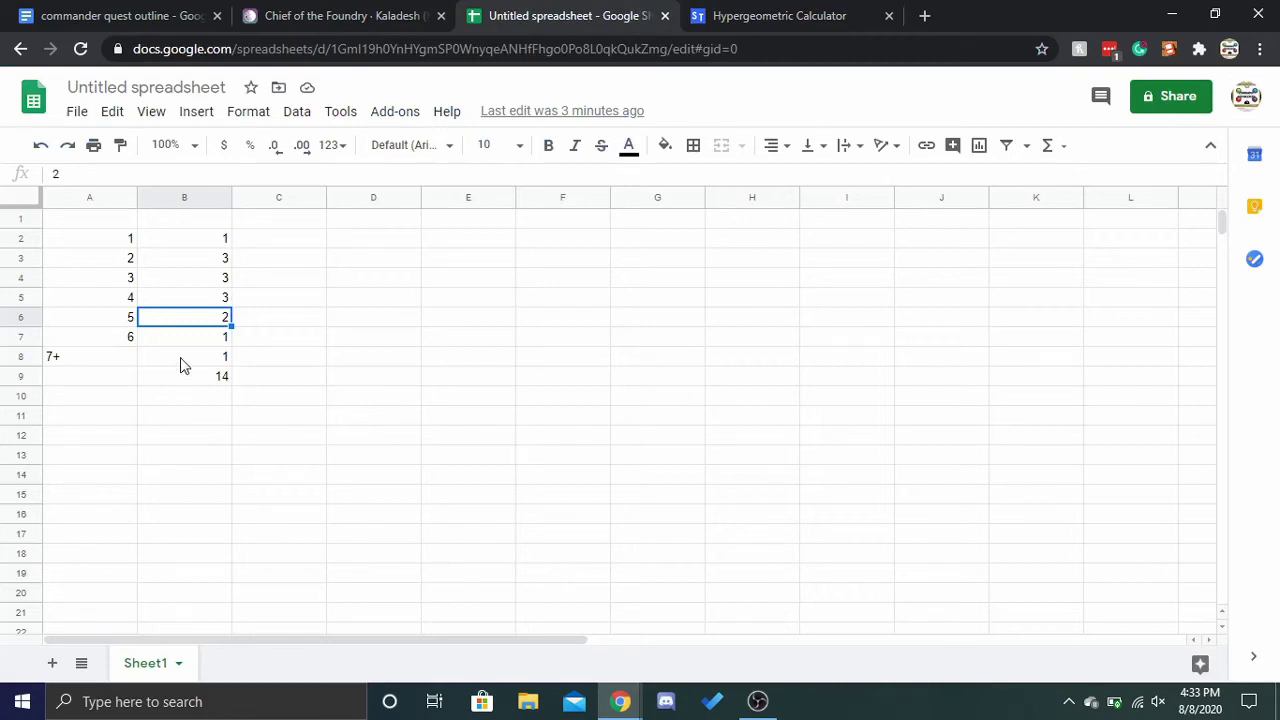
# Check the calculator results and read Chief of the Foundry's card text on Scryfall.
pyautogui.click(826, 14)
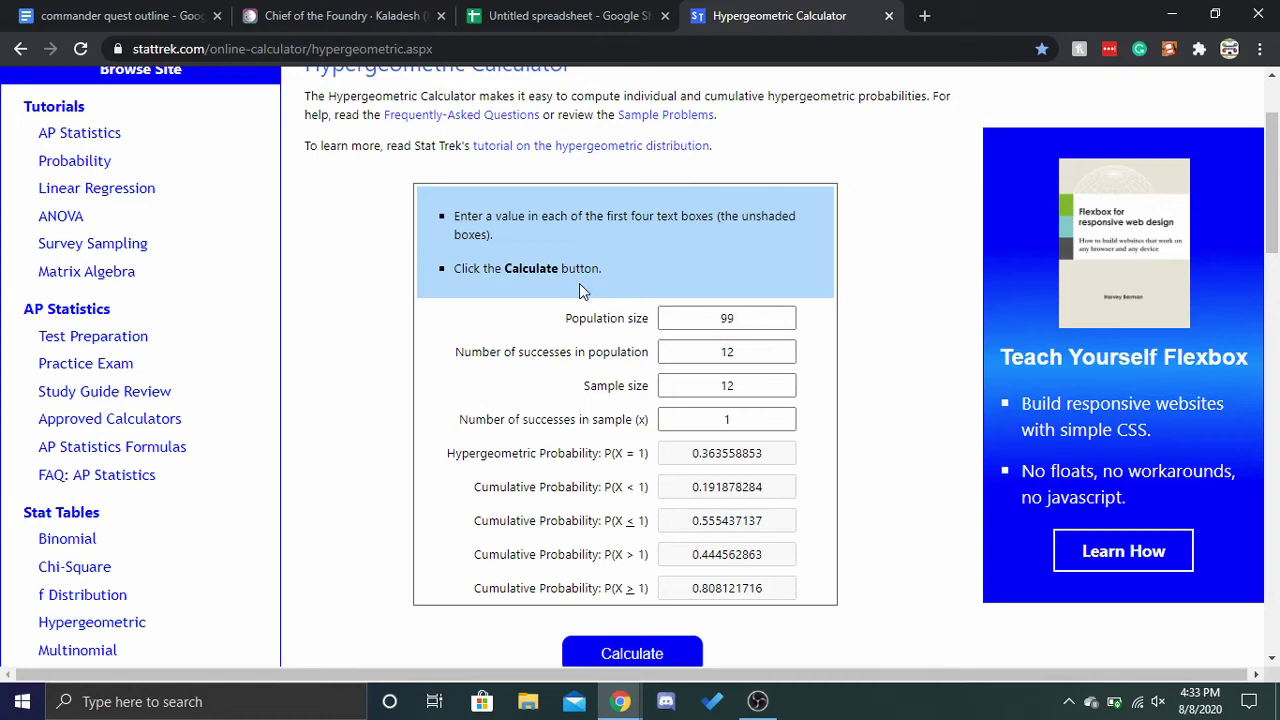
pyautogui.rightClick(352, 8)
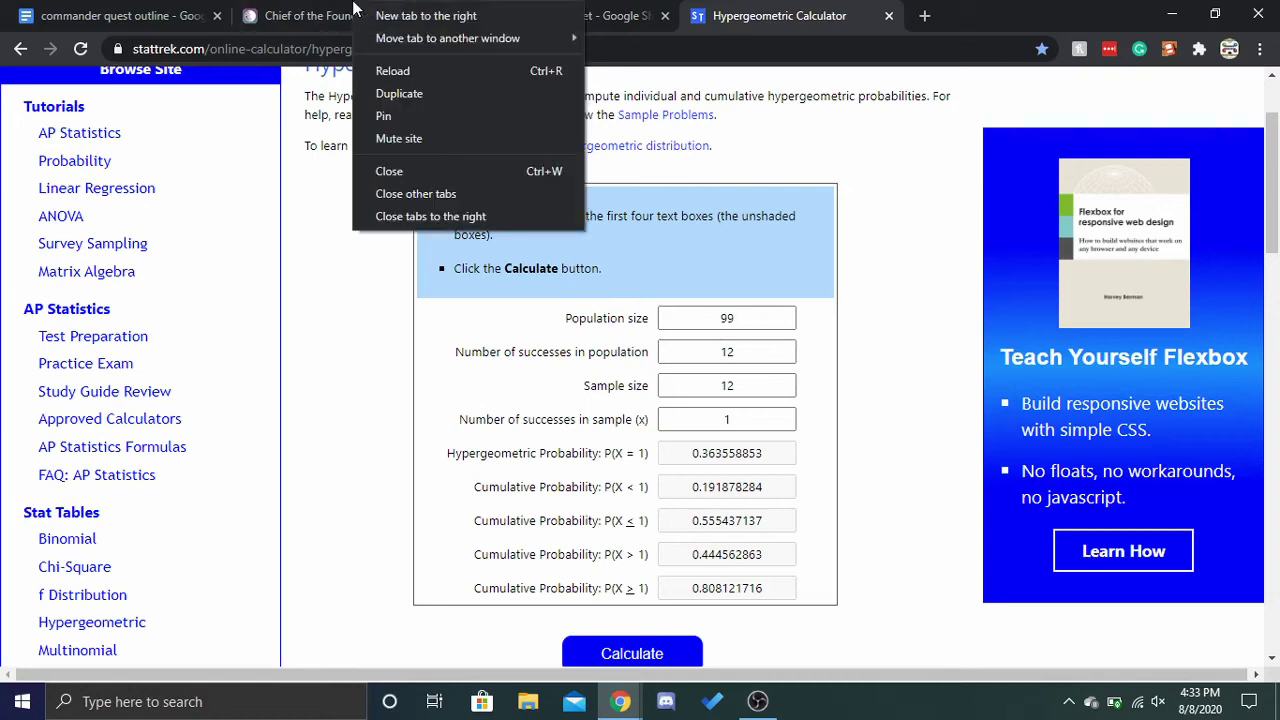
pyautogui.click(268, 18)
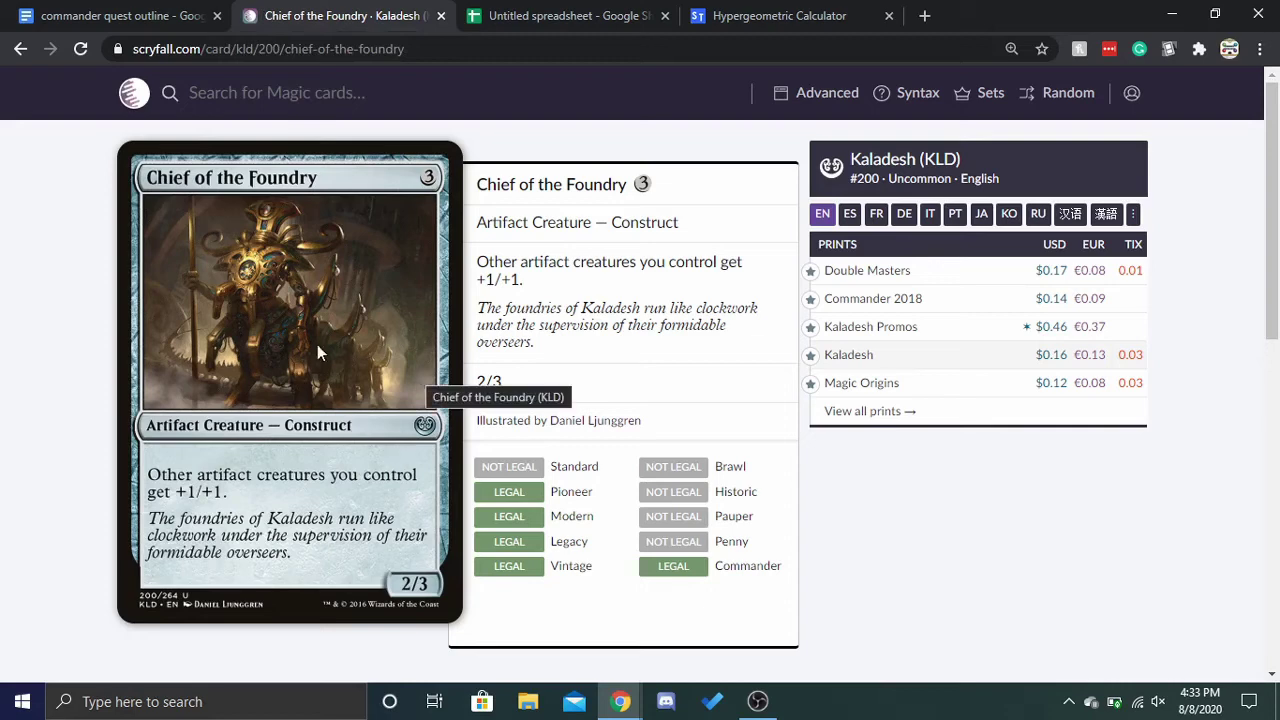
pyautogui.moveTo(507, 238); pyautogui.dragTo(848, 328)
pyautogui.click(607, 252)
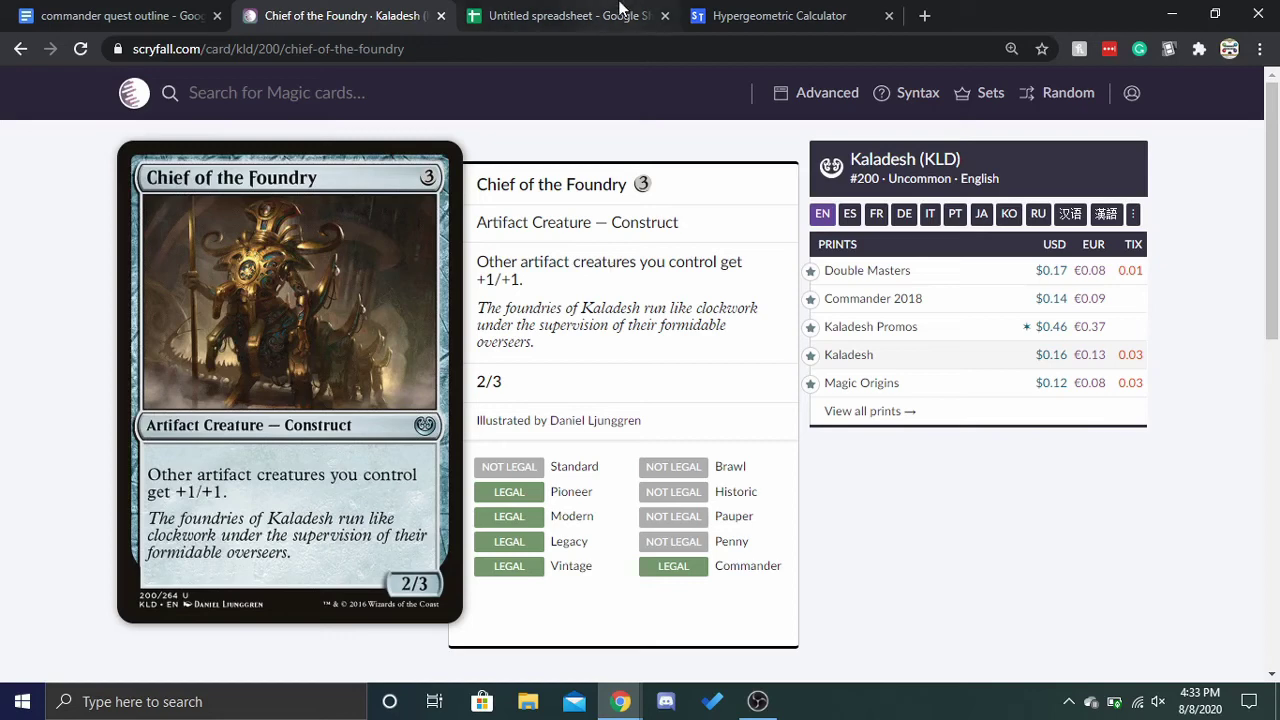
# Cycle through the calculator and card tabs and return to the artifact count spreadsheet.
pyautogui.click(617, 14)
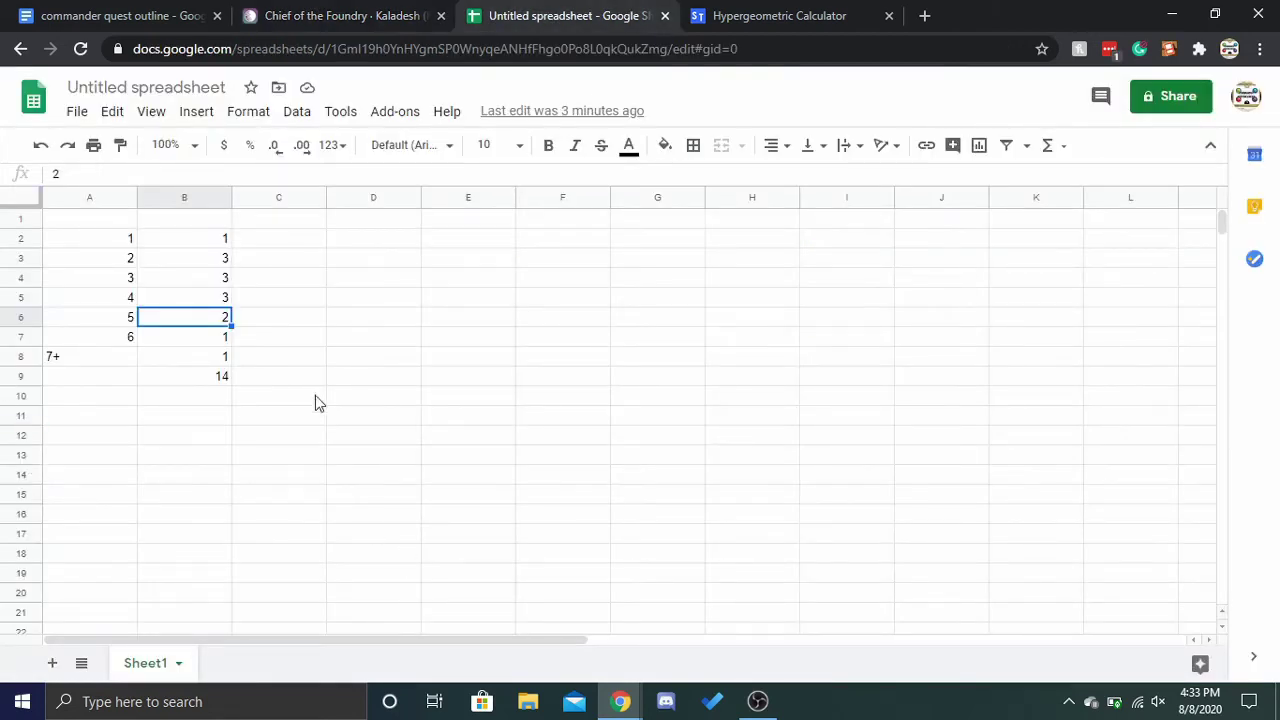
pyautogui.rightClick(836, 12)
pyautogui.click(783, 17)
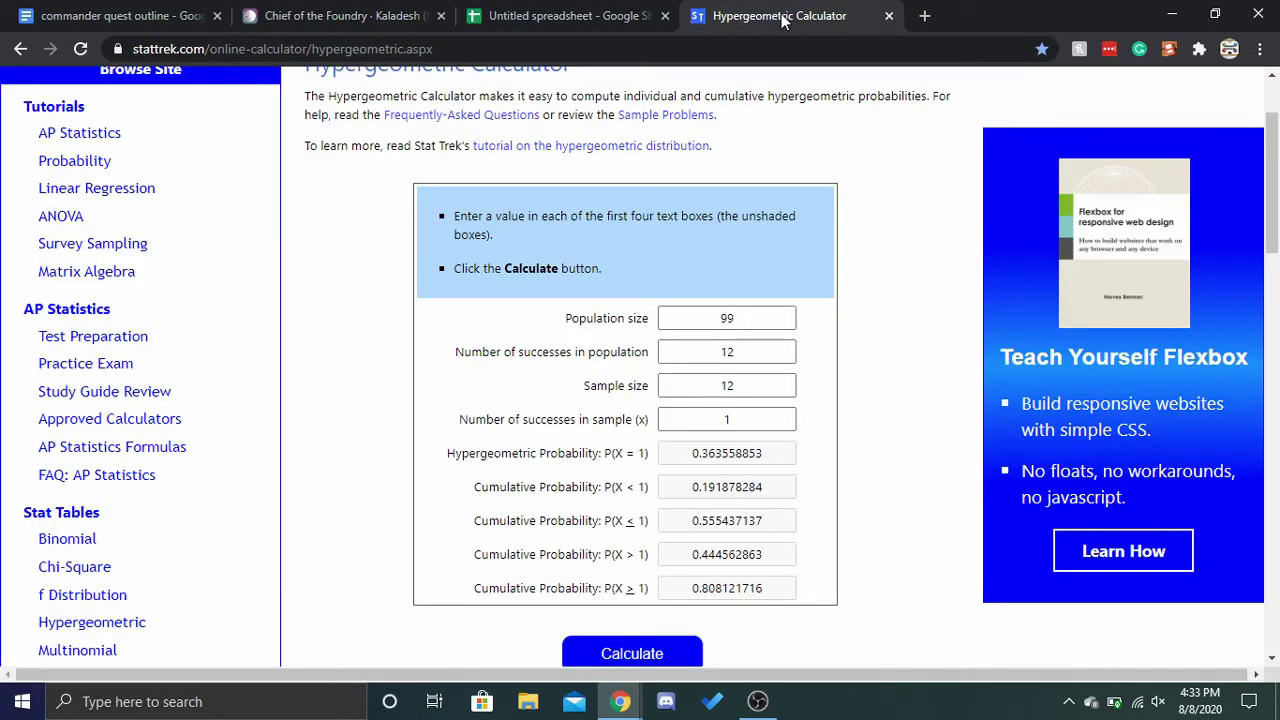
pyautogui.click(340, 15)
pyautogui.click(523, 18)
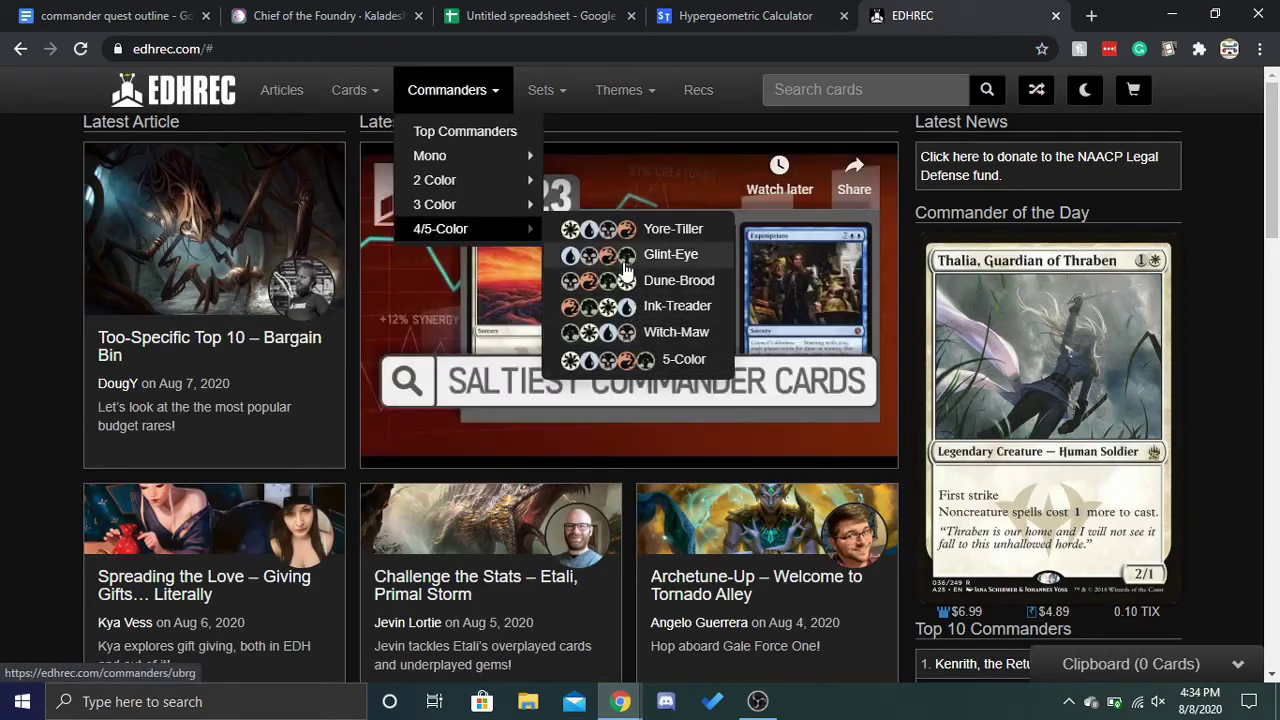
# Open EDHREC's Top Yore-Tiller Commanders page and scroll through it.
pyautogui.click(655, 275)
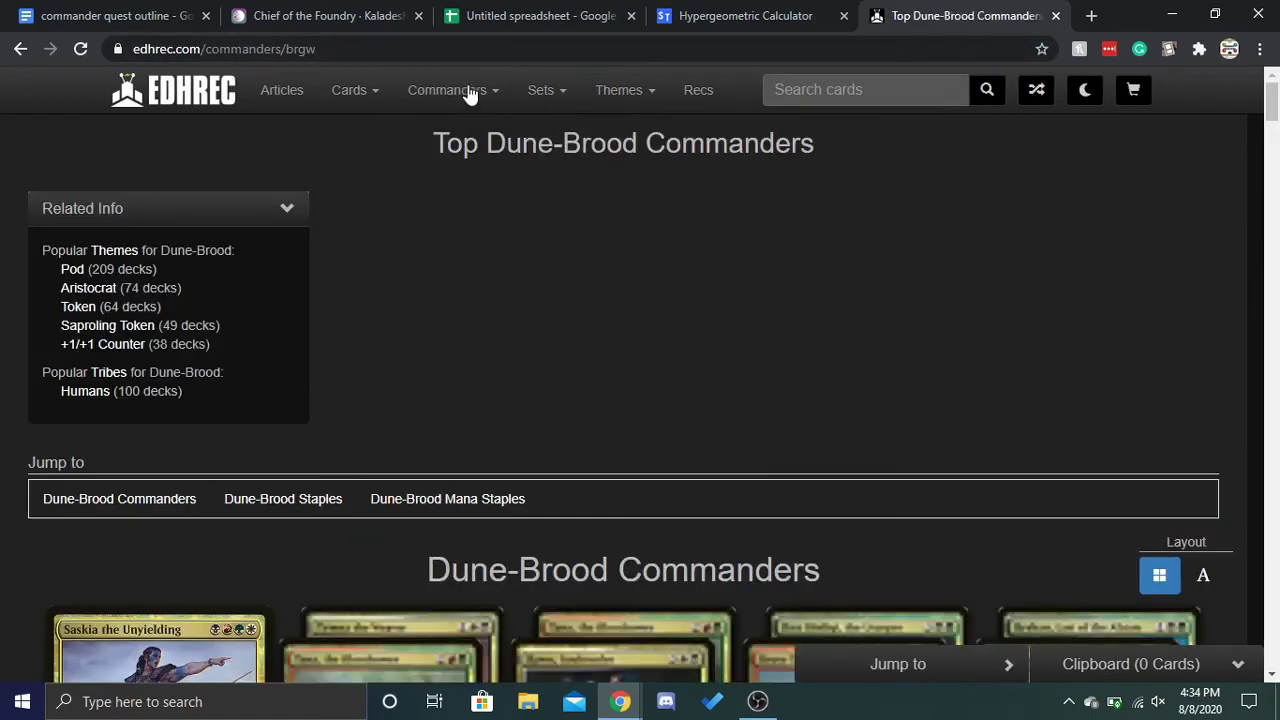
pyautogui.click(470, 93)
pyautogui.moveTo(450, 229)
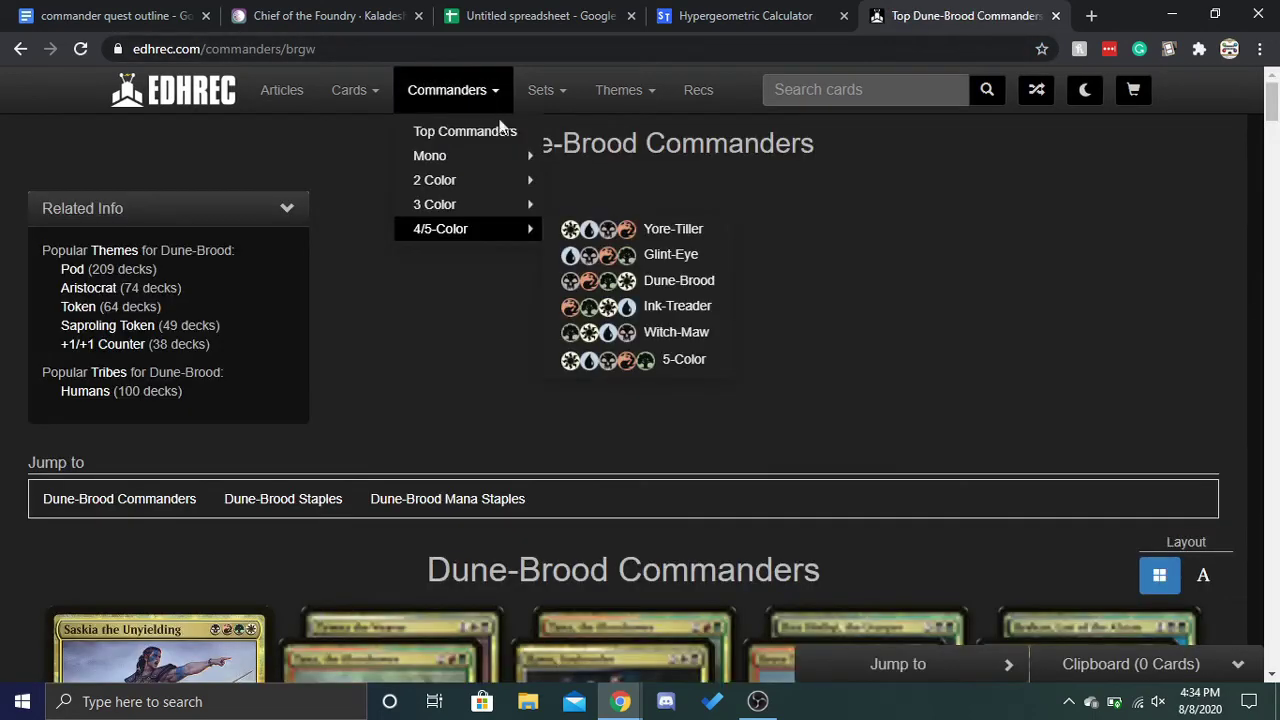
pyautogui.click(634, 226)
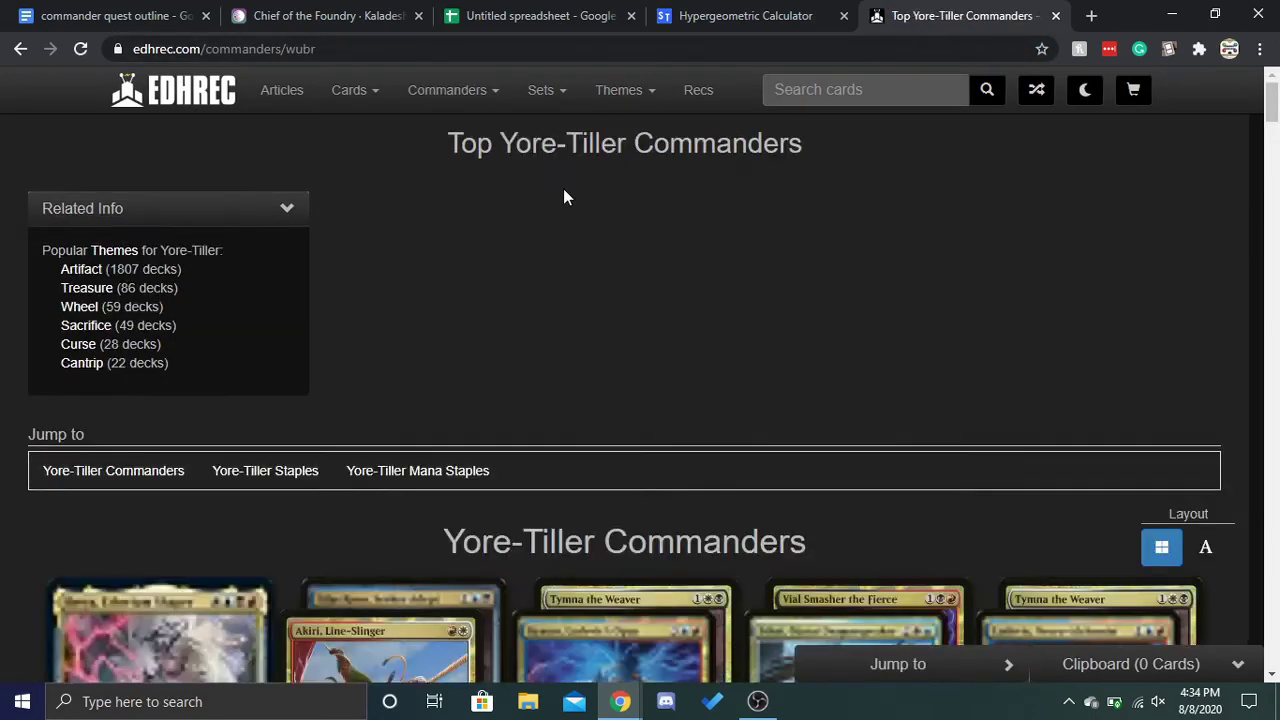
pyautogui.scroll(-3, 563, 197)
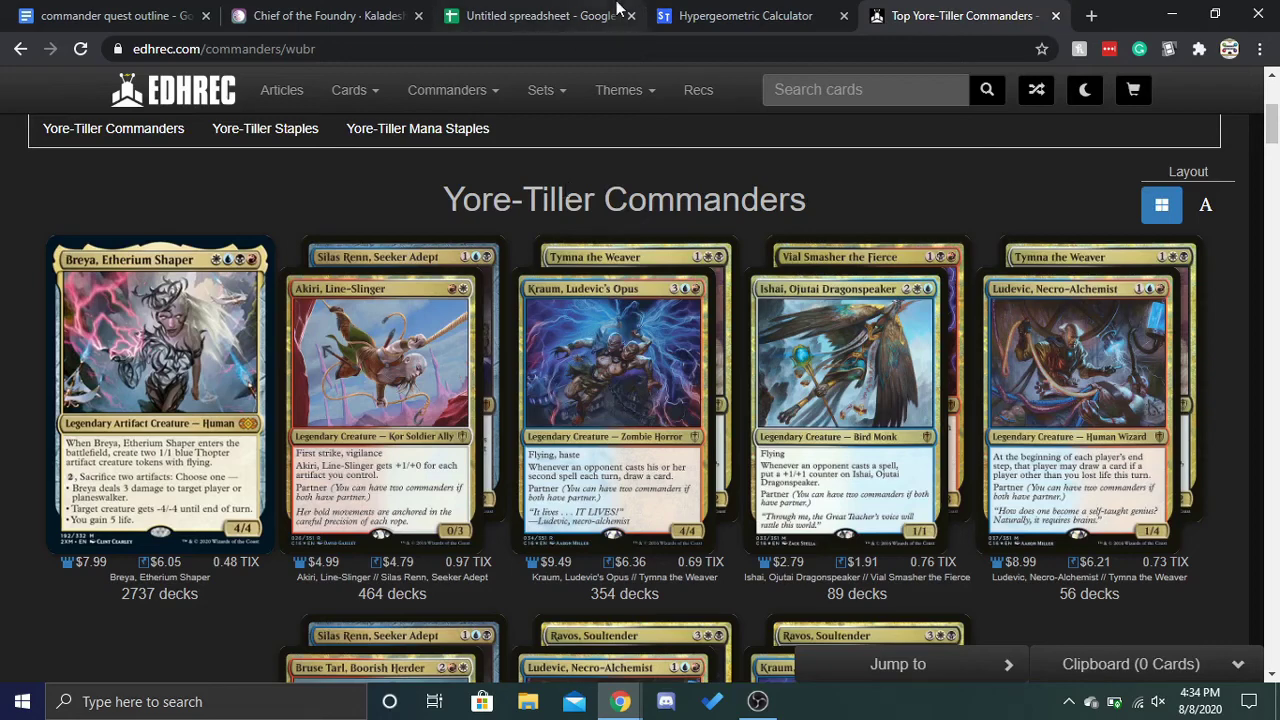
# Browse EDHREC's commander colour groups, including two-colour, then return to the spreadsheet.
pyautogui.click(480, 82)
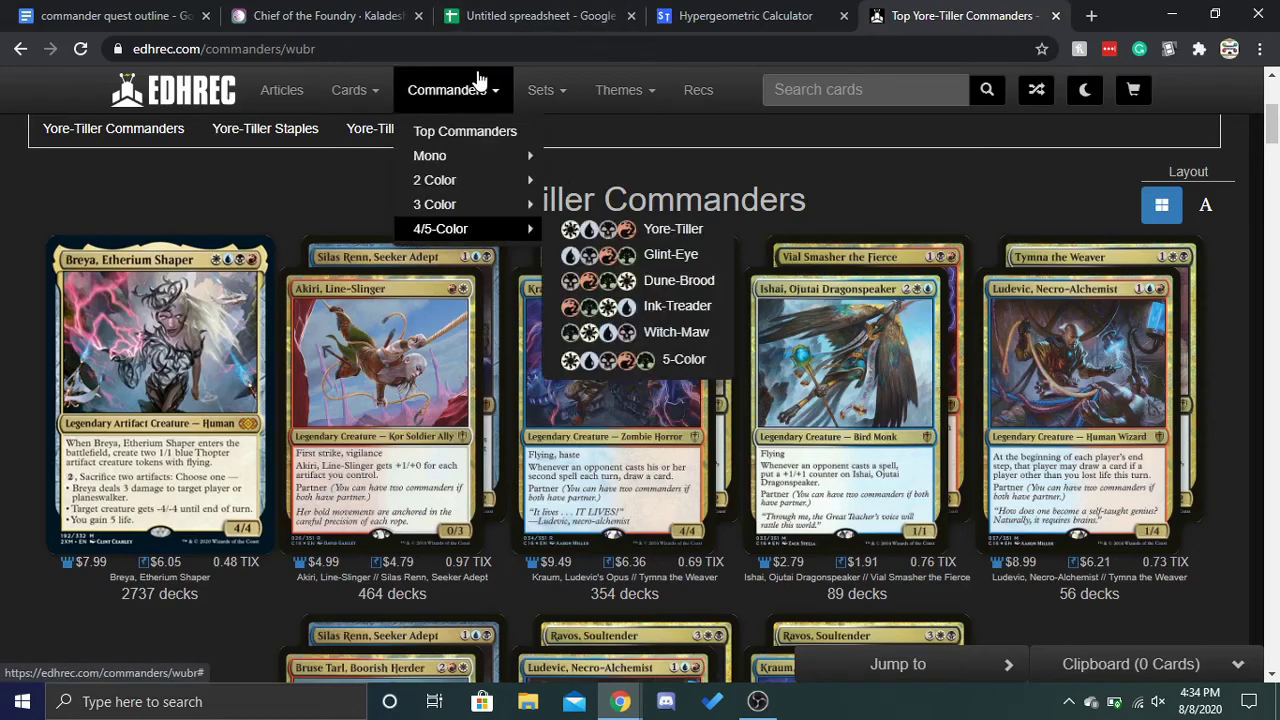
pyautogui.click(307, 185)
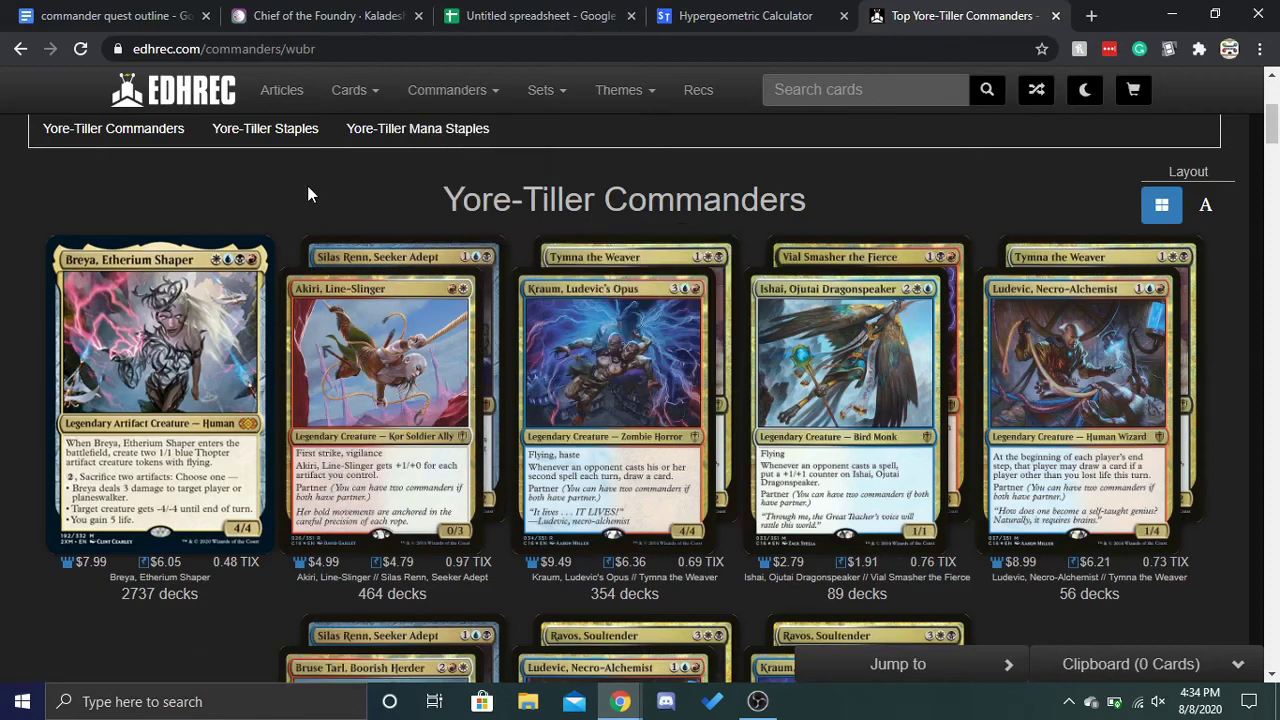
pyautogui.click(455, 90)
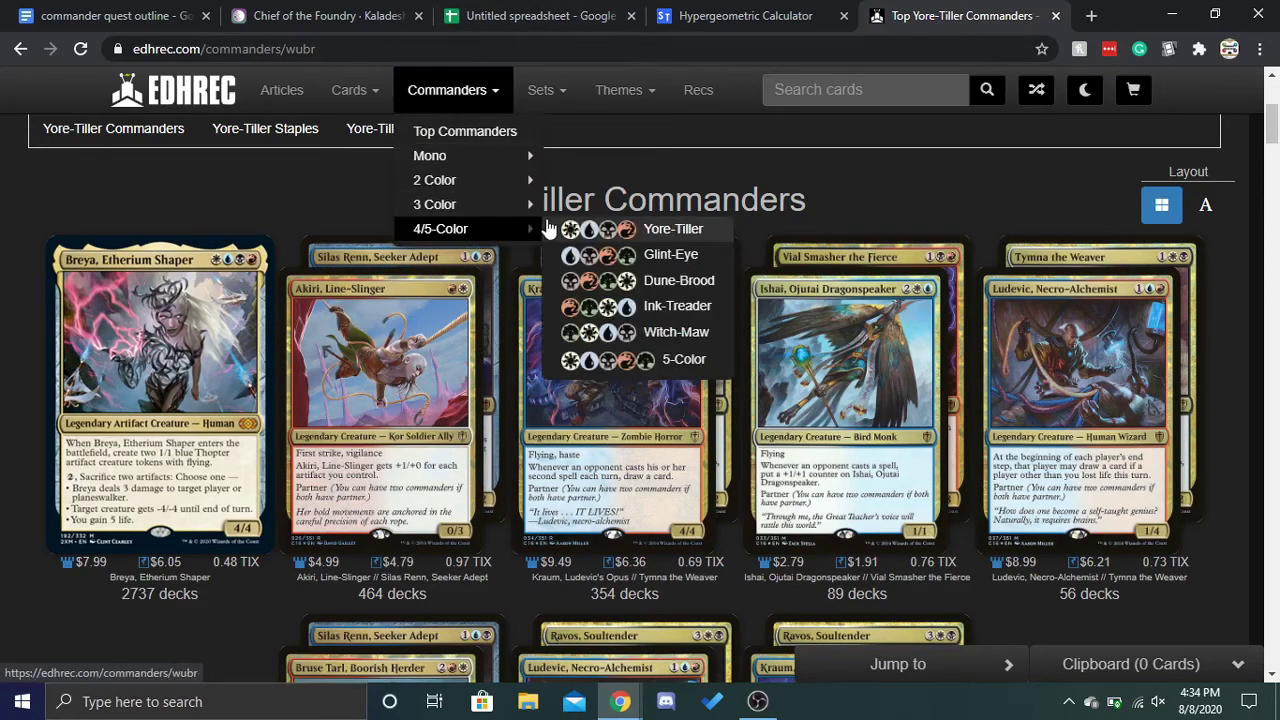
pyautogui.click(471, 184)
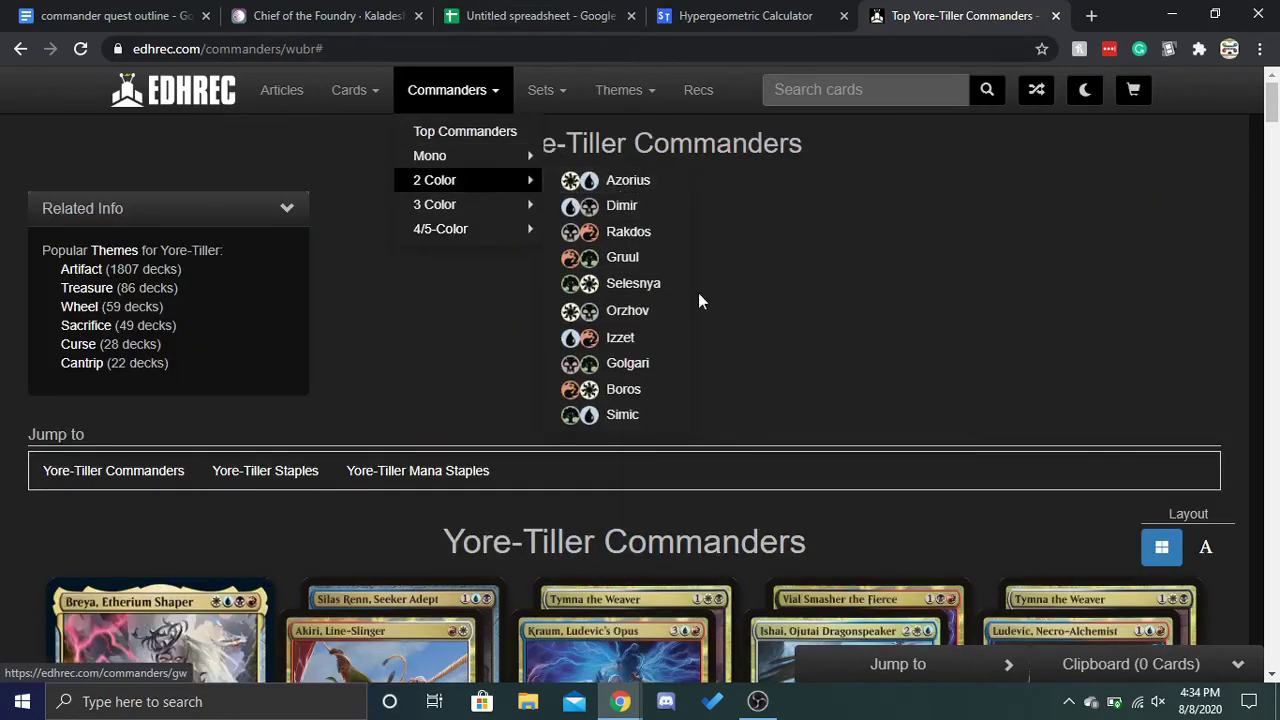
pyautogui.scroll(-2, 821, 318)
pyautogui.scroll(2, 821, 318)
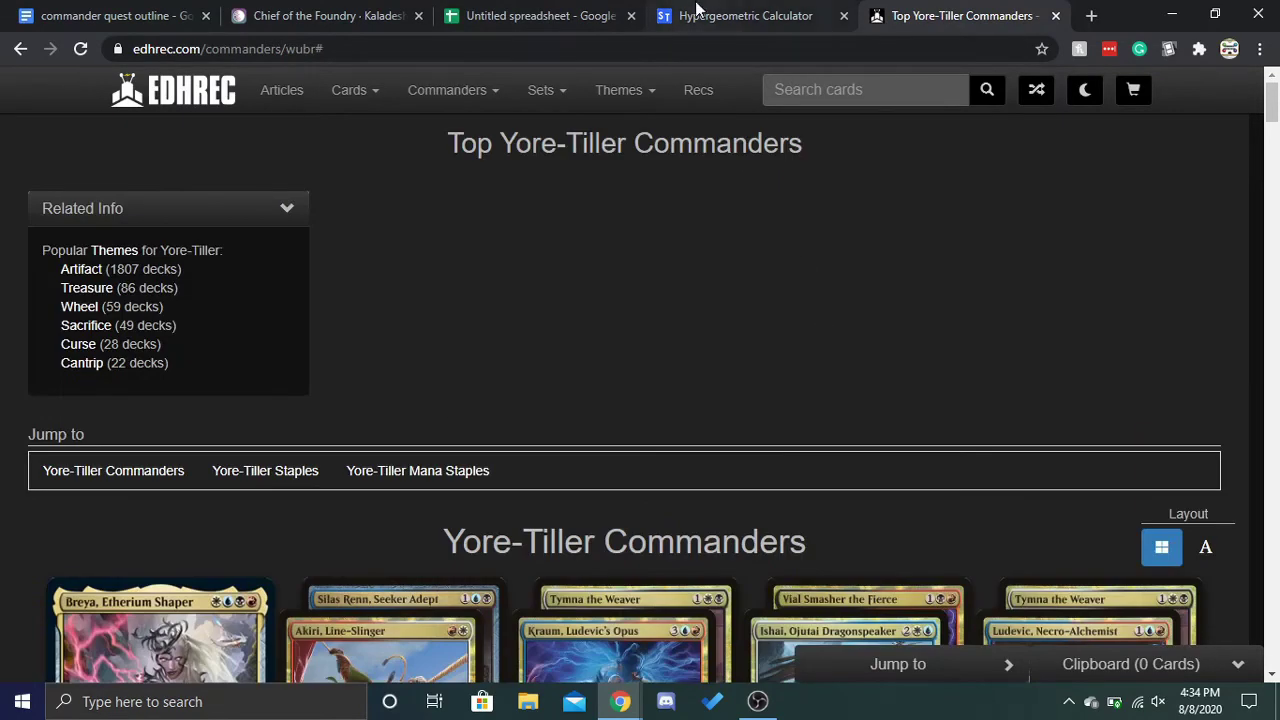
pyautogui.click(697, 10)
pyautogui.click(572, 12)
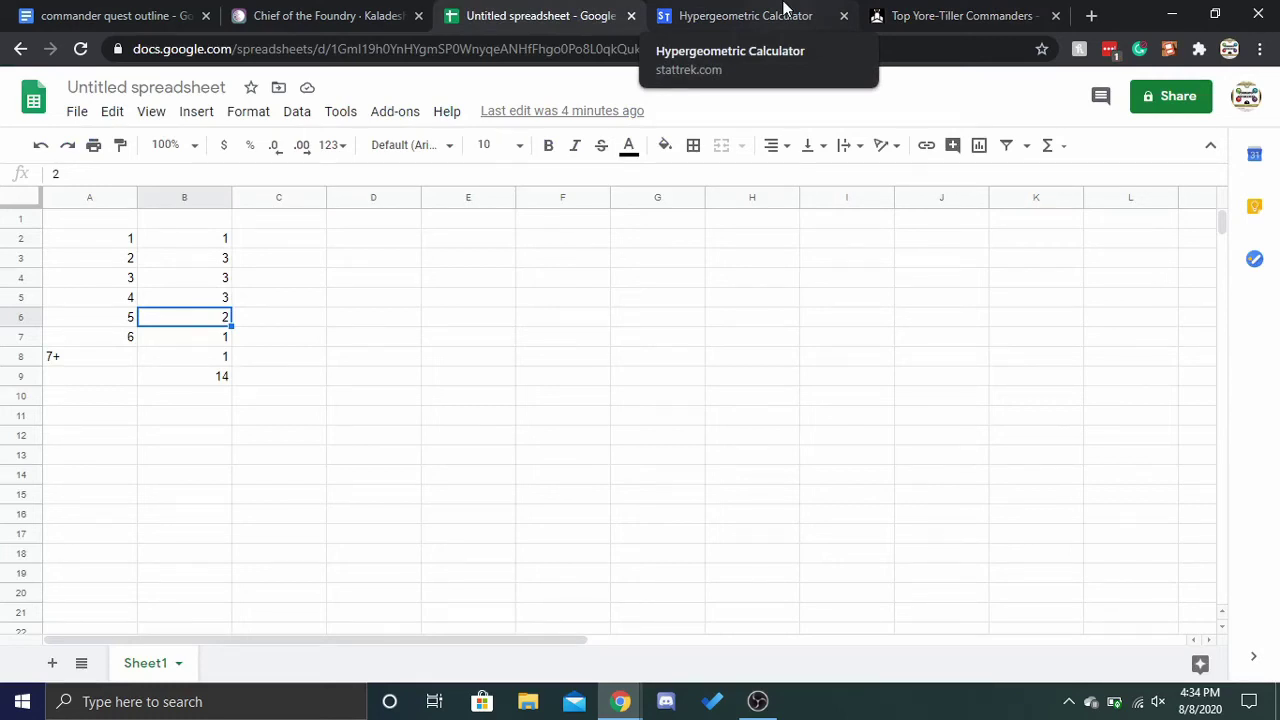
# Recheck the calculator and Chief of the Foundry's rules text about artifact creatures.
pyautogui.rightClick(785, 8)
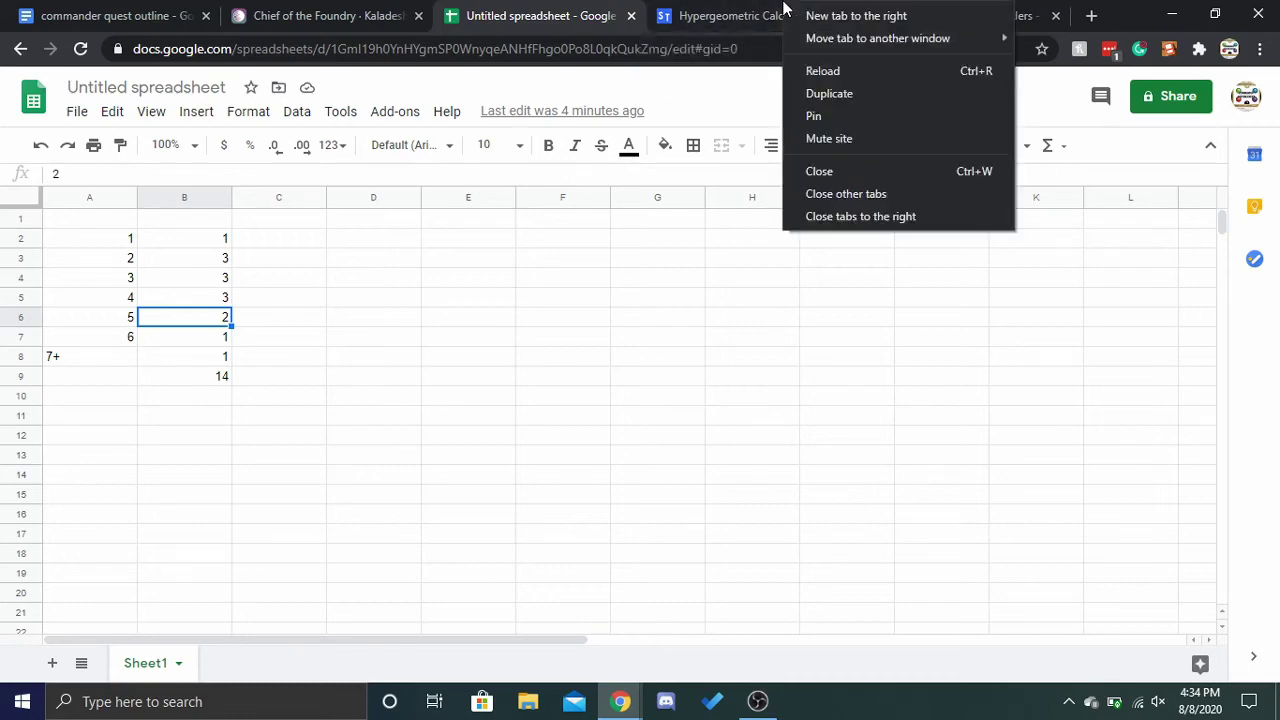
pyautogui.click(722, 14)
pyautogui.click(548, 8)
pyautogui.click(345, 8)
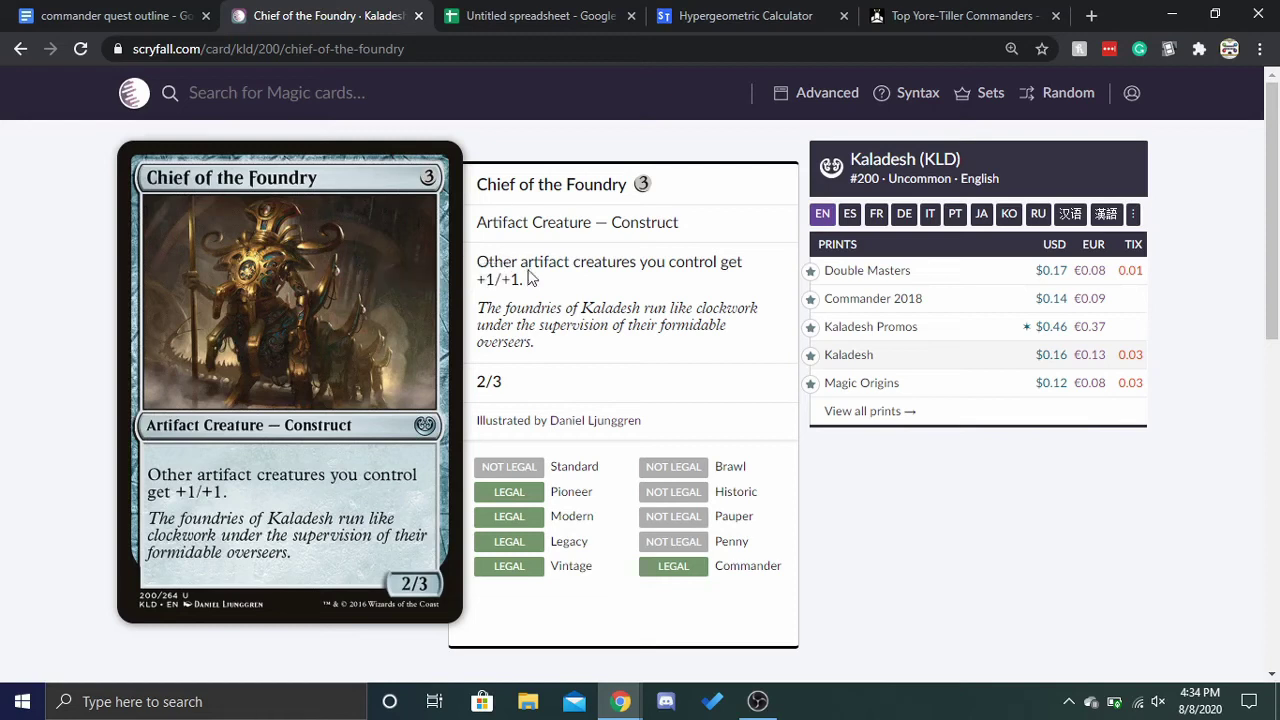
pyautogui.moveTo(488, 262); pyautogui.dragTo(640, 290)
pyautogui.click(613, 286)
pyautogui.click(509, 12)
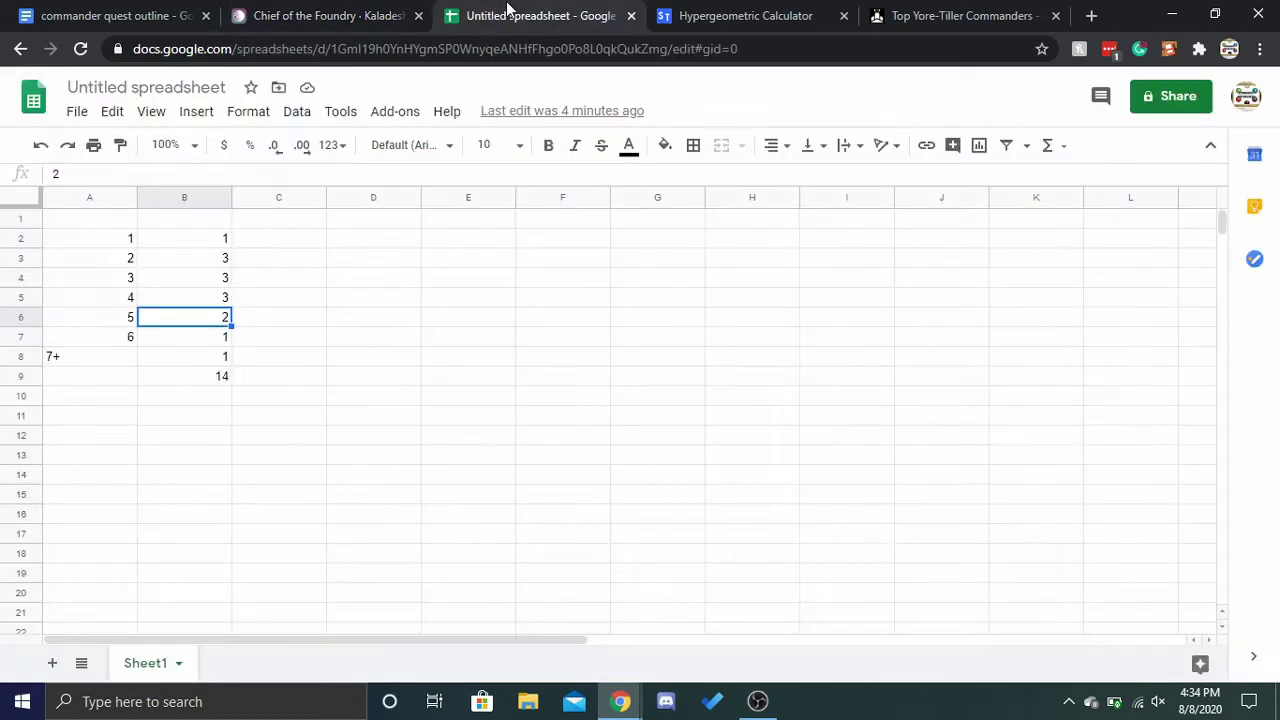
pyautogui.click(760, 15)
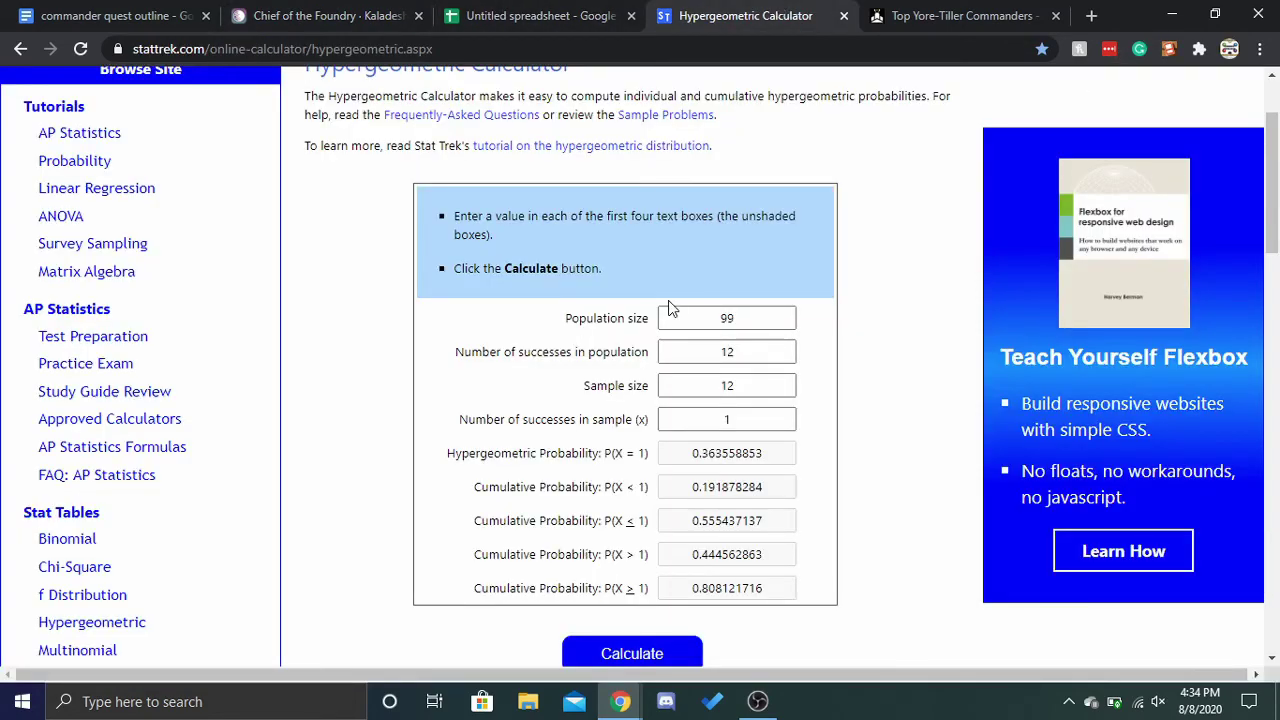
# Open the Akiri, Line-Slinger // Silas Renn commander page from the Yore-Tiller list.
pyautogui.click(901, 12)
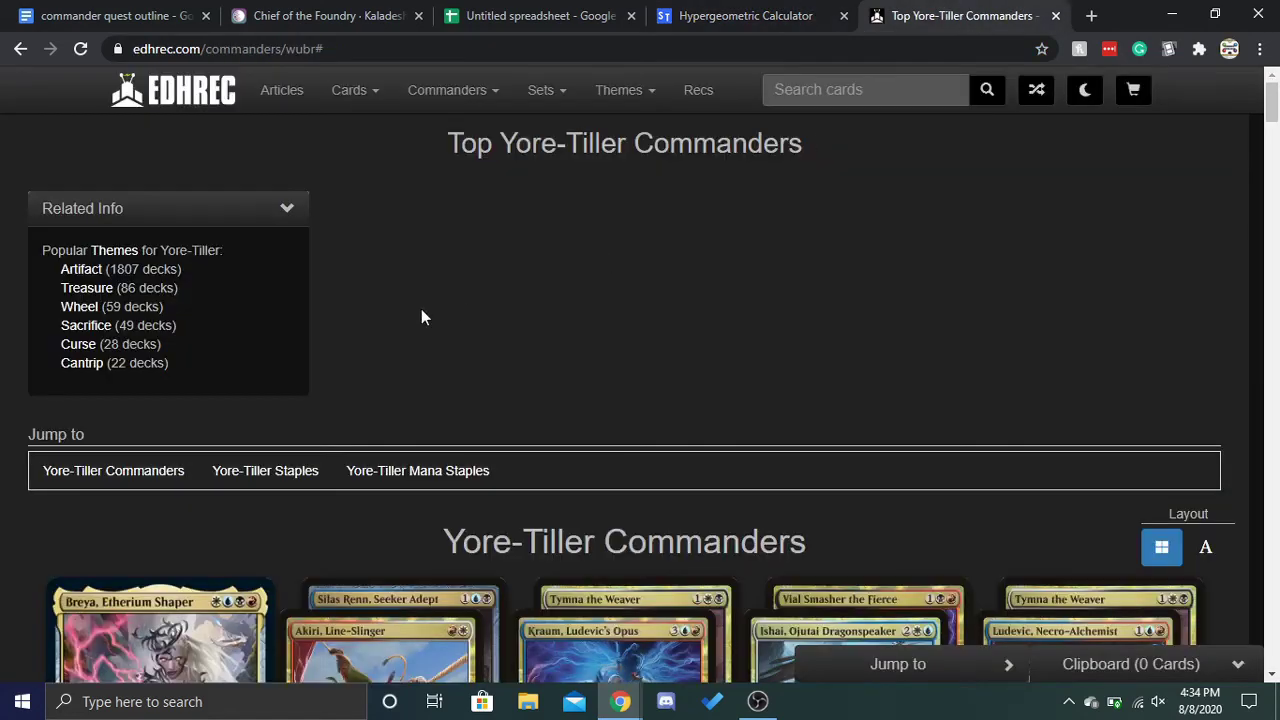
pyautogui.scroll(-3, 423, 314)
pyautogui.click(327, 350)
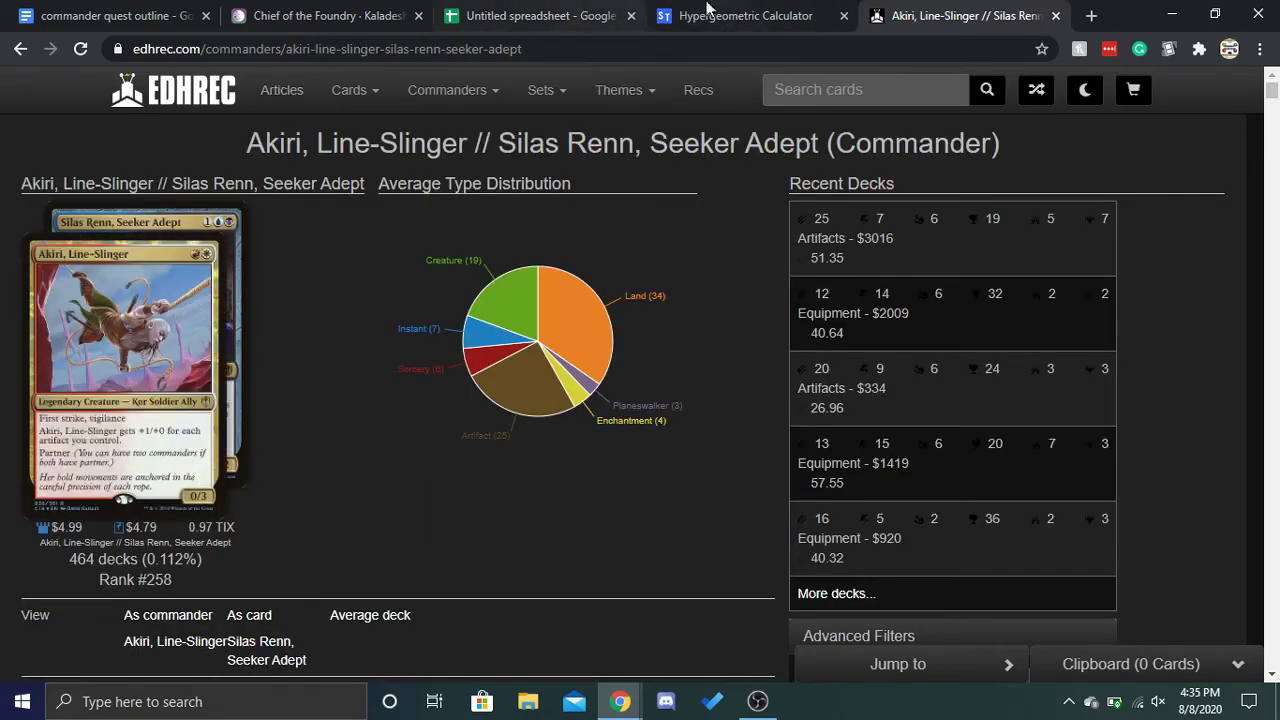
pyautogui.click(764, 8)
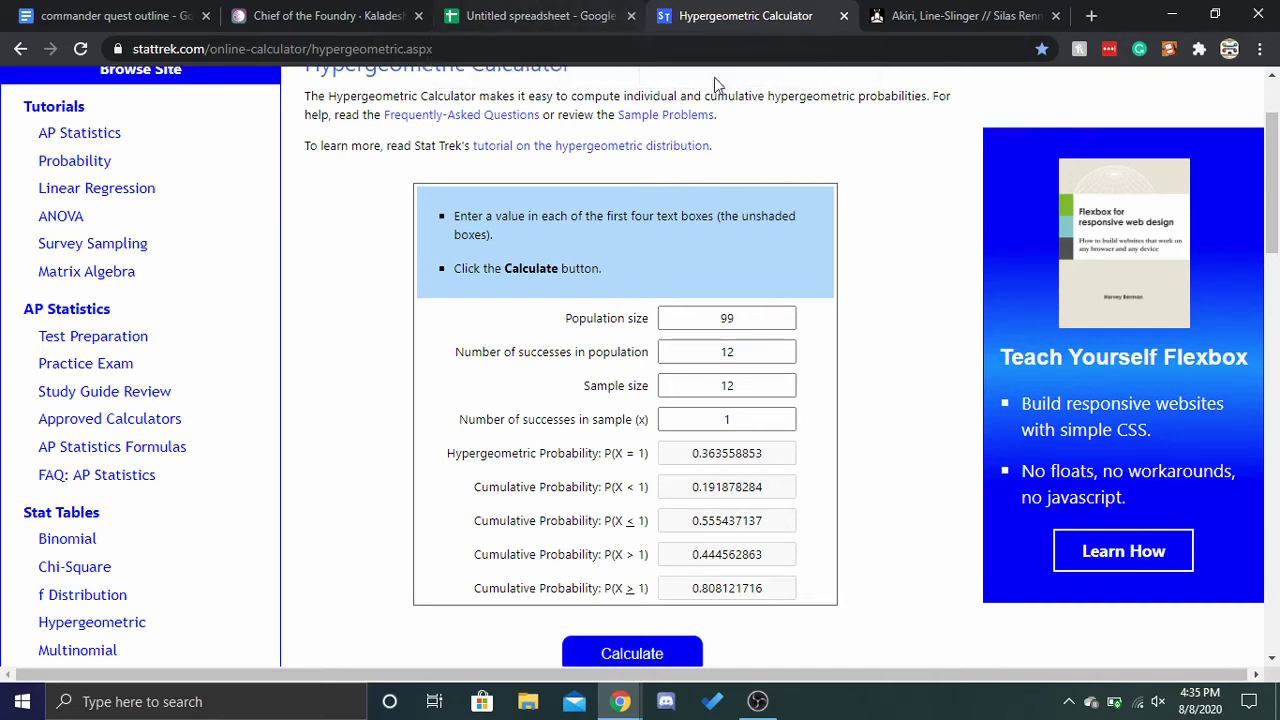
pyautogui.click(556, 25)
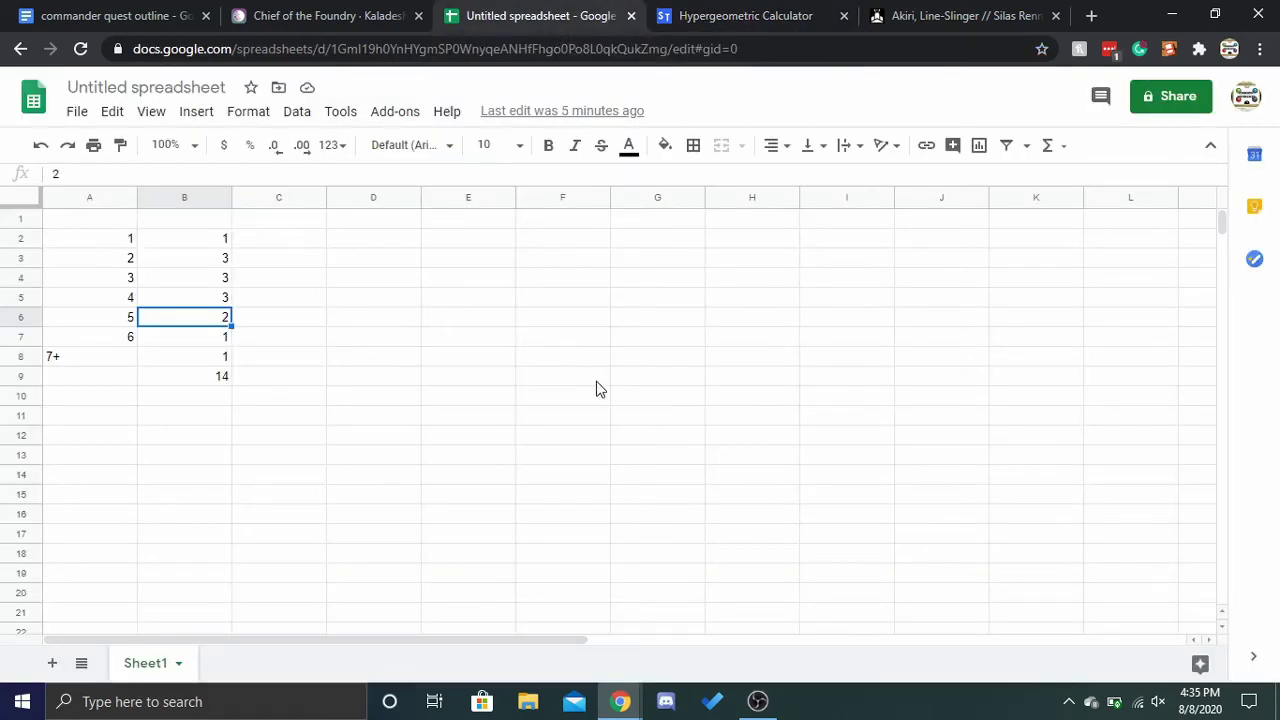
pyautogui.click(722, 20)
pyautogui.click(533, 10)
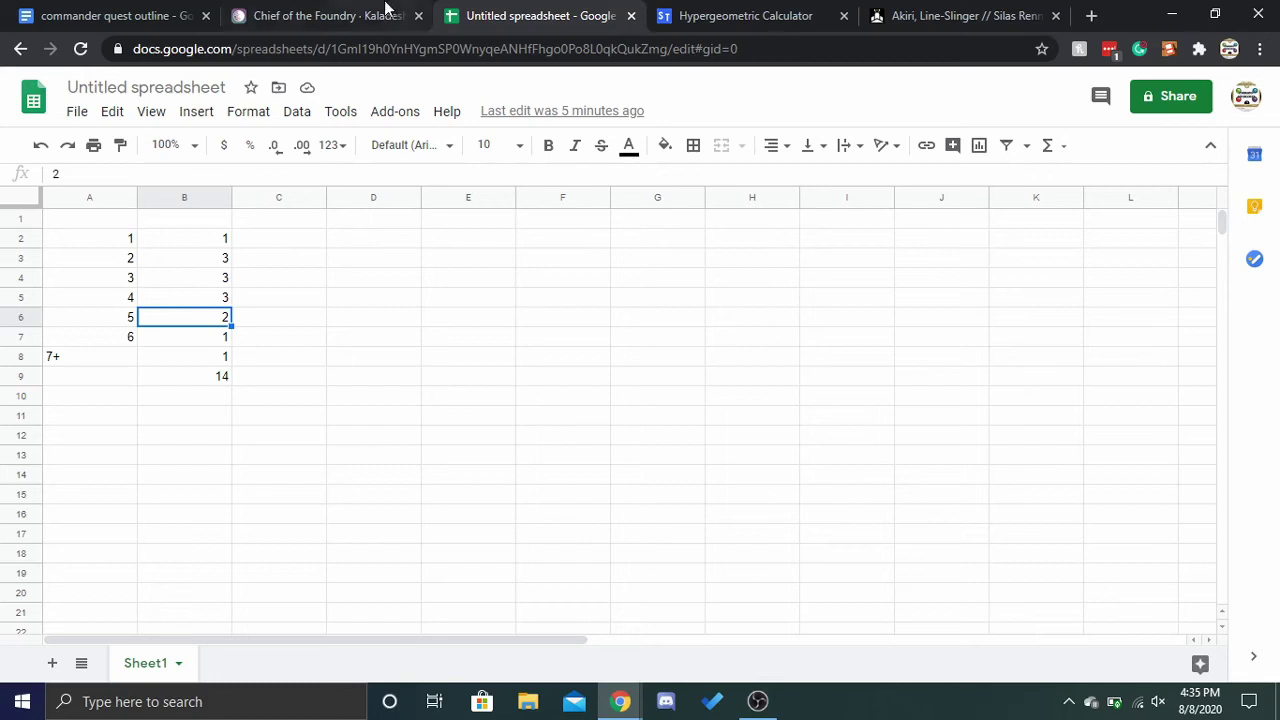
pyautogui.click(325, 16)
pyautogui.moveTo(470, 269); pyautogui.dragTo(602, 271)
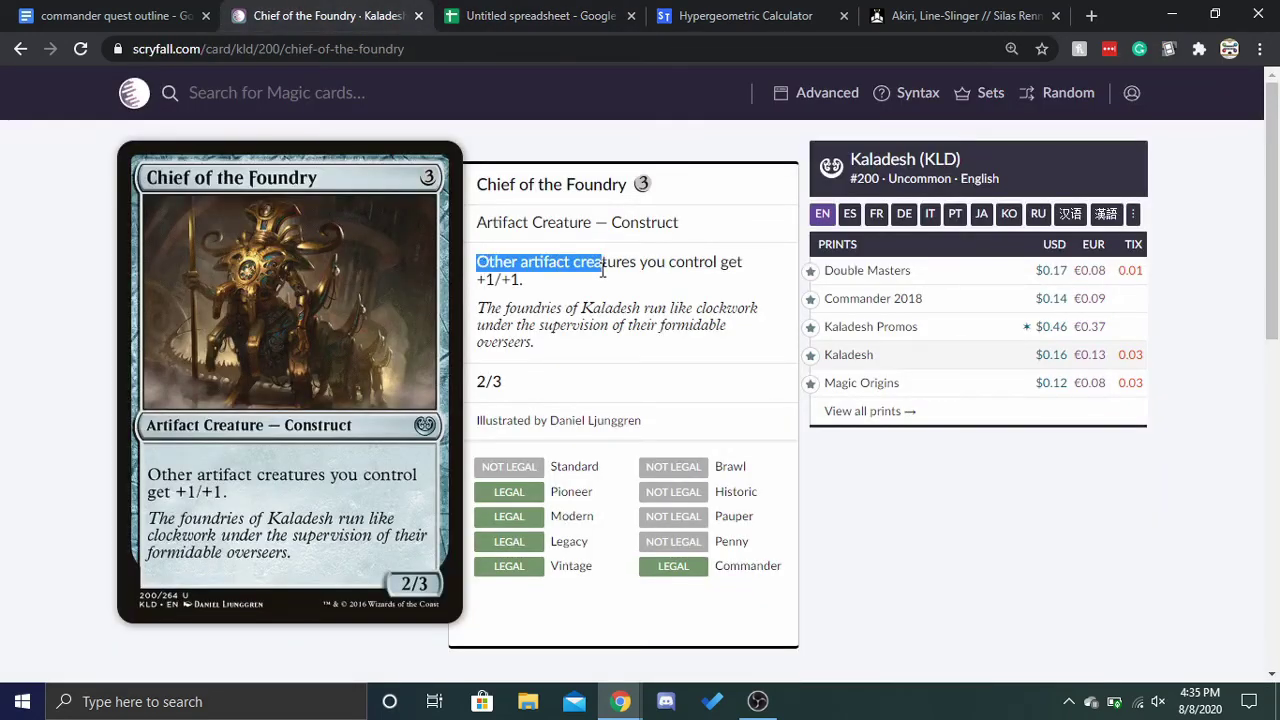
pyautogui.click(519, 263)
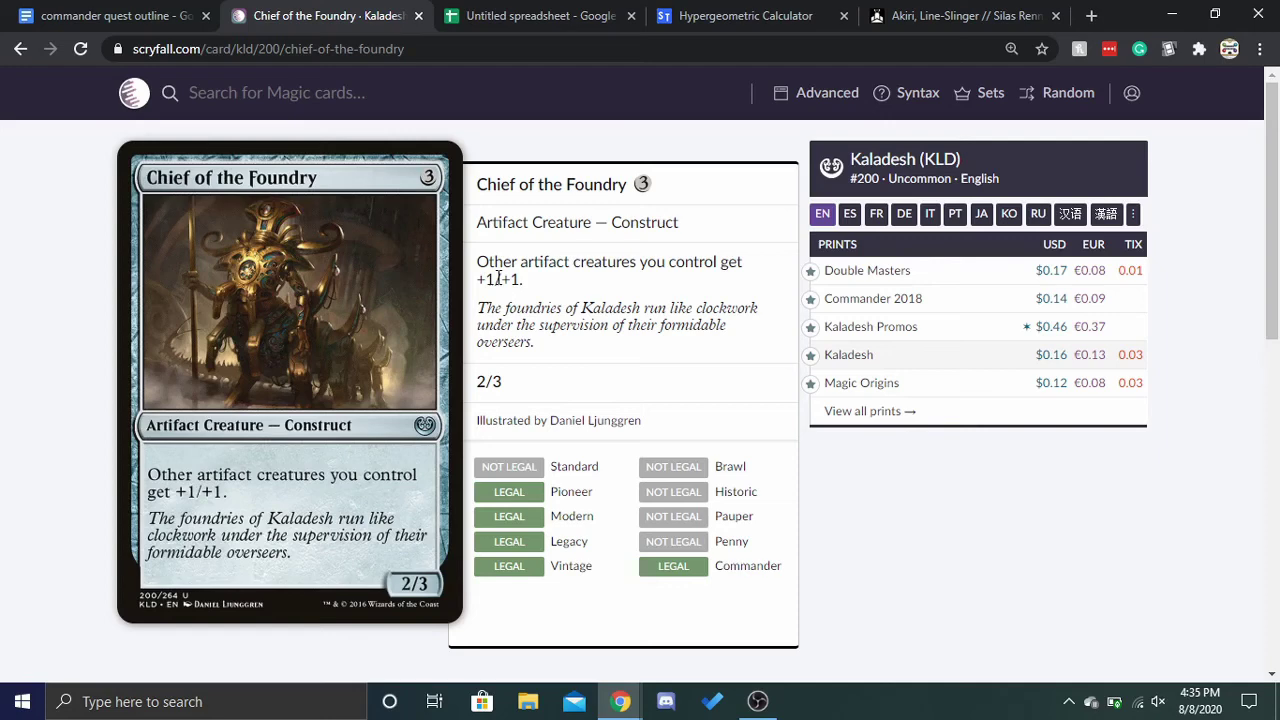
pyautogui.click(586, 12)
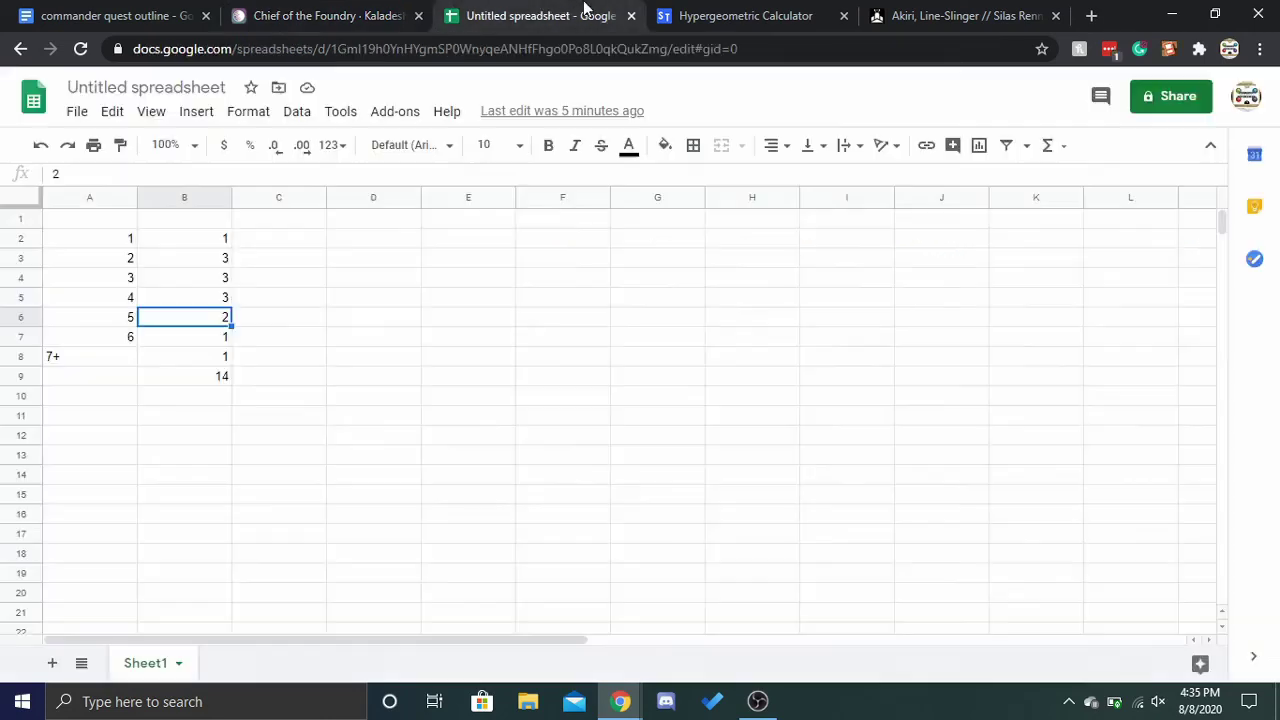
# Flip through the Akiri commander page, the spreadsheet and the Chief of the Foundry card.
pyautogui.click(945, 14)
pyautogui.click(526, 12)
pyautogui.click(285, 15)
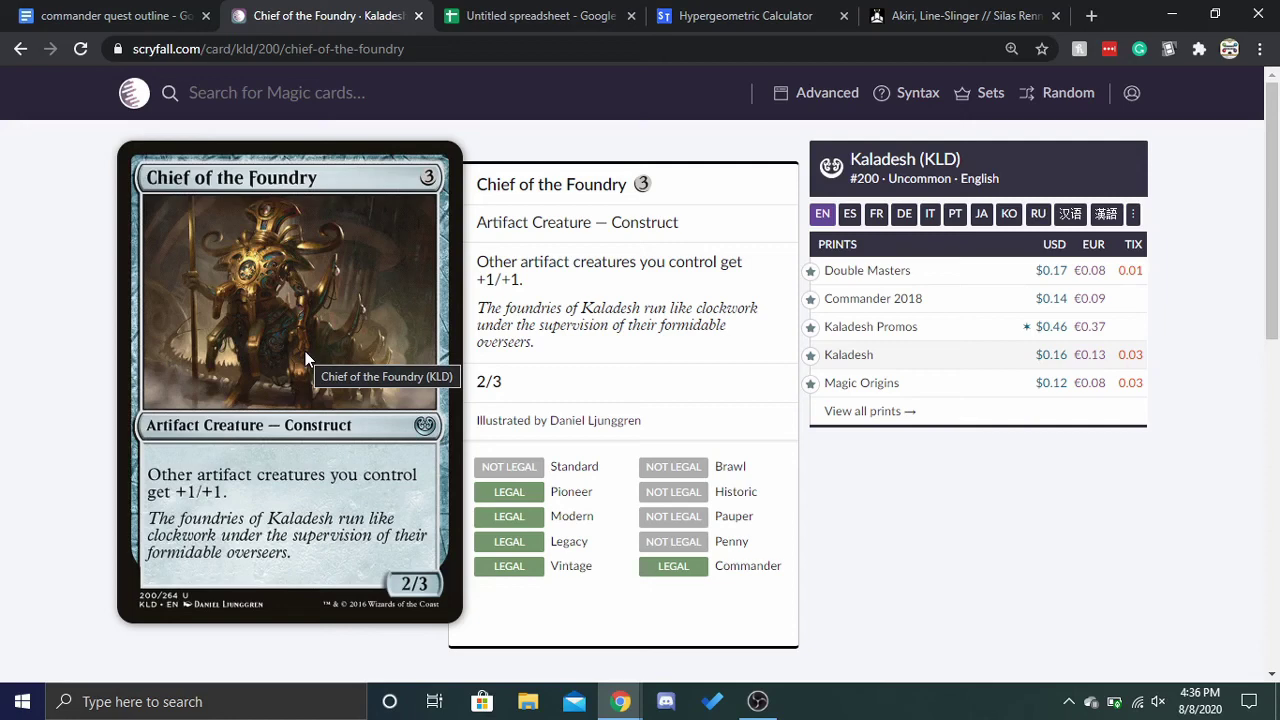
# Glance over the commander quest outline document, the Akiri page and the calculator.
pyautogui.click(110, 15)
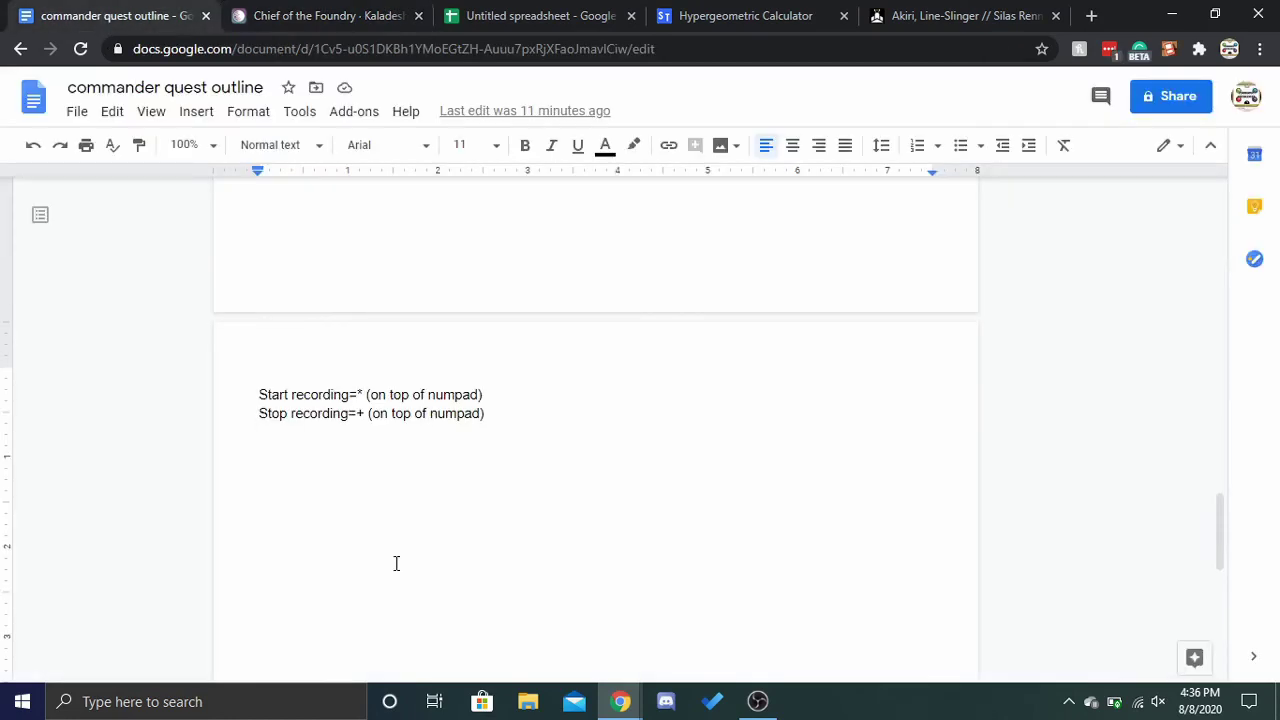
pyautogui.scroll(-3, 396, 563)
pyautogui.scroll(5, 396, 563)
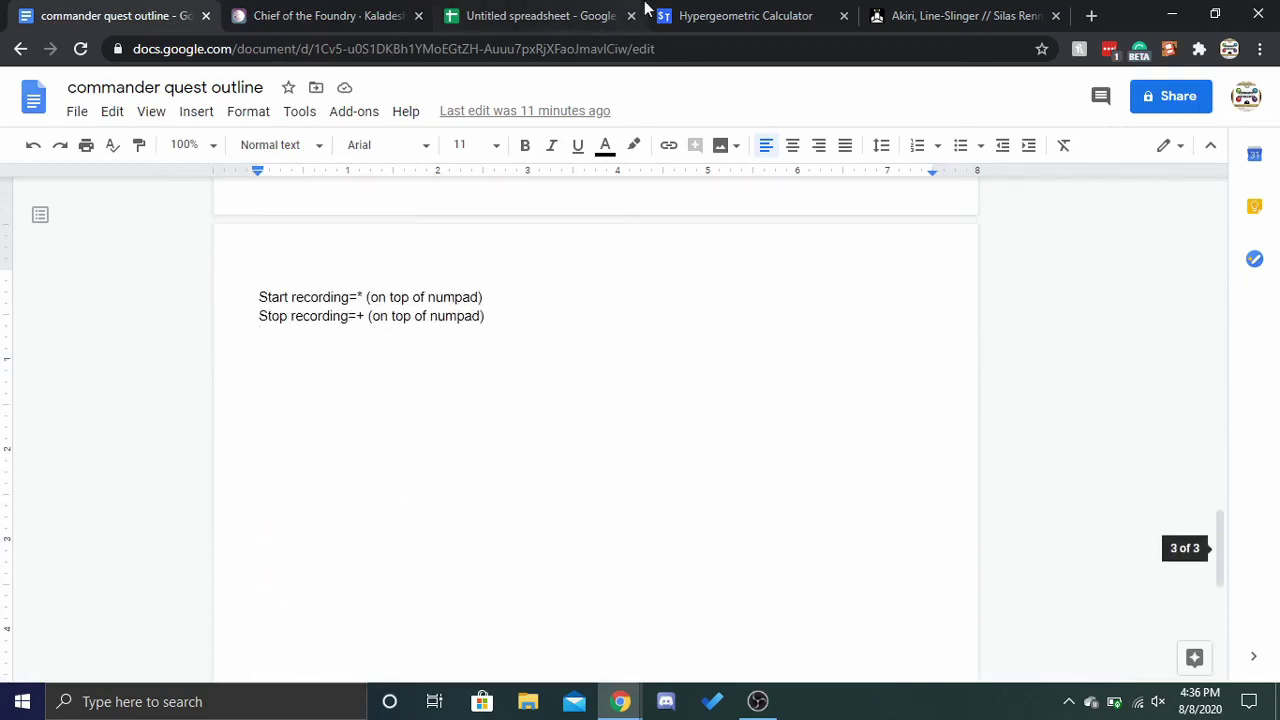
pyautogui.click(882, 12)
pyautogui.click(737, 12)
# Confirm cell B9's total of 14 comes from =SUM(B2:B8).
pyautogui.click(532, 12)
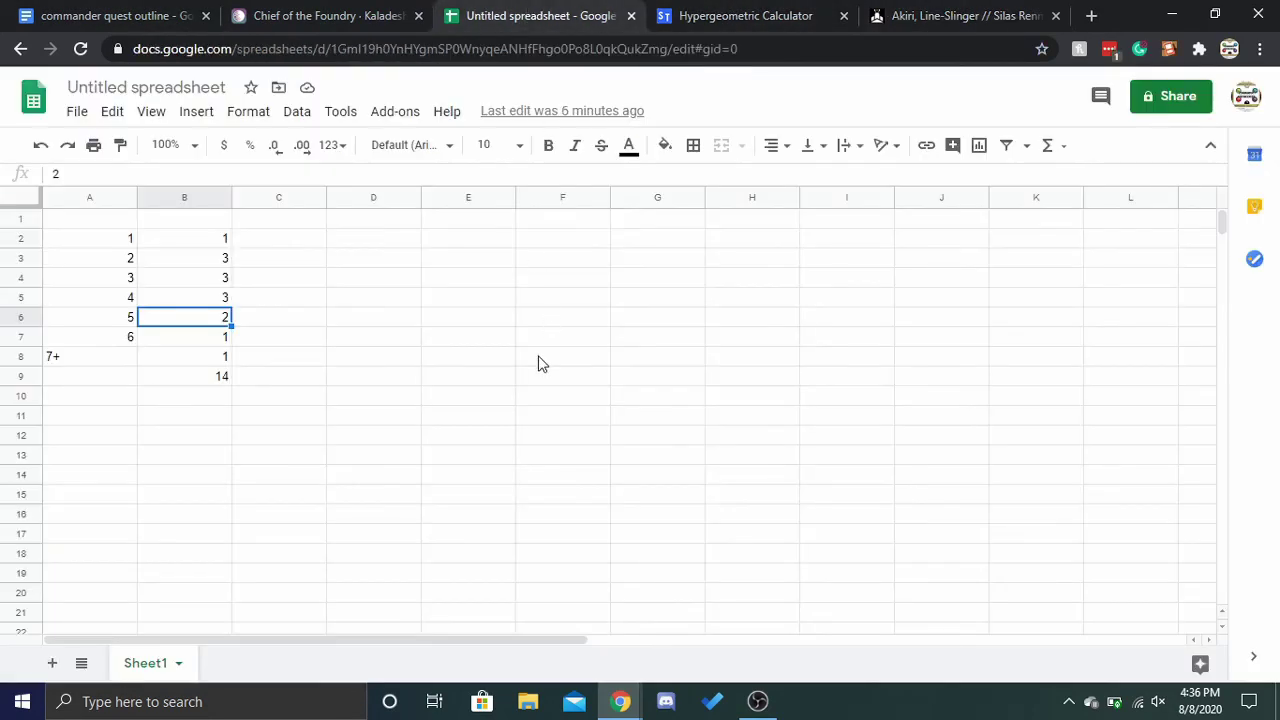
pyautogui.click(177, 381)
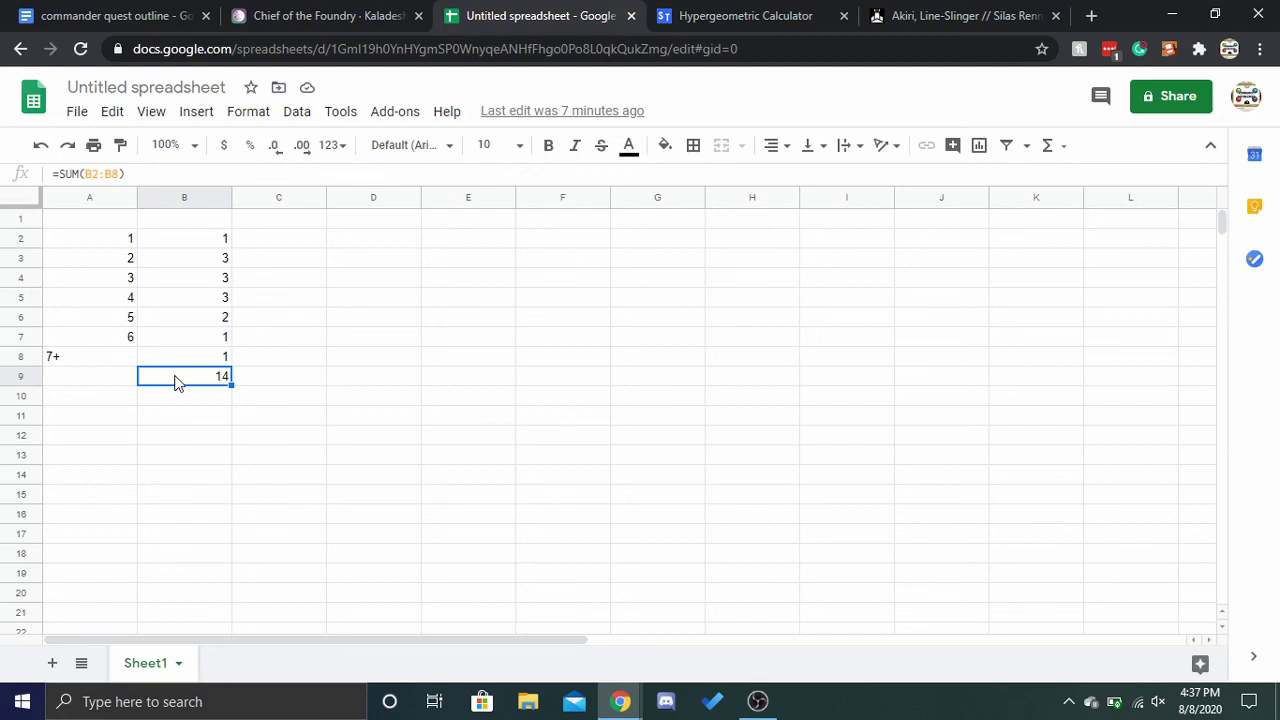
pyautogui.click(660, 15)
pyautogui.click(441, 10)
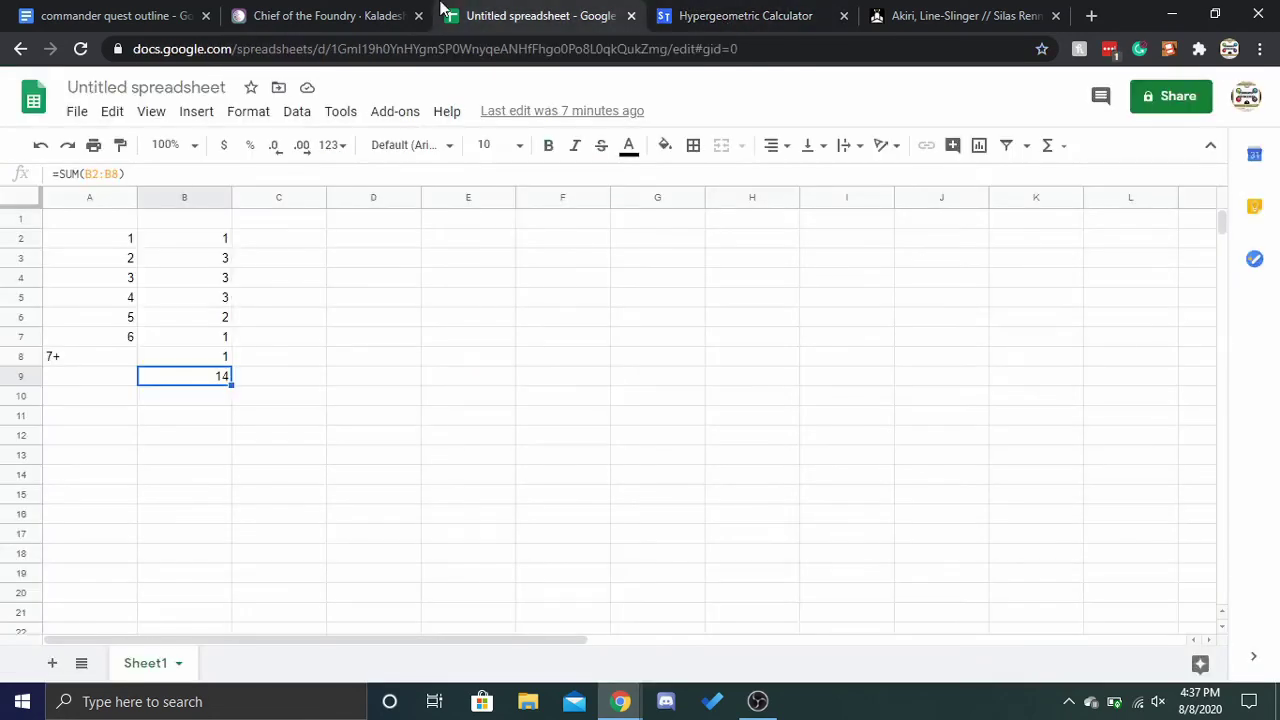